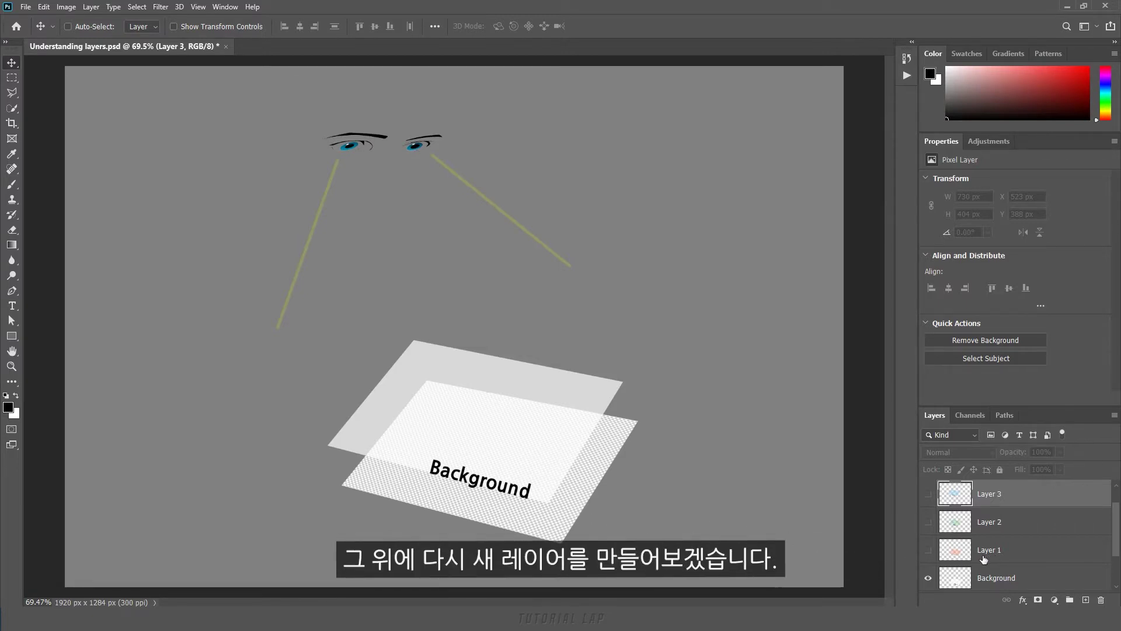
Step: Show Layer 1 so its peach sheet appears above the Background sheet
click(928, 551)
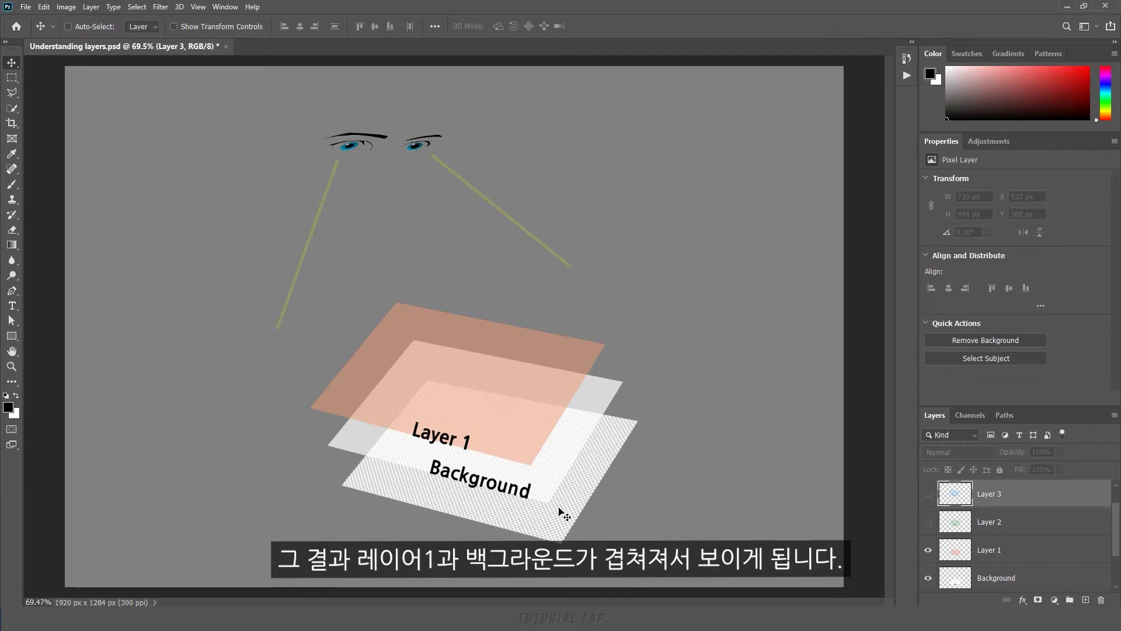
Step: Select Layer 2 and show both the green Layer 2 and blue Layer 3 sheets
click(941, 524)
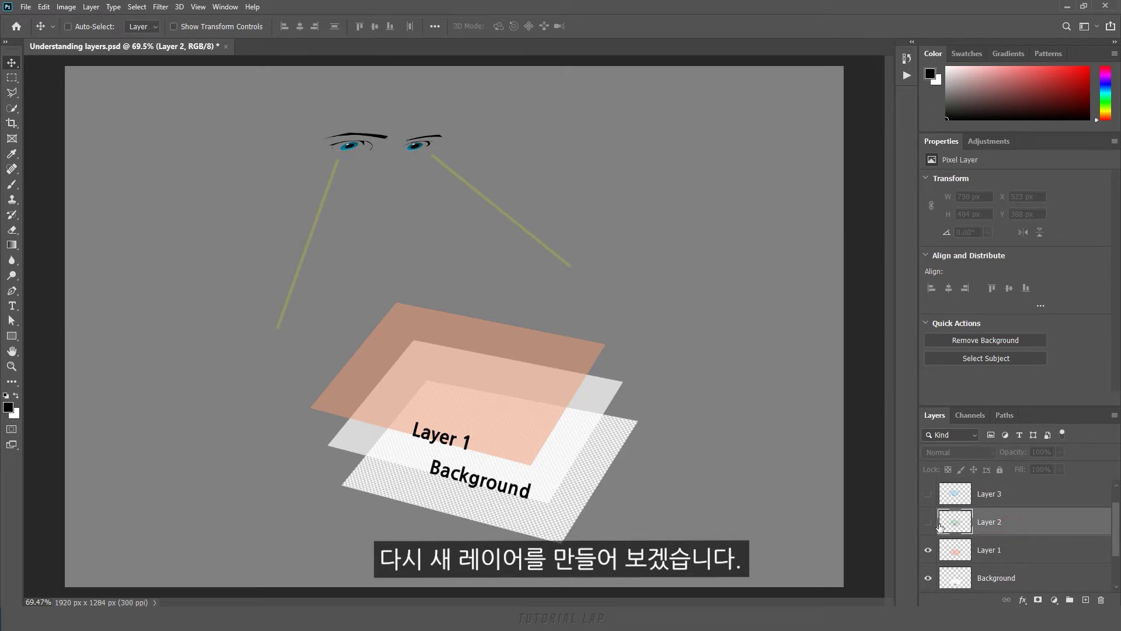
click(930, 524)
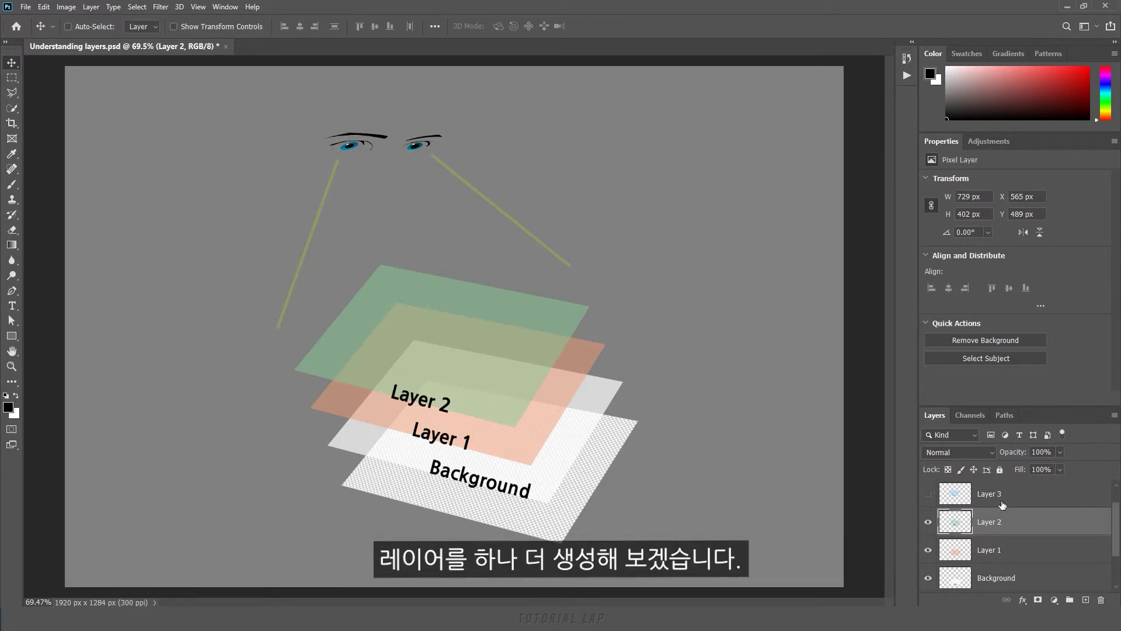
click(928, 495)
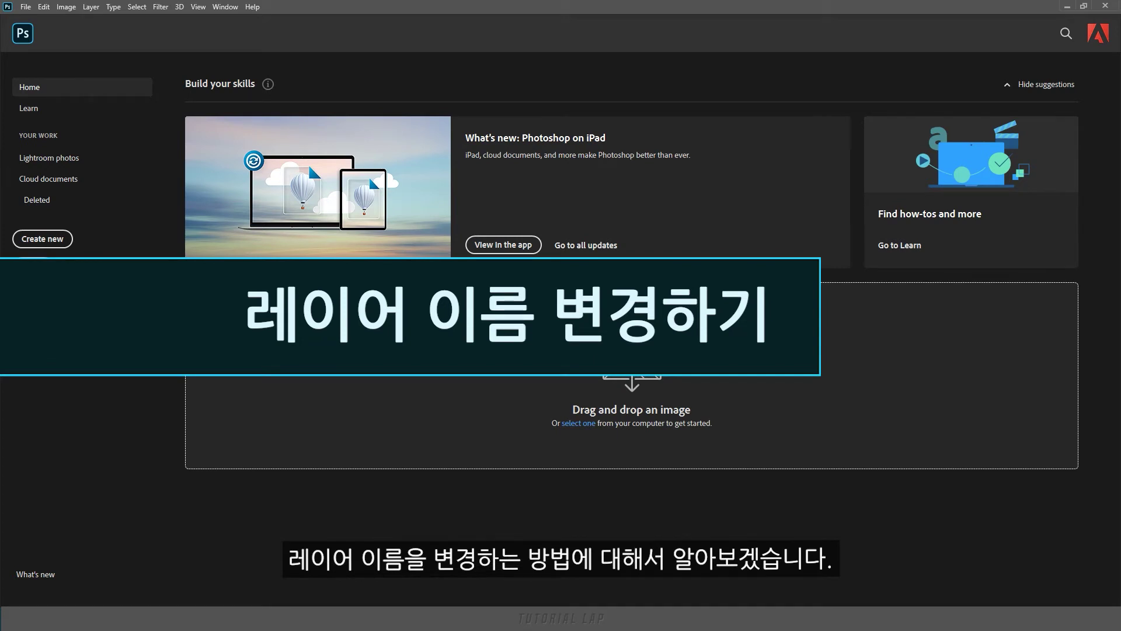
Step: Create a new document named 'House': 1920 × 1284 px, 300 ppi, transparent background
click(50, 243)
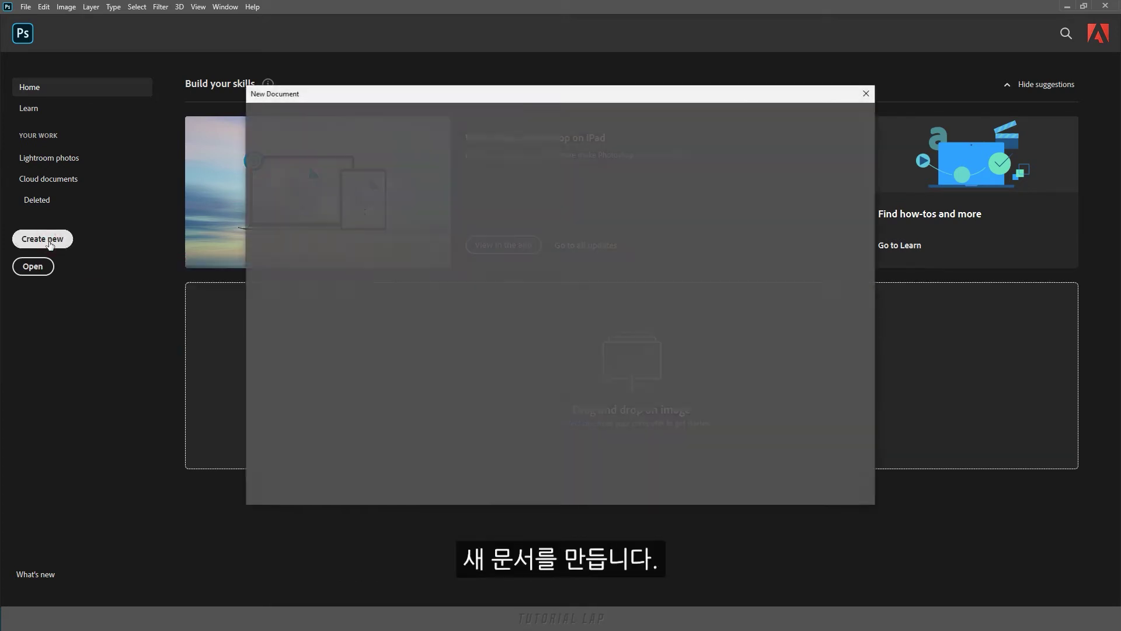
double_click(752, 162)
text(House)
click(742, 201)
click(720, 236)
click(709, 277)
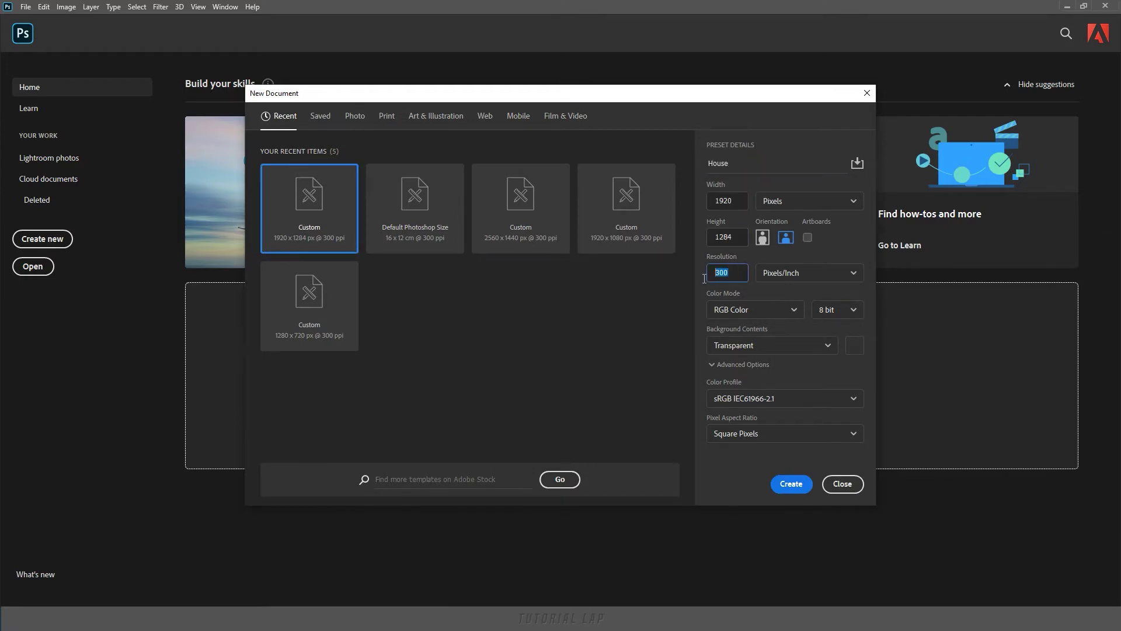
click(775, 297)
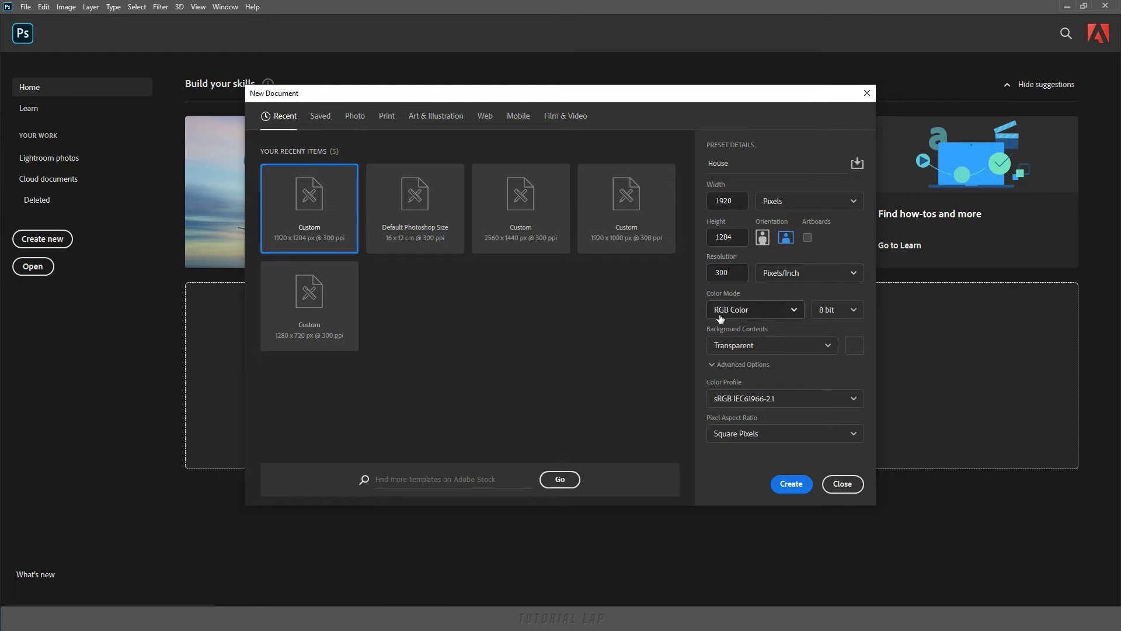
click(792, 485)
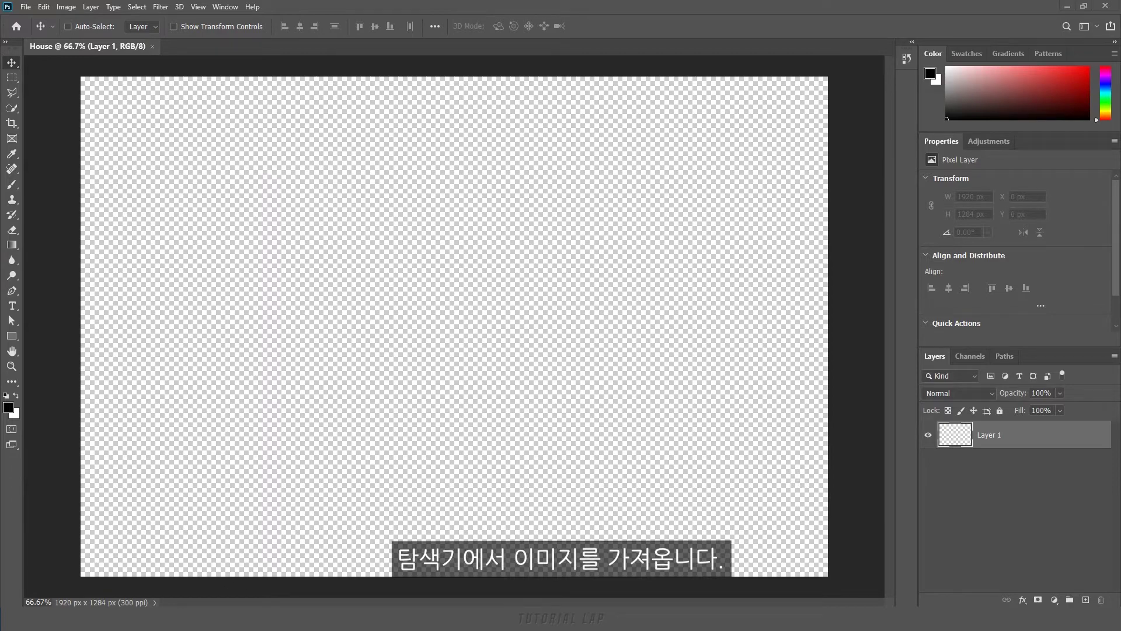
Step: Place the lake-irene photo on the canvas and scale it to 116% to fill it
click(601, 305)
drag(601, 305, 258, 297)
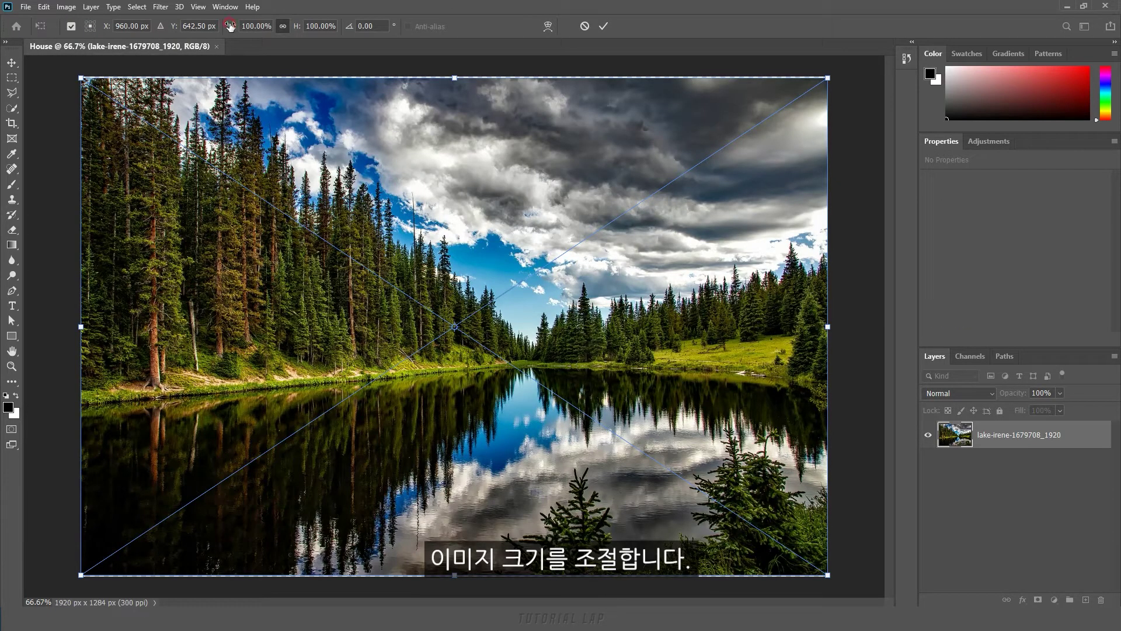
drag(234, 31, 239, 26)
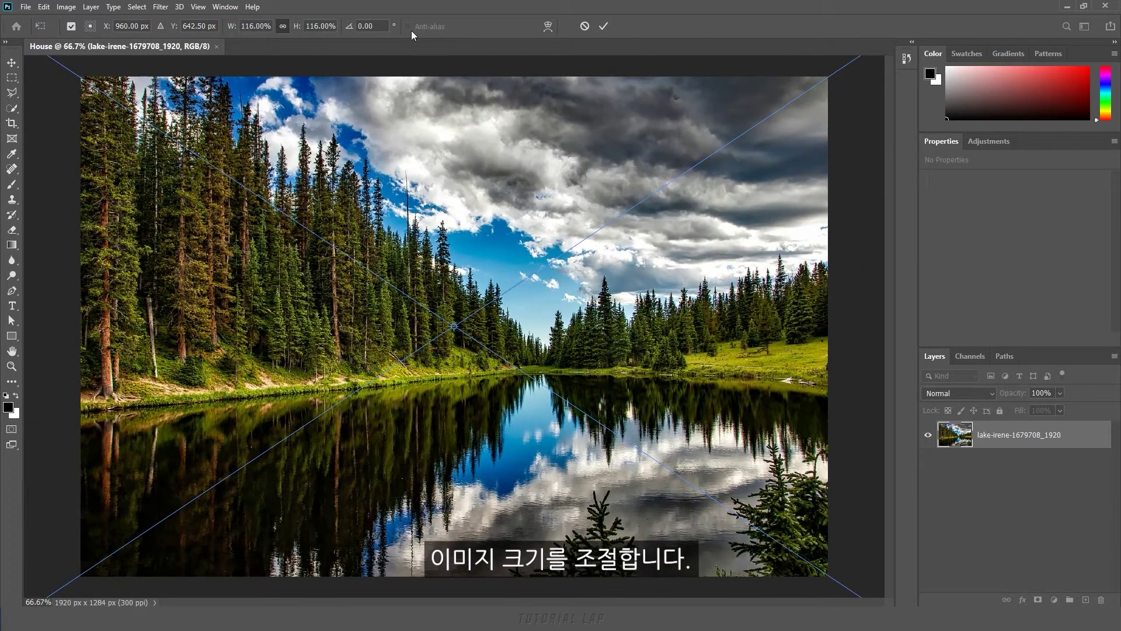
click(600, 27)
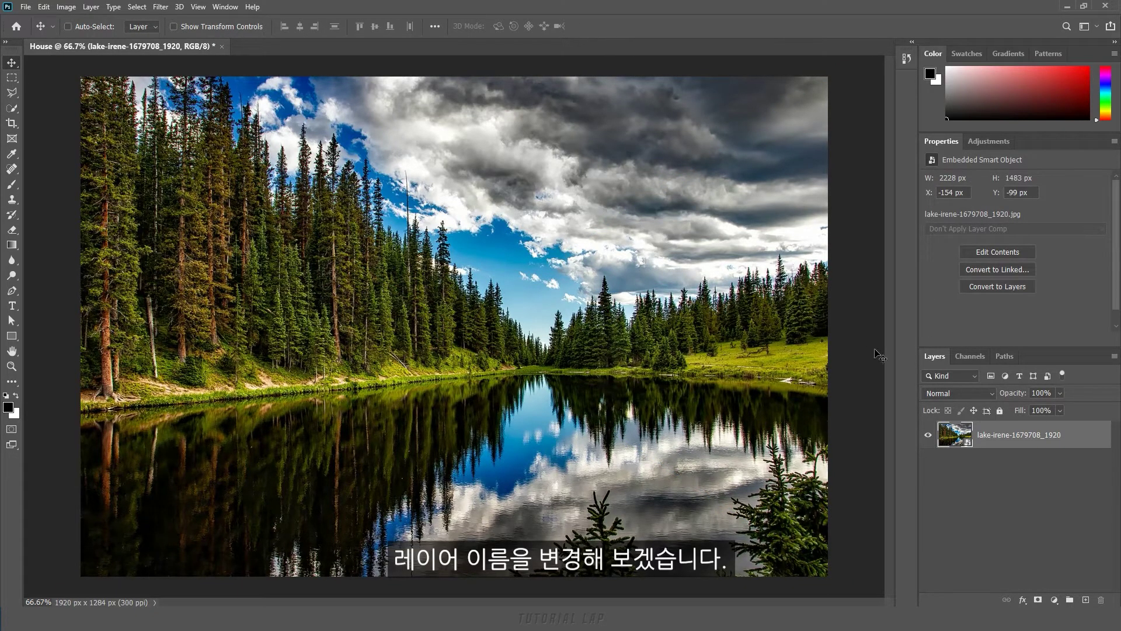
Step: Rename the placed lake-irene layer to 'Lake' using Layer > Rename Layer
double_click(1029, 445)
double_click(1029, 436)
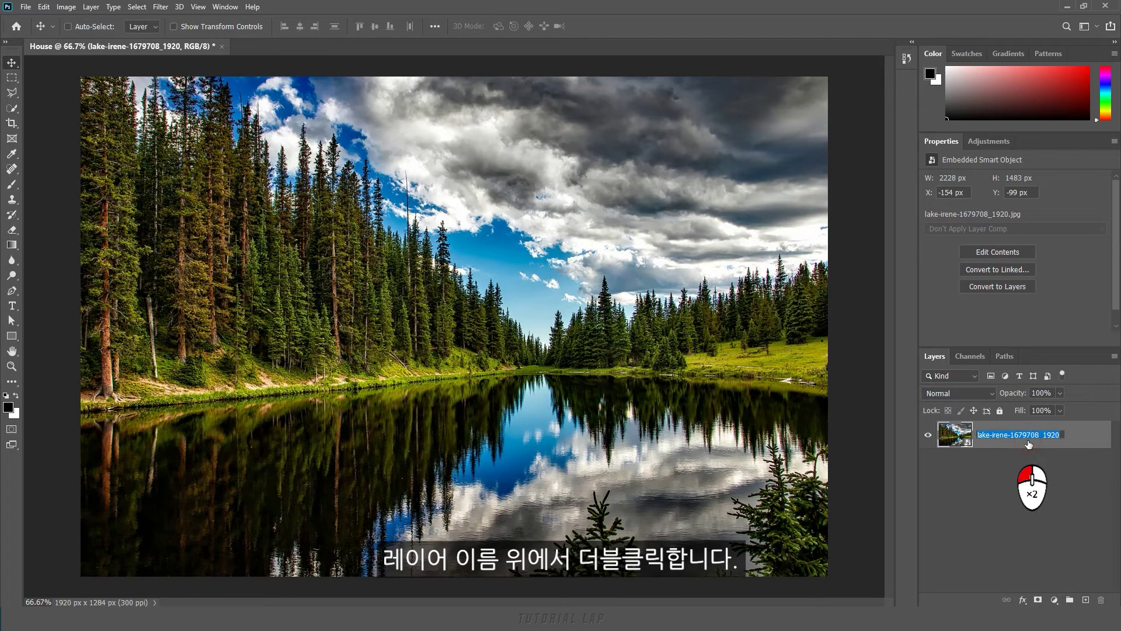
click(990, 454)
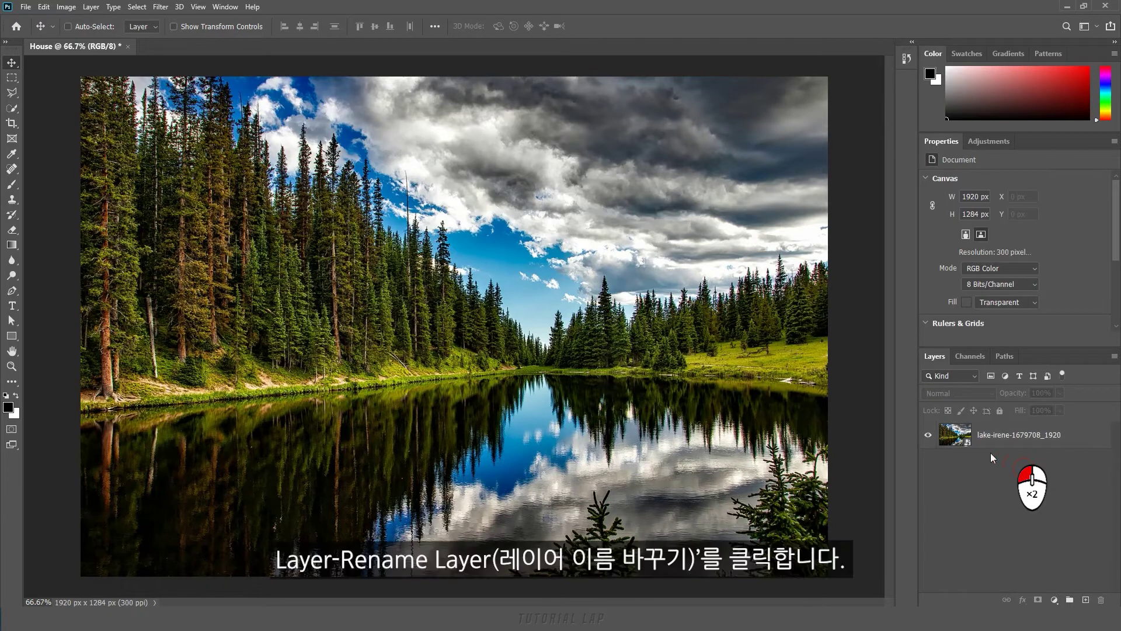
click(97, 8)
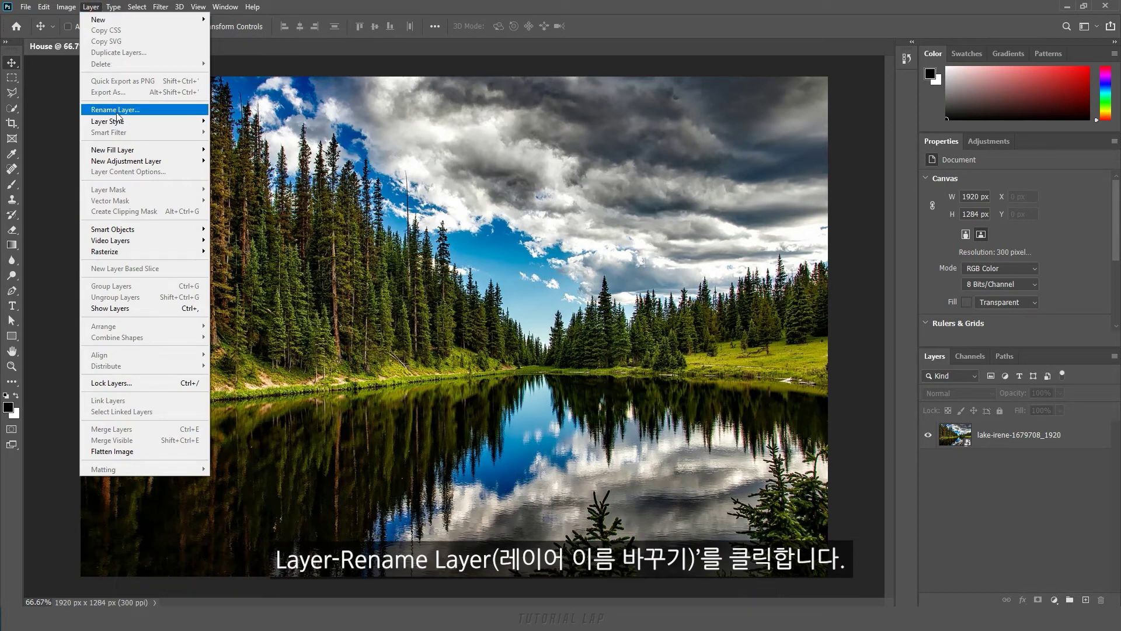
click(143, 110)
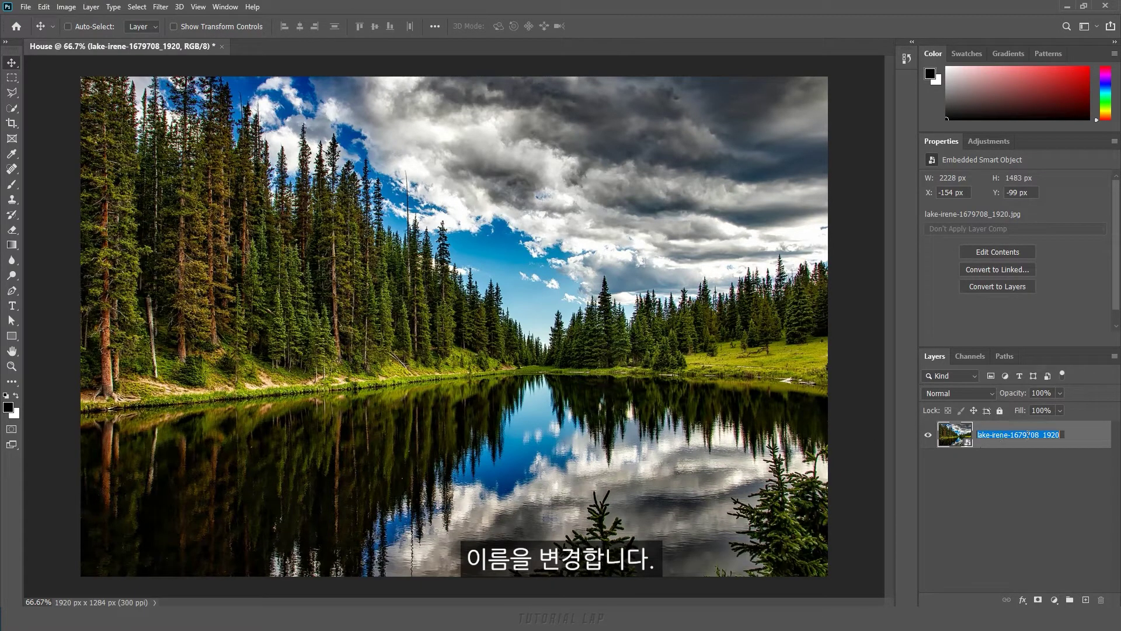
key(BackSpace)
text(Lake)
key(Return)
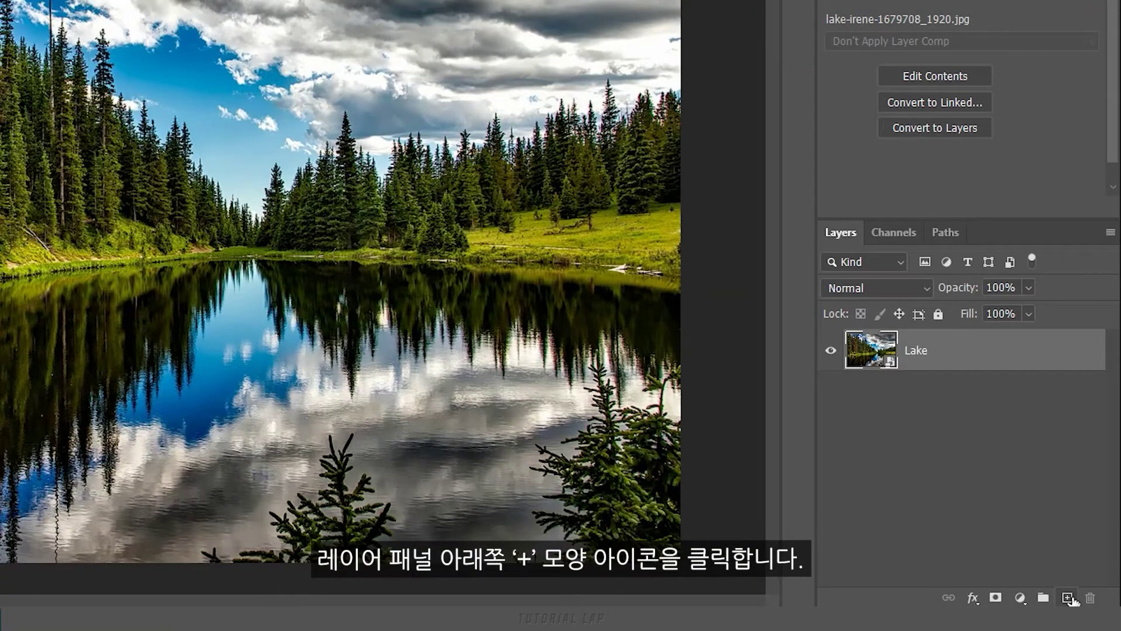
Step: Add an empty Layer 1 above the Lake layer with the new-layer button
click(1068, 598)
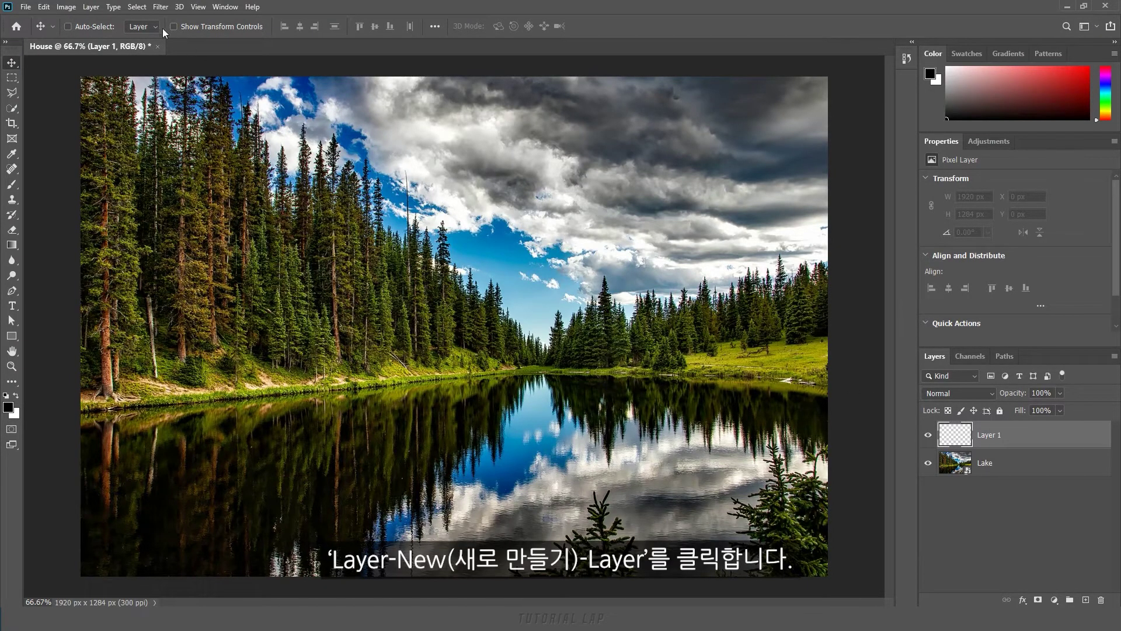
Step: Create Layer 2 with a Blue colour label, Normal mode and 100% opacity
click(92, 7)
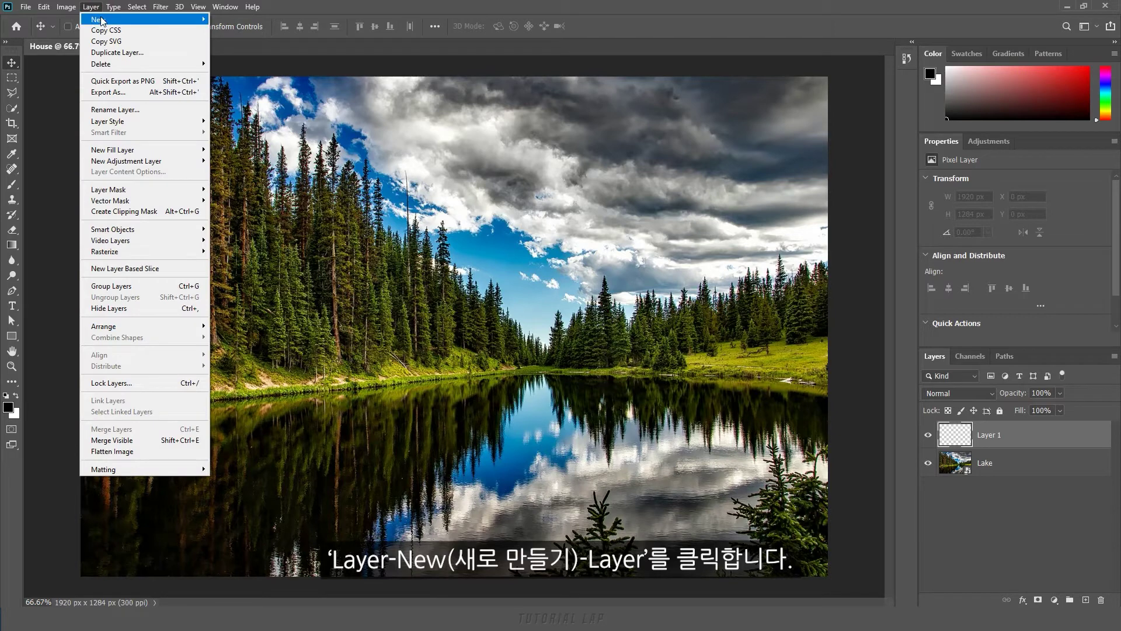
mouse_move(140, 19)
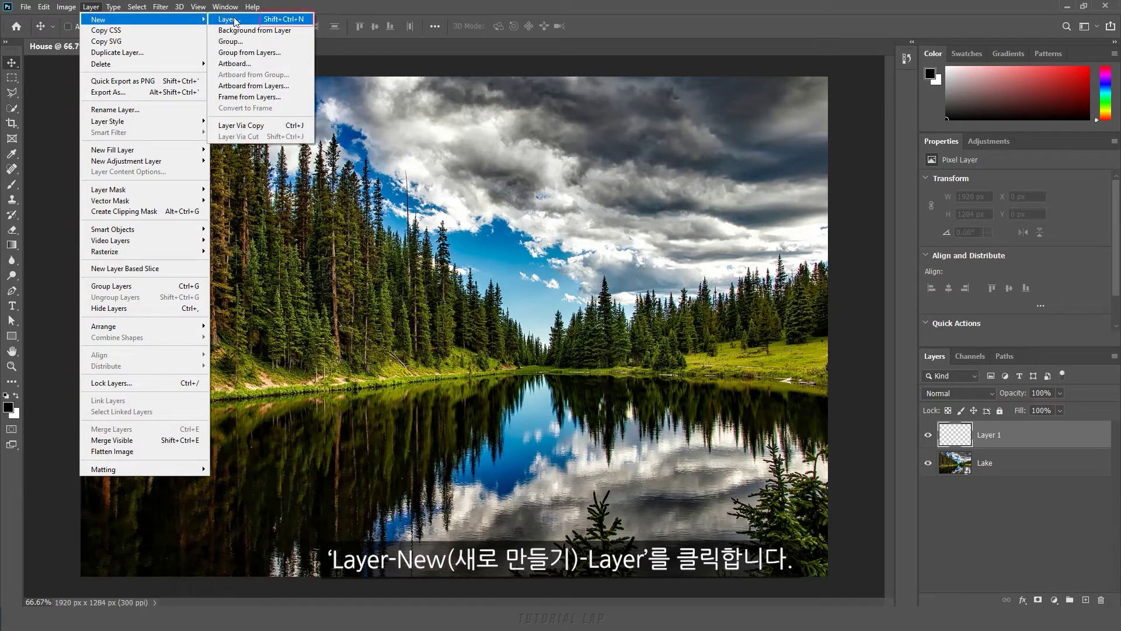
click(228, 20)
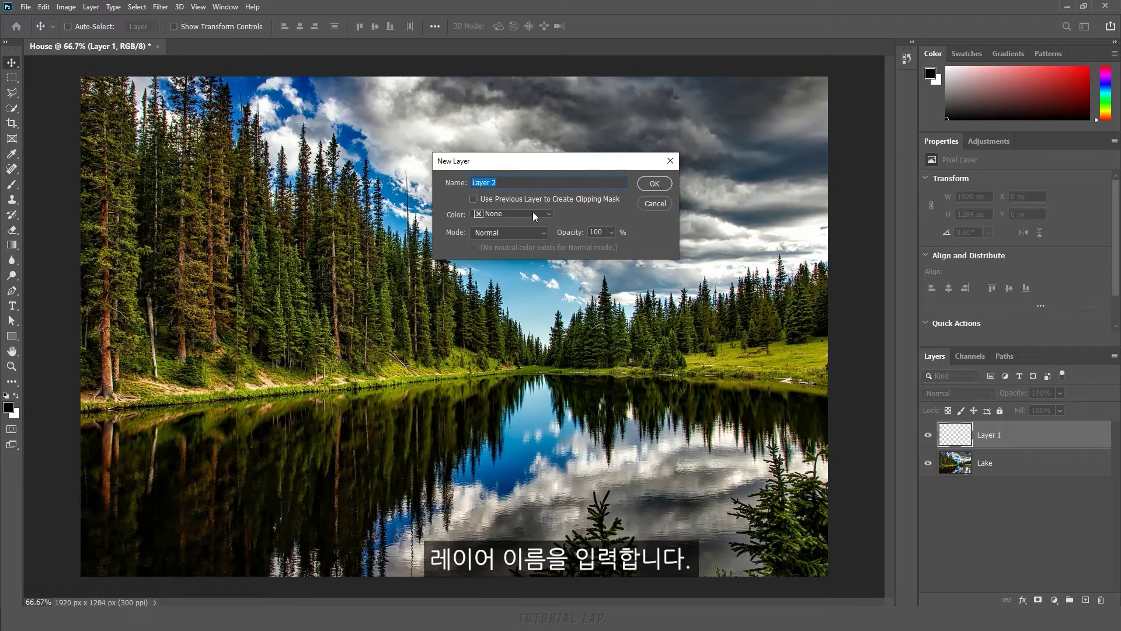
click(548, 214)
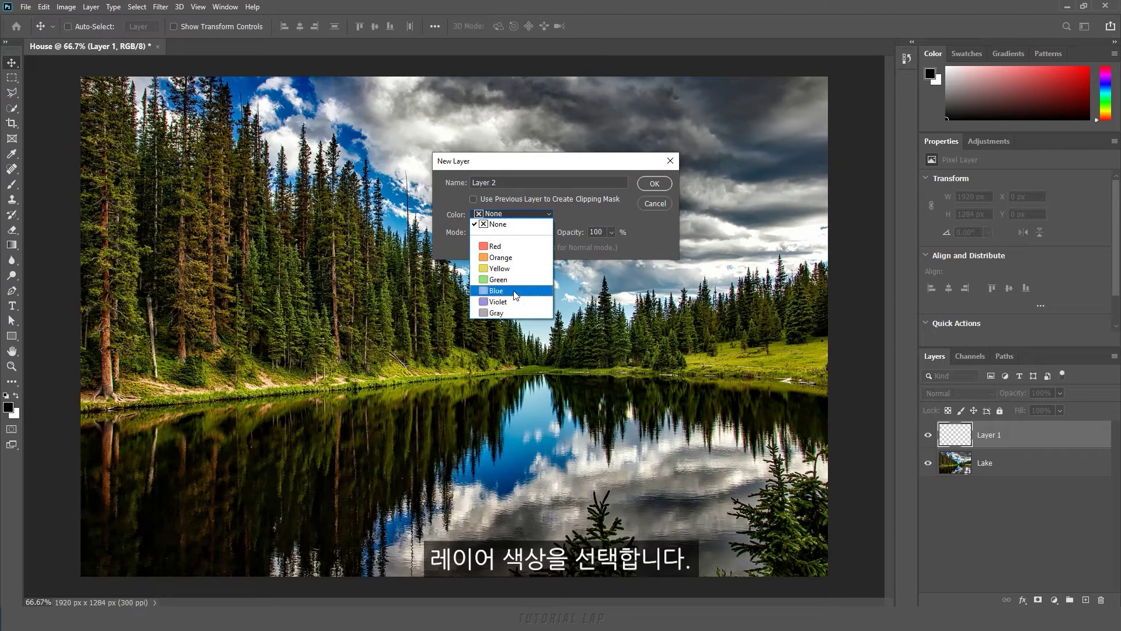
click(515, 290)
click(531, 237)
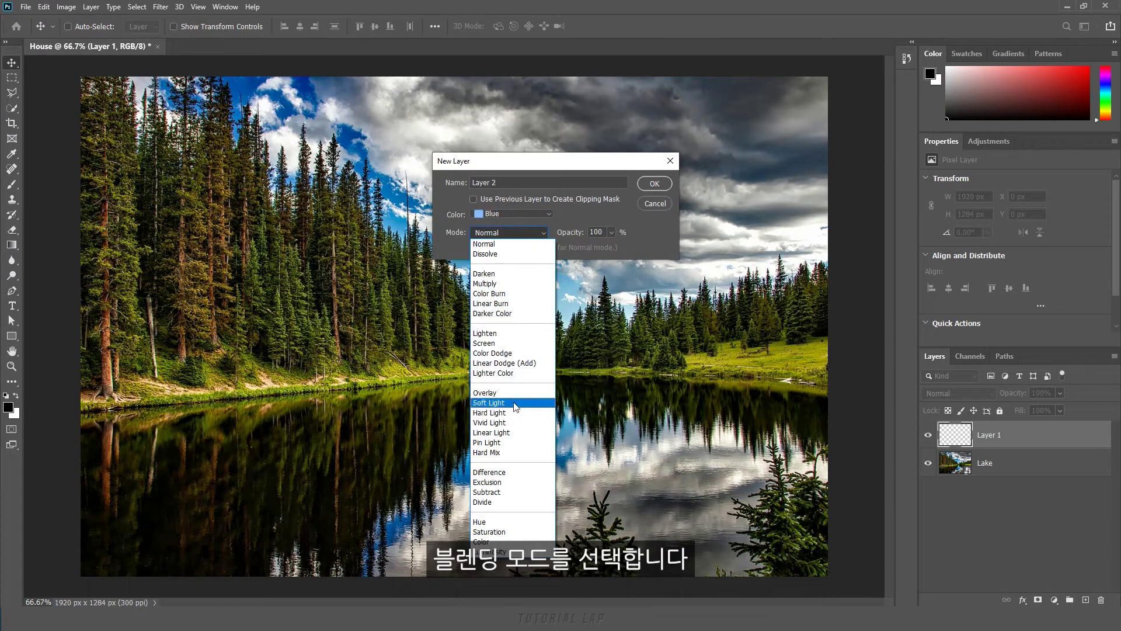
click(516, 244)
click(611, 235)
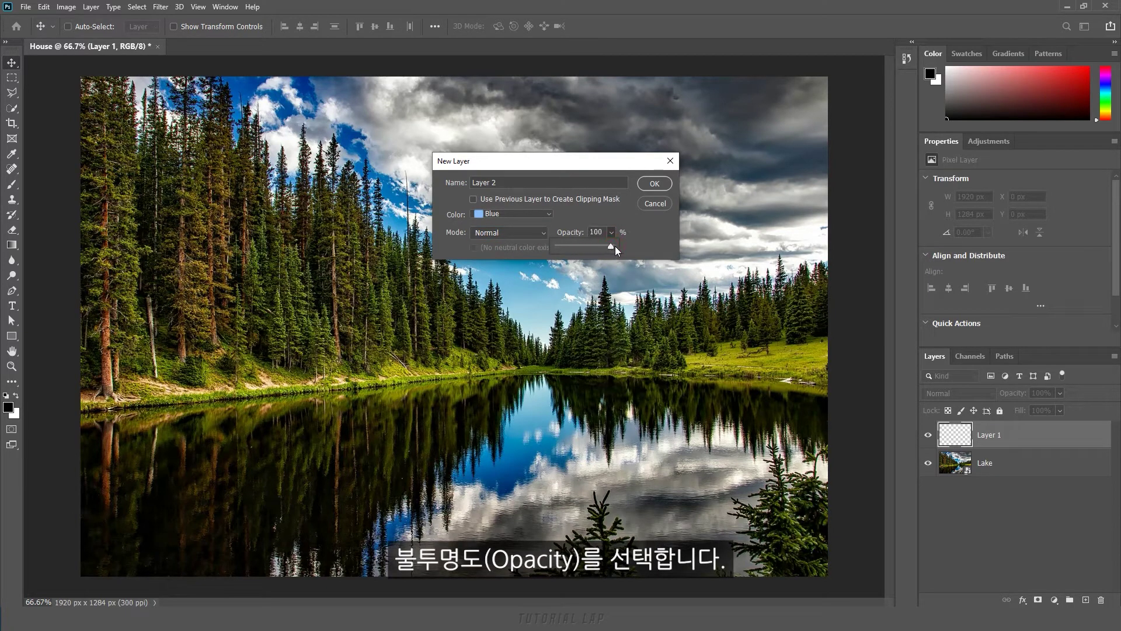
click(664, 185)
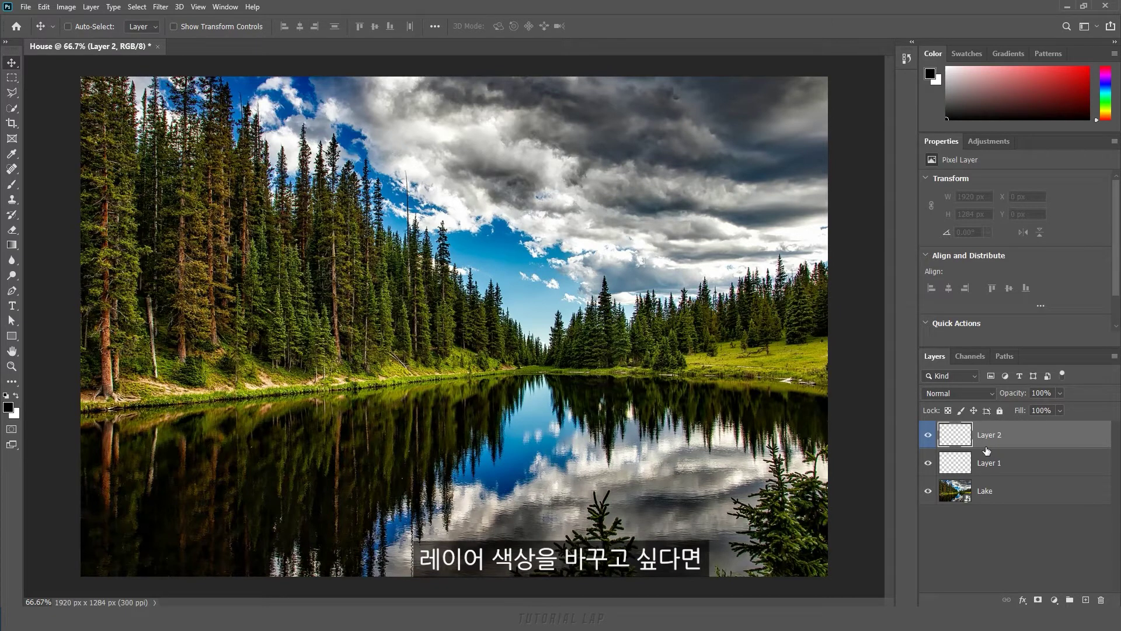
Step: Set Layer 2's colour label to Orange, then change it to No Color
right_click(932, 448)
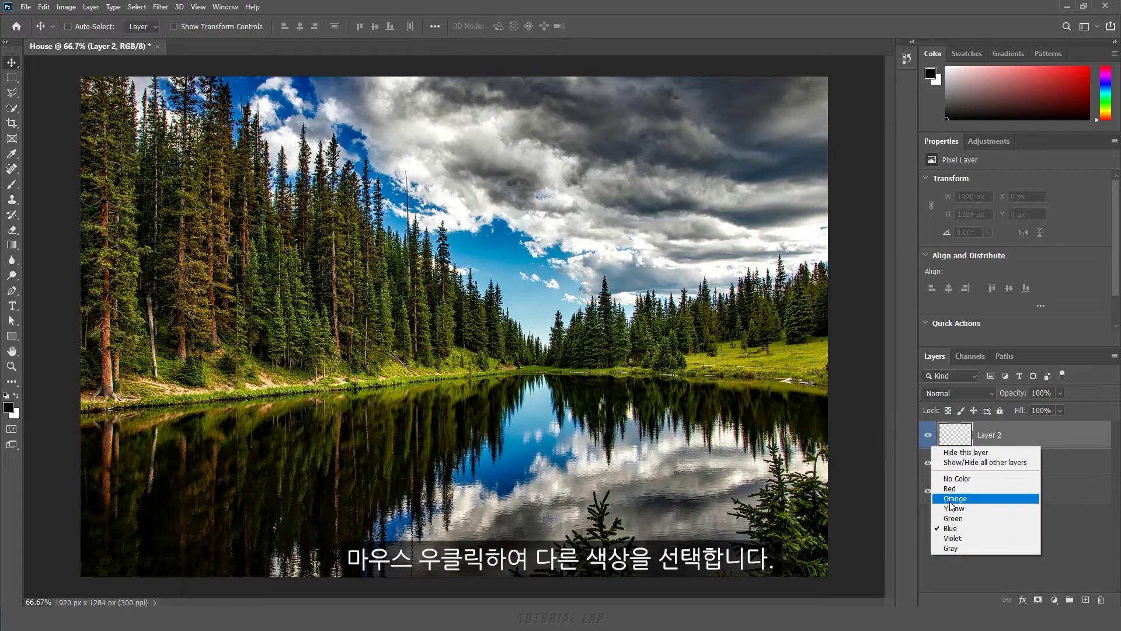
click(952, 498)
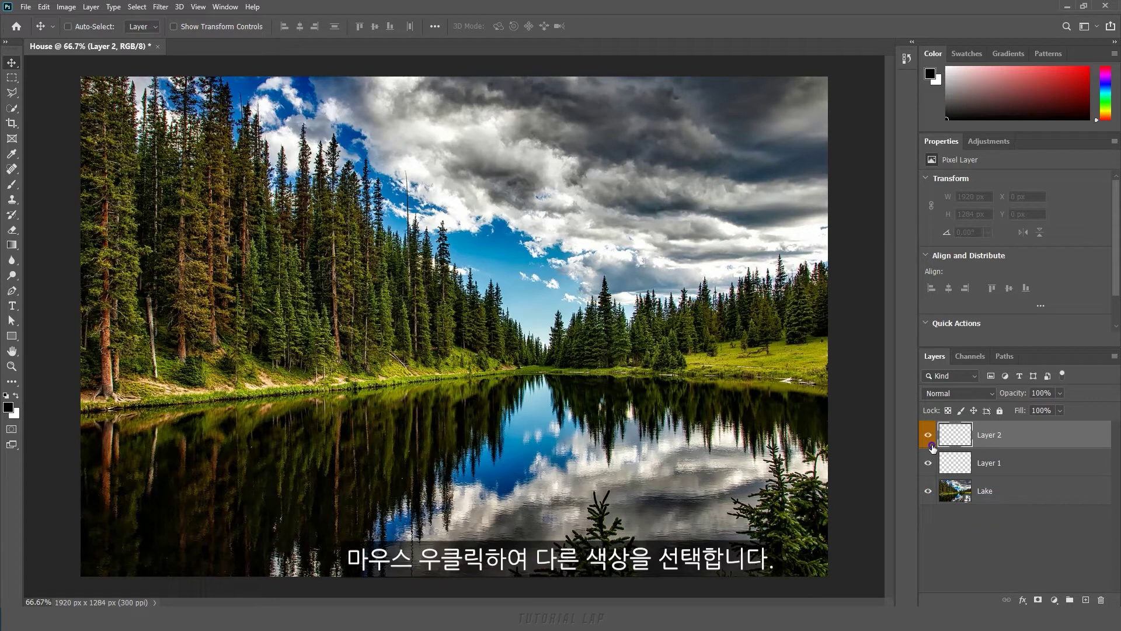
right_click(932, 446)
click(948, 479)
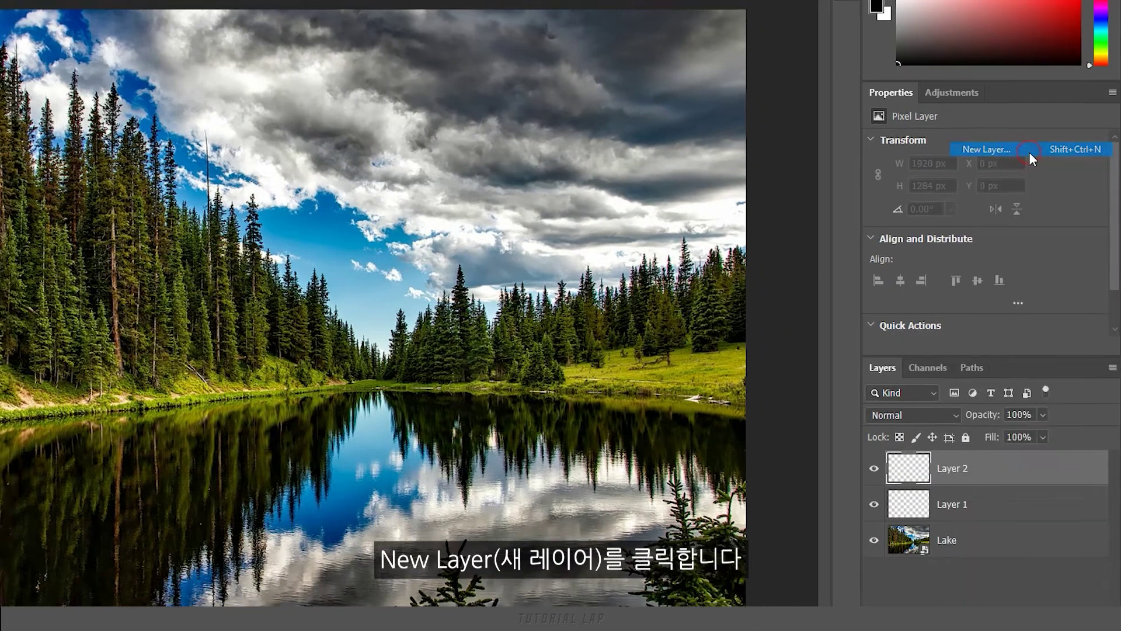
Step: Add two empty layers, Layer 3 and then Layer 4, above Layer 2
click(1031, 157)
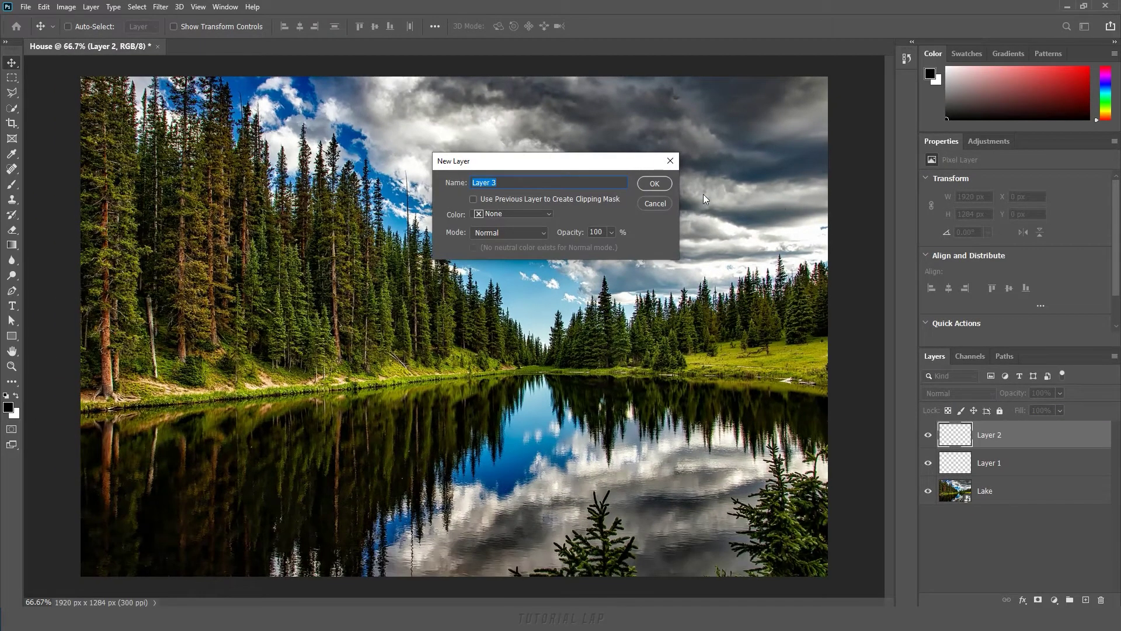
click(668, 186)
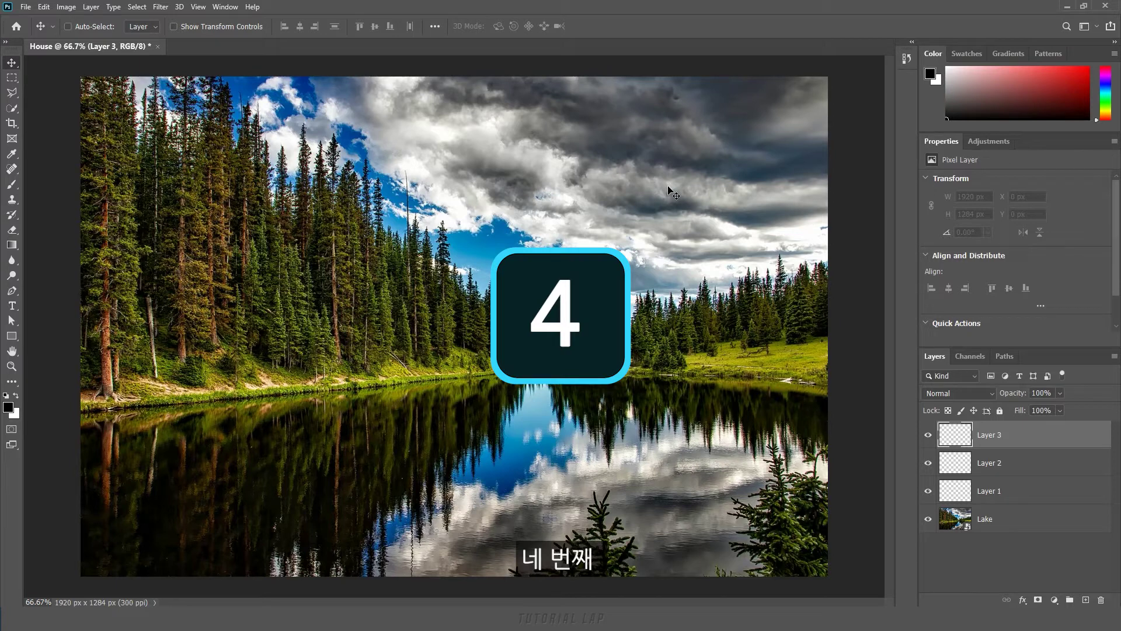
key(ctrl+shift+n)
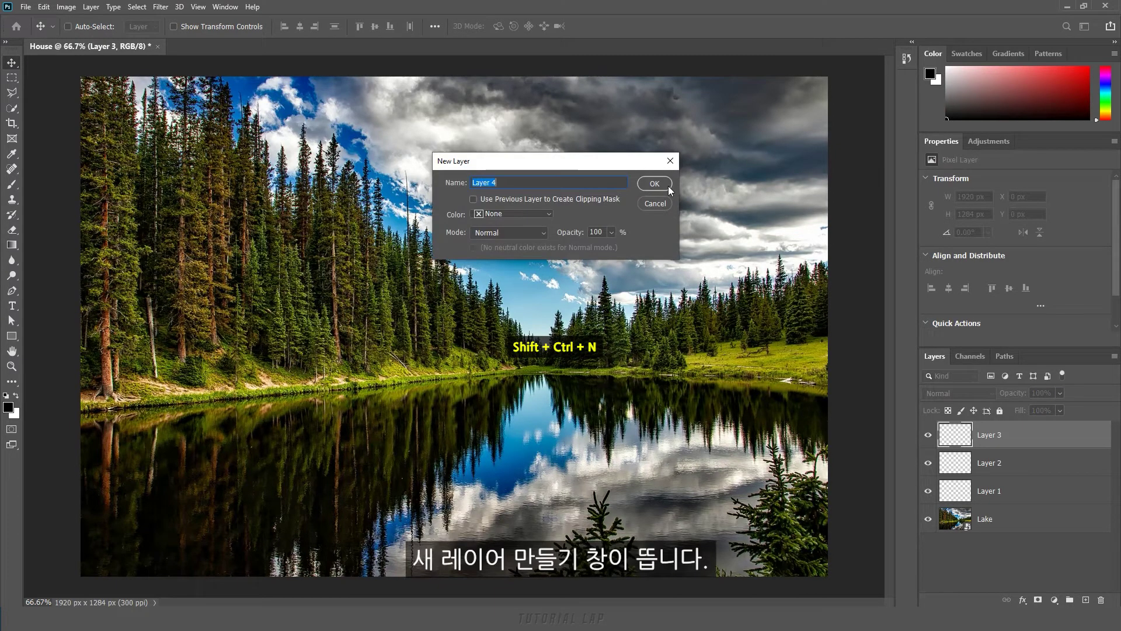
click(655, 184)
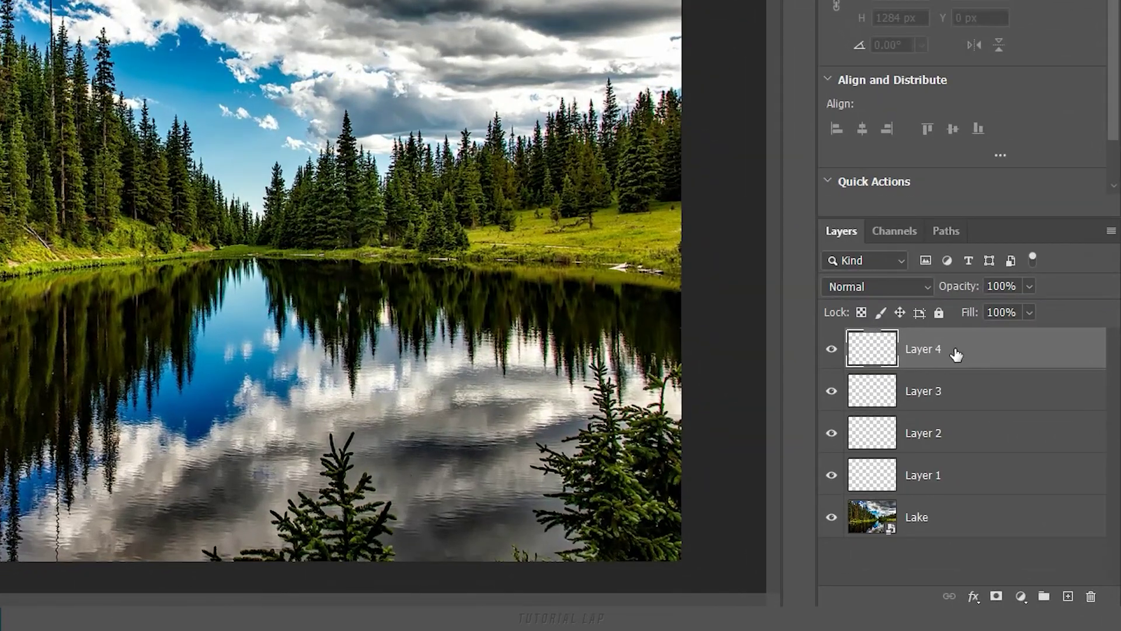
Step: Delete Layer 4 via the trash icon, then drag Layer 3 onto the trash
click(980, 354)
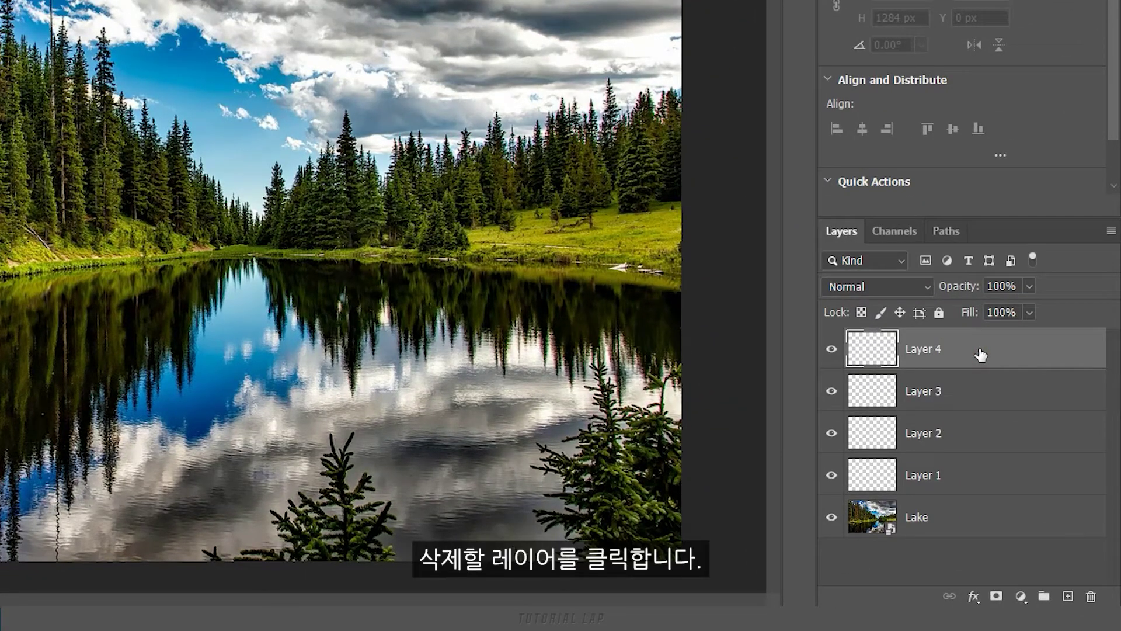
click(1090, 597)
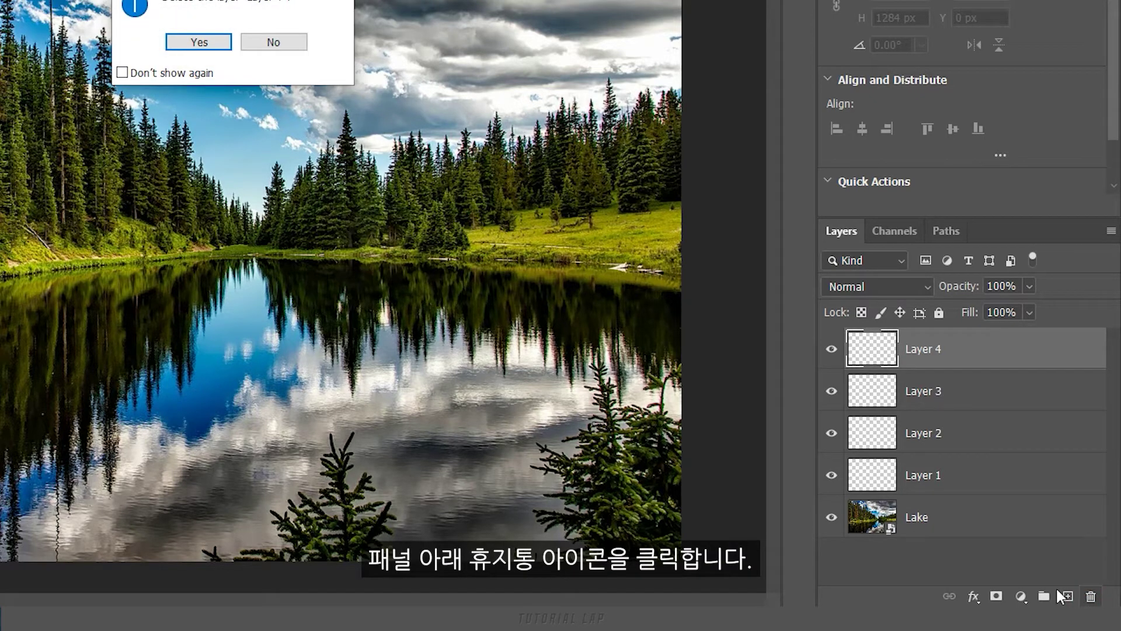
click(199, 43)
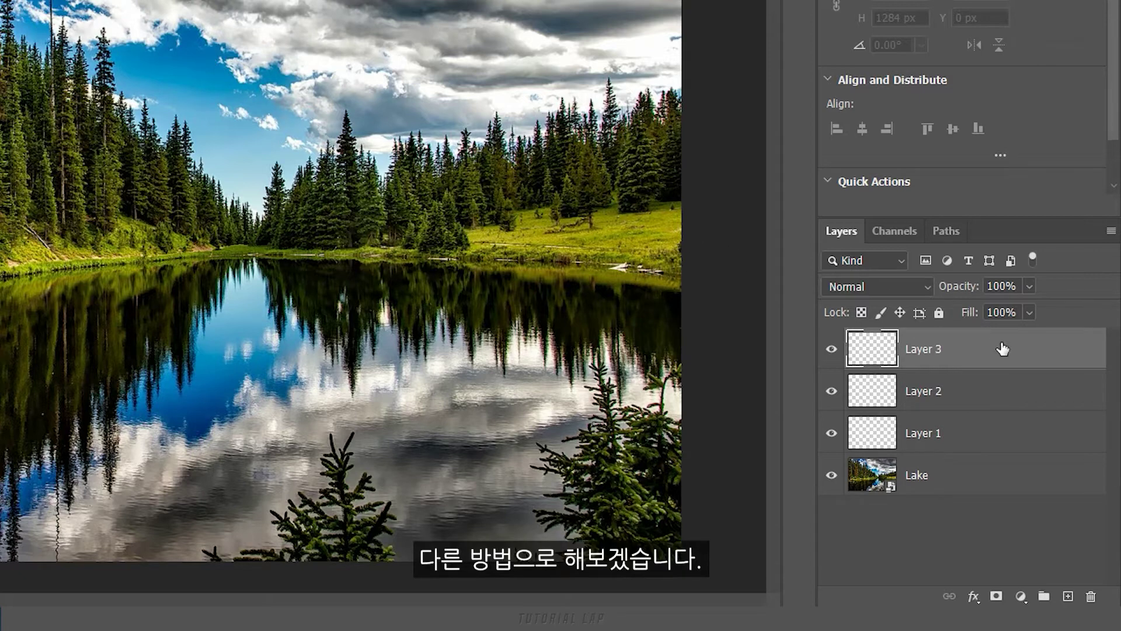
drag(1006, 353, 1091, 597)
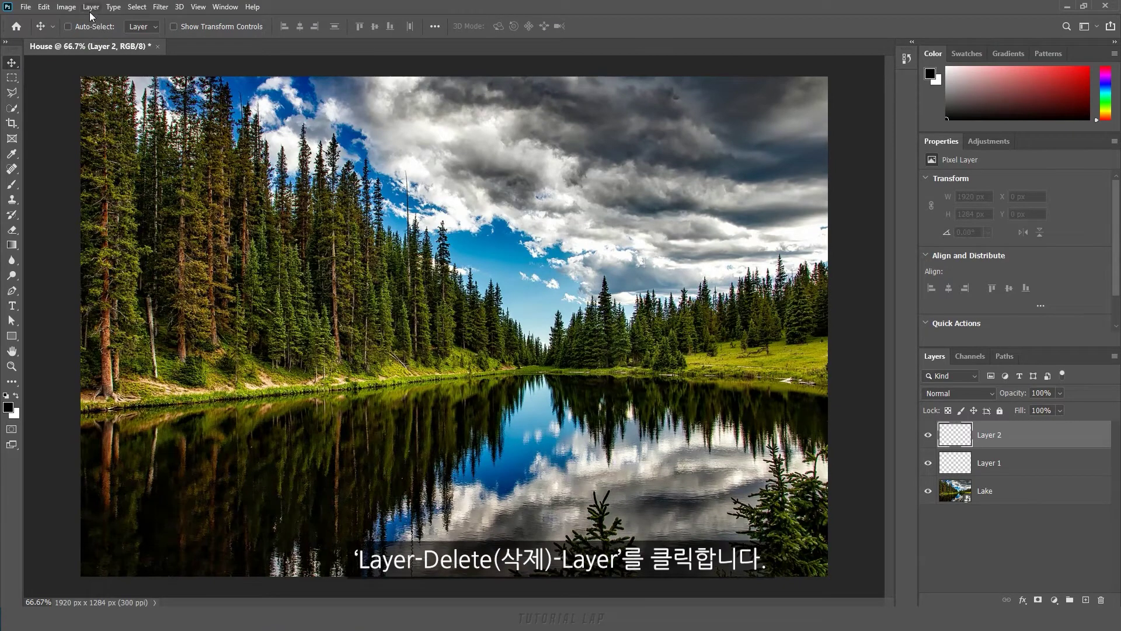
Step: Delete Layer 2 through Layer > Delete > Layer and confirm
click(90, 7)
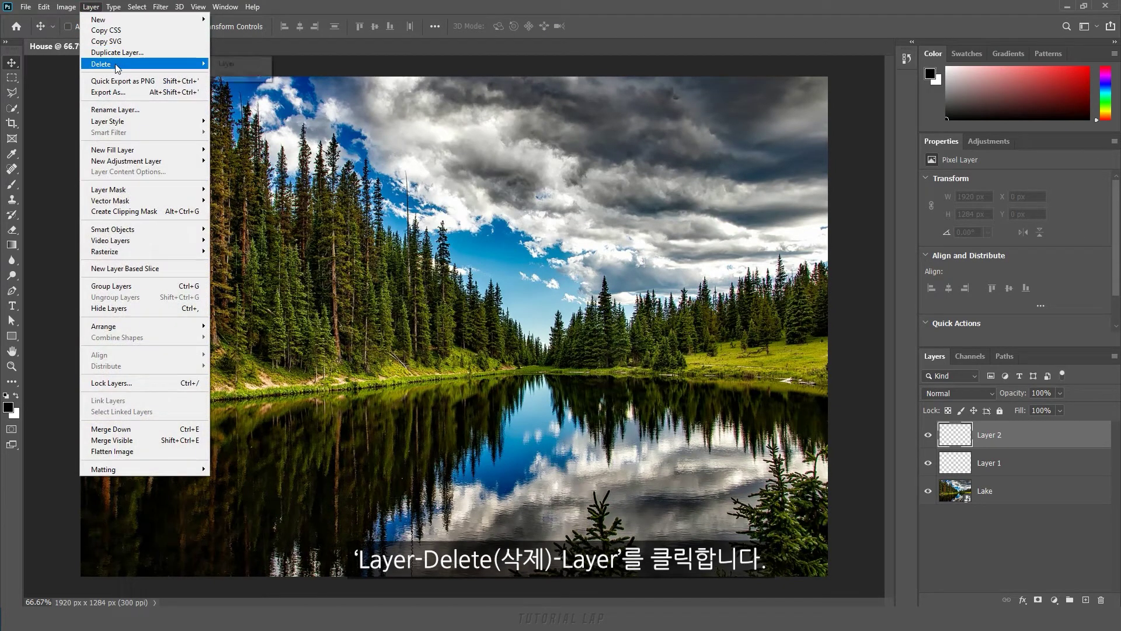
mouse_move(102, 64)
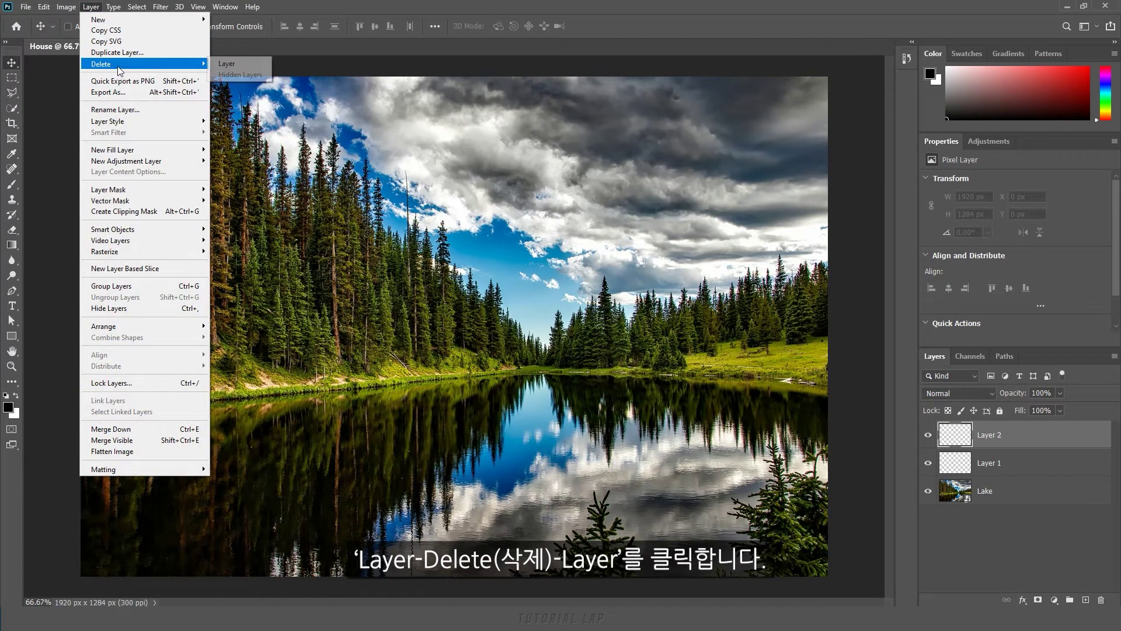
click(236, 66)
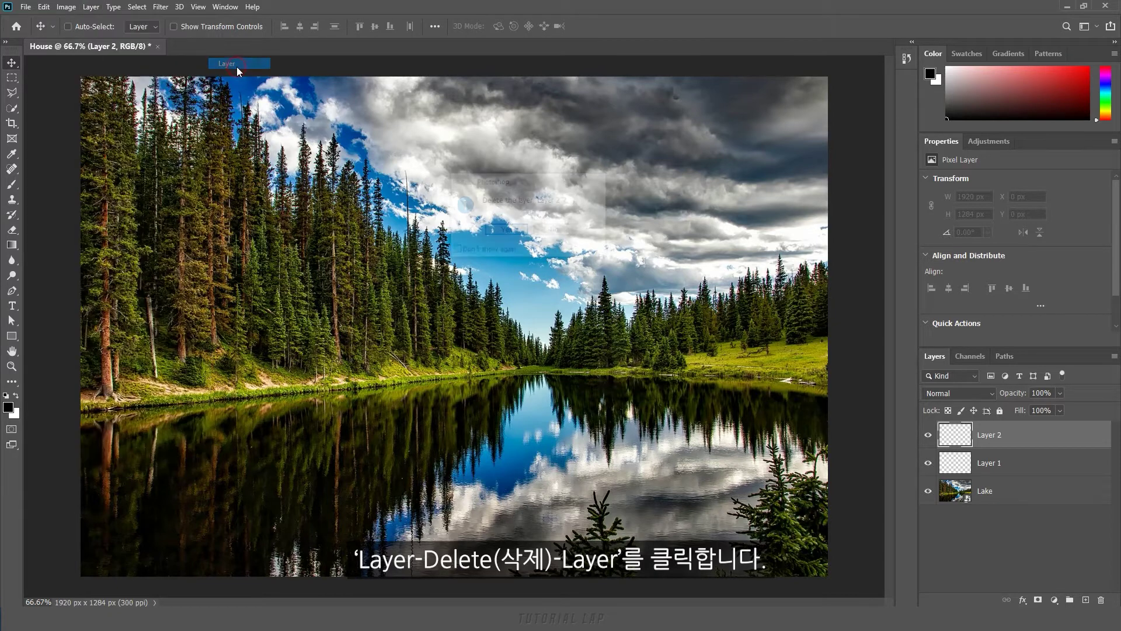
click(507, 231)
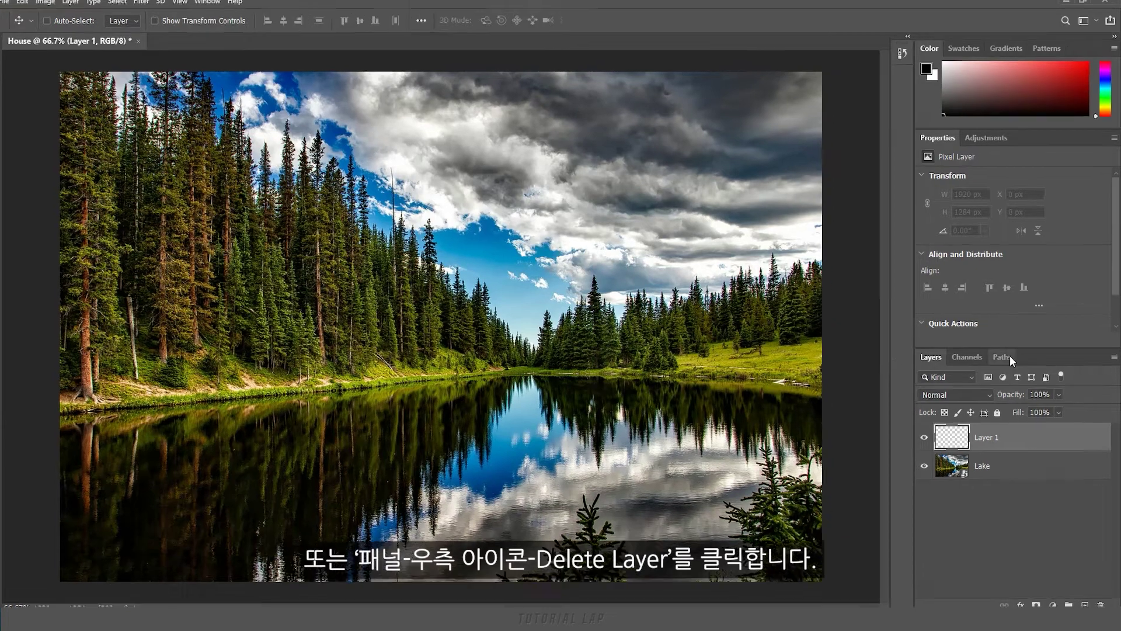
Step: Delete Layer 1 from its context menu, then add and delete a new empty layer
click(1113, 358)
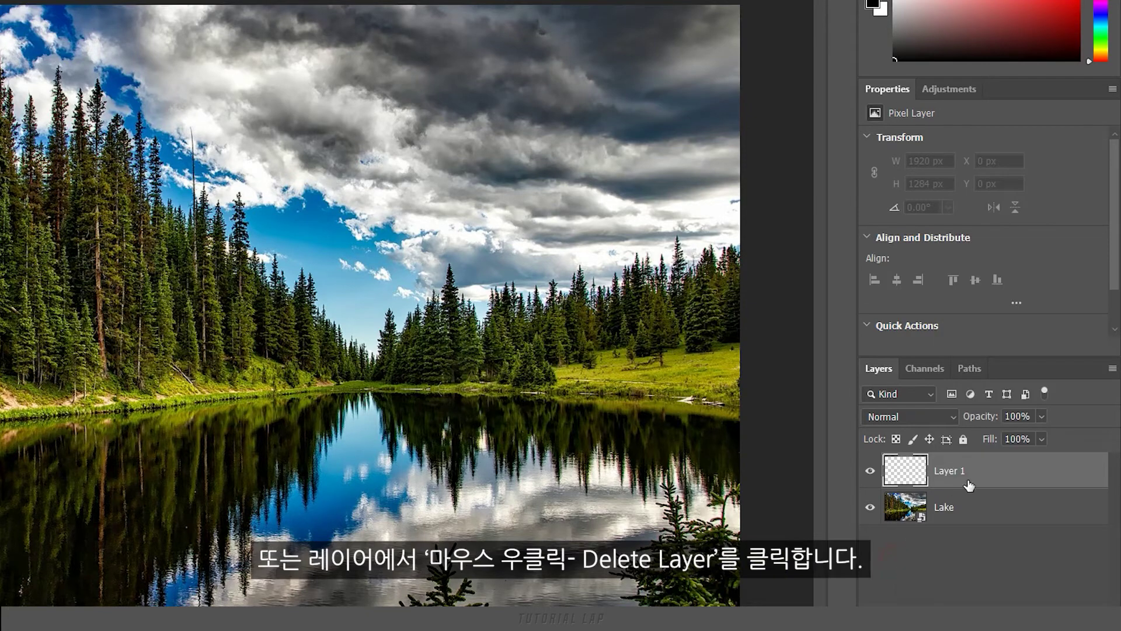
right_click(1008, 473)
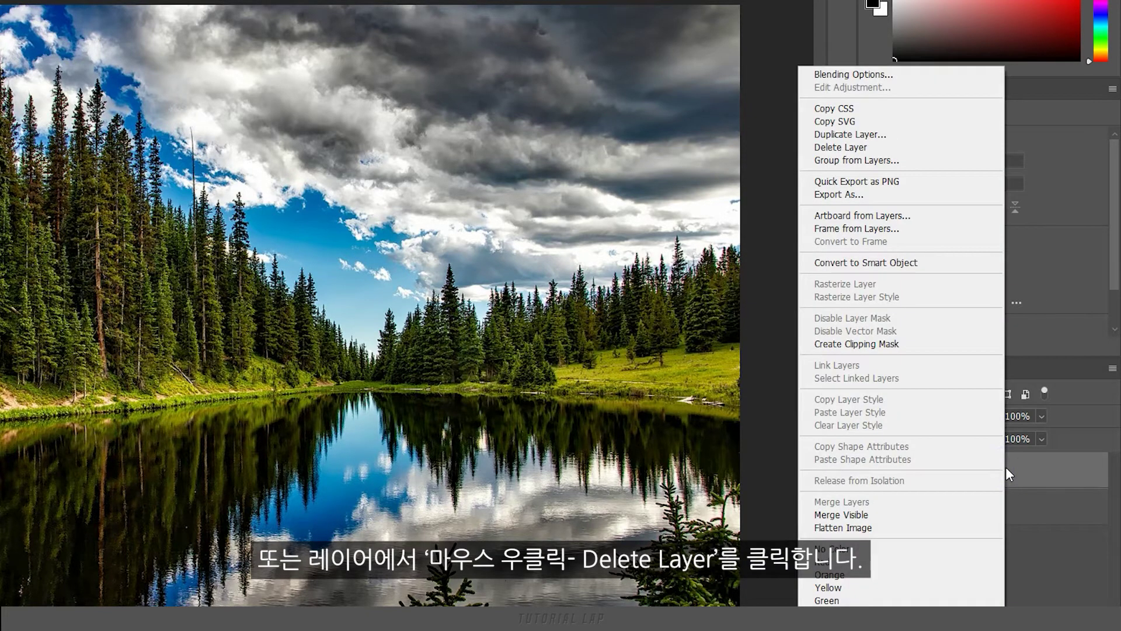
click(903, 151)
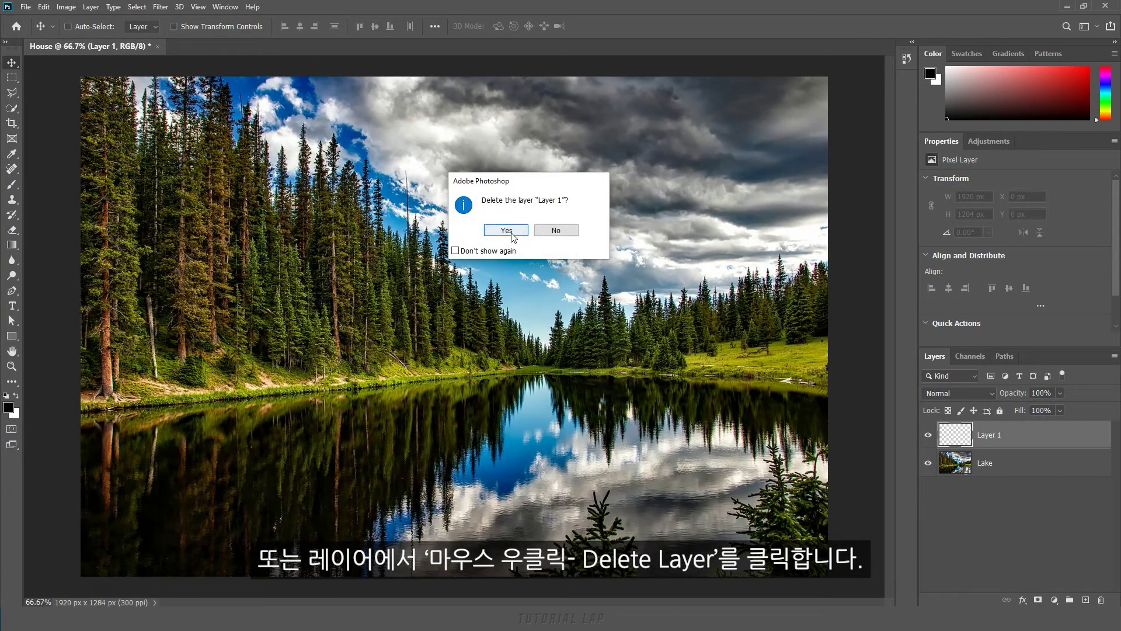
click(511, 233)
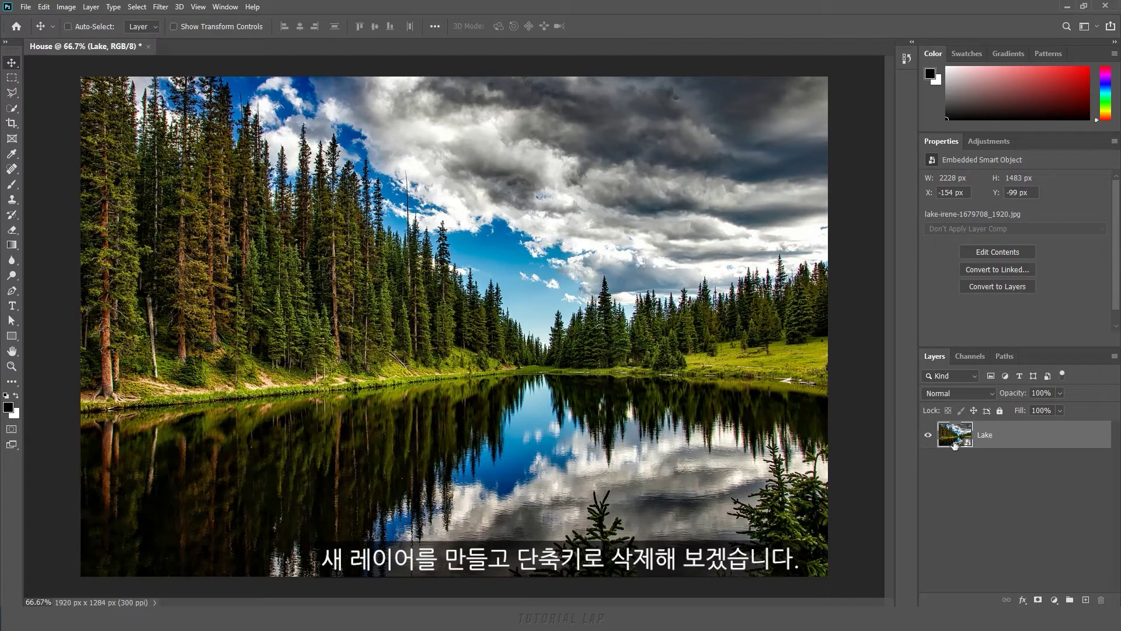
click(1085, 600)
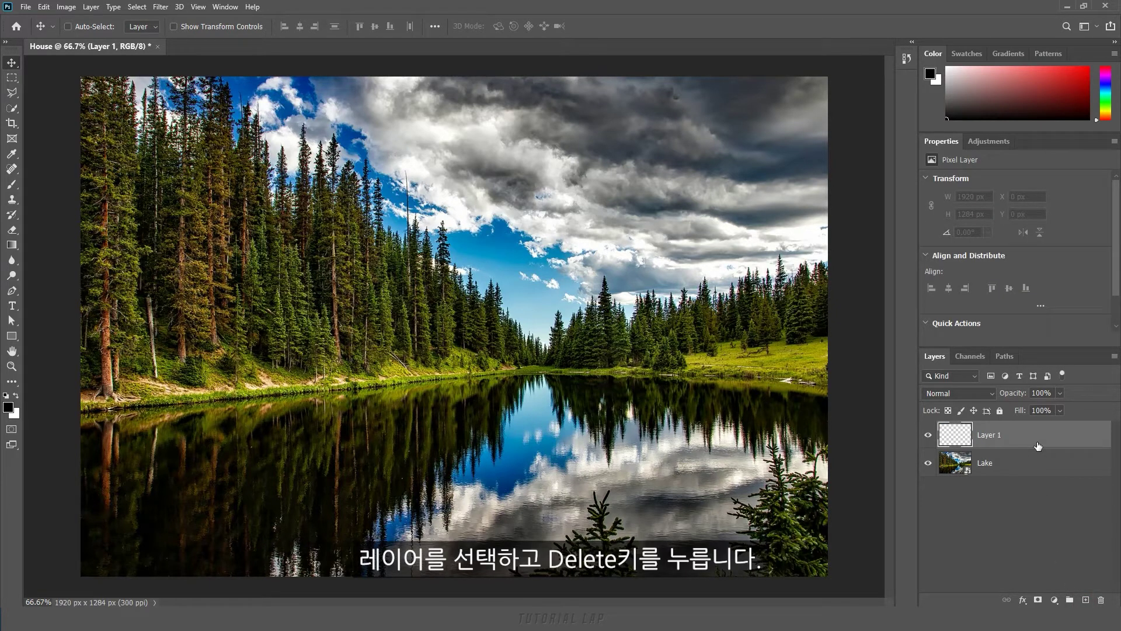
key(Delete)
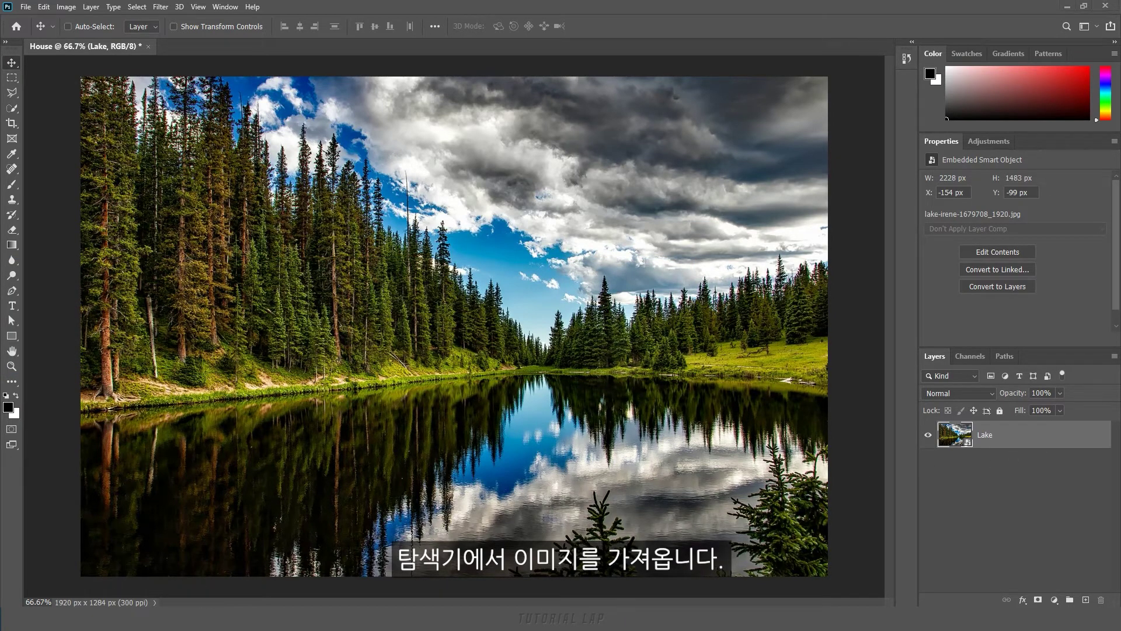
Step: Place owl.png over the lake canvas and duplicate its layer as 'owl copy'
click(749, 282)
drag(748, 279, 278, 325)
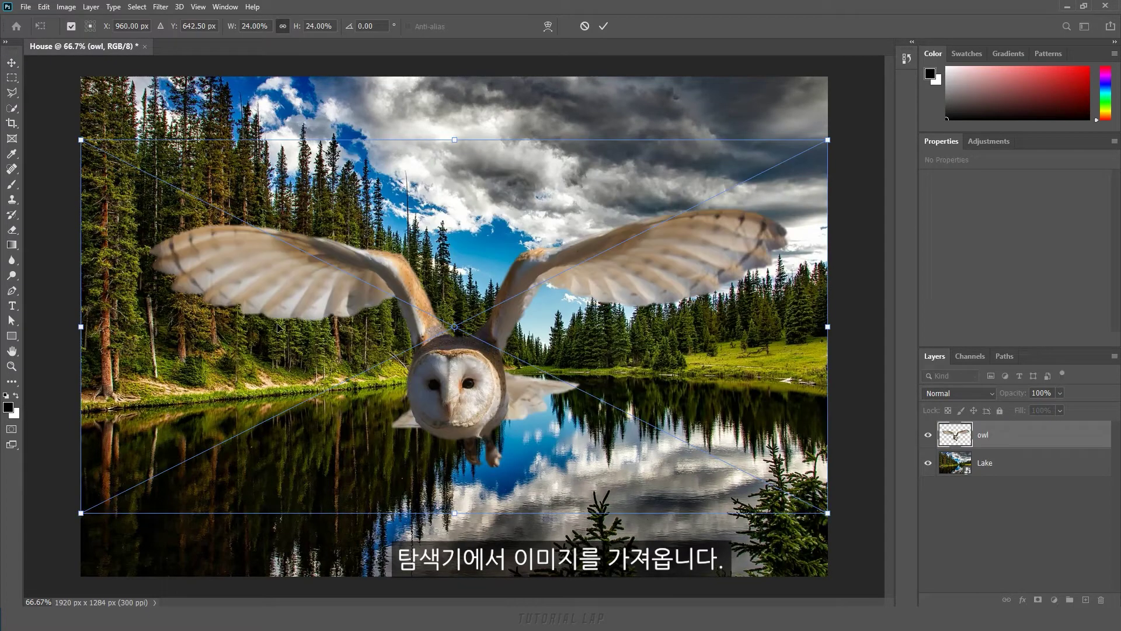
click(607, 30)
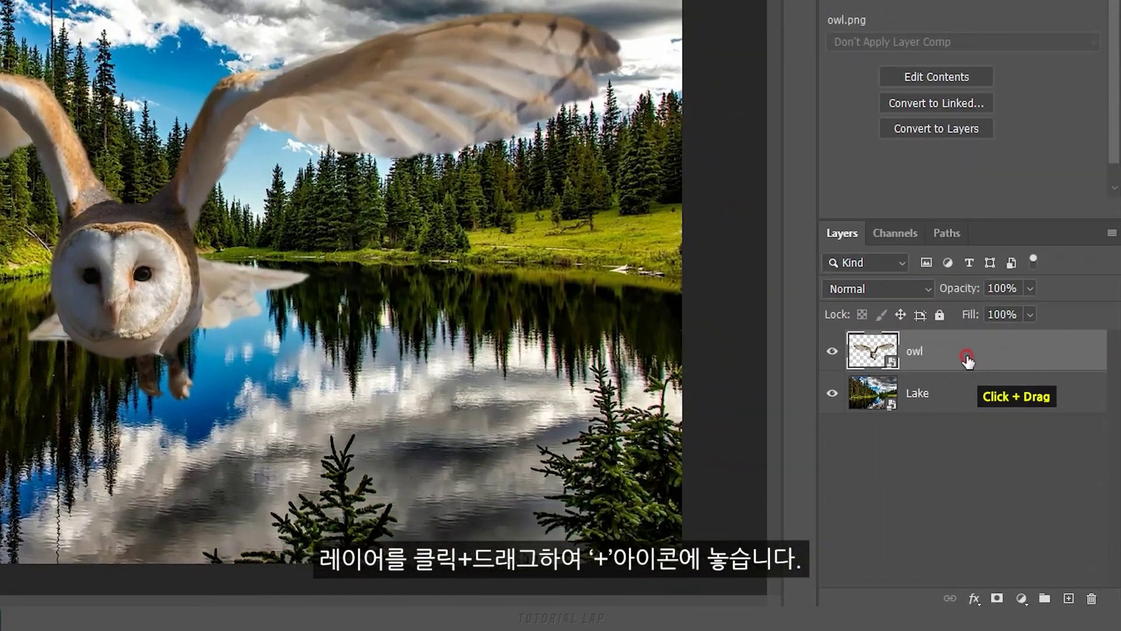
drag(972, 356, 1072, 601)
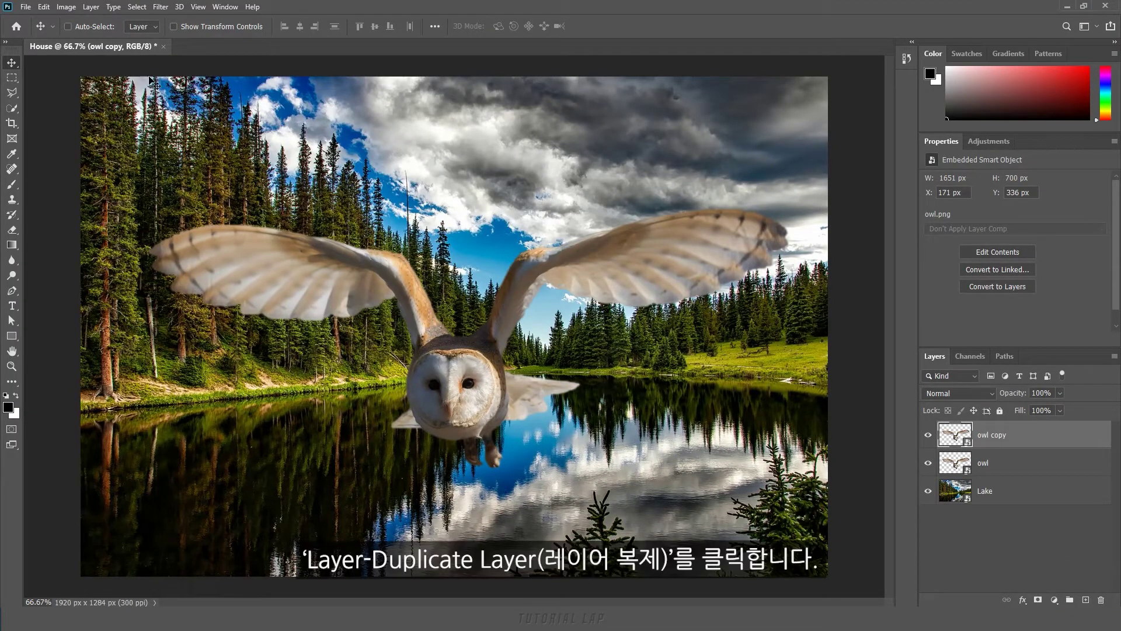
Step: Duplicate the owl layer as 'owl copy 2' in the House document
click(90, 7)
mouse_move(98, 19)
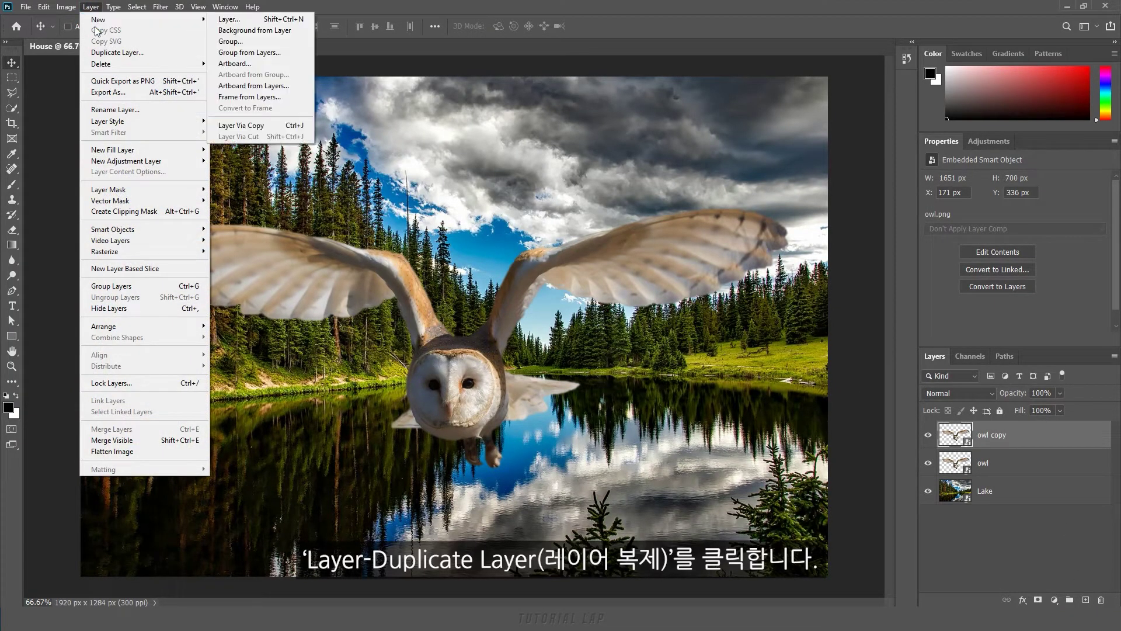
click(156, 56)
click(533, 185)
drag(532, 185, 471, 190)
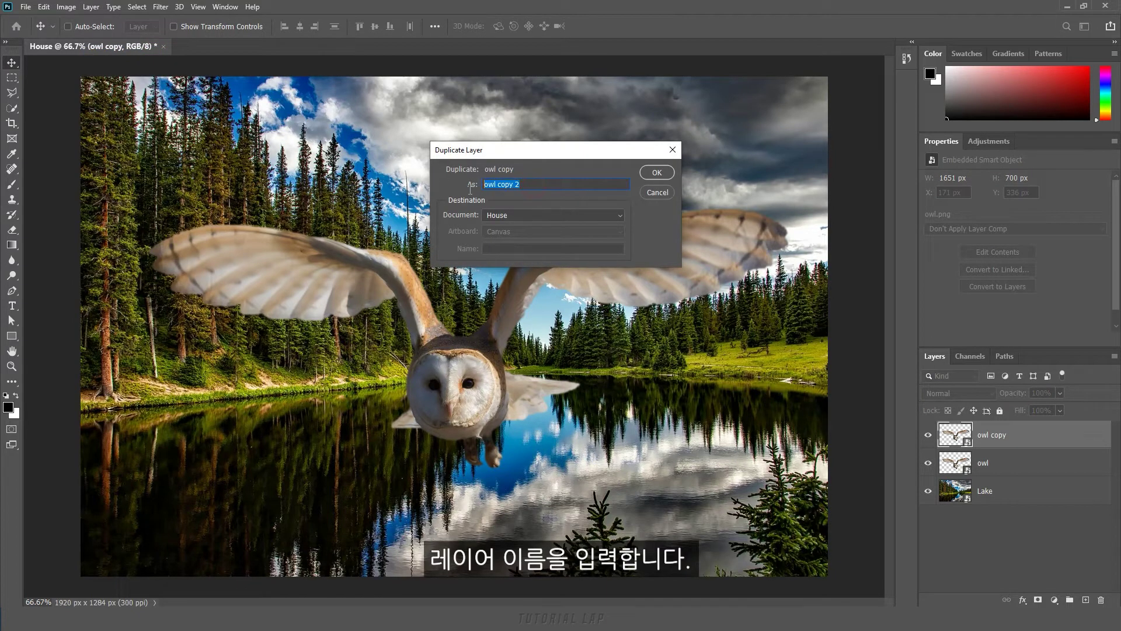
click(537, 214)
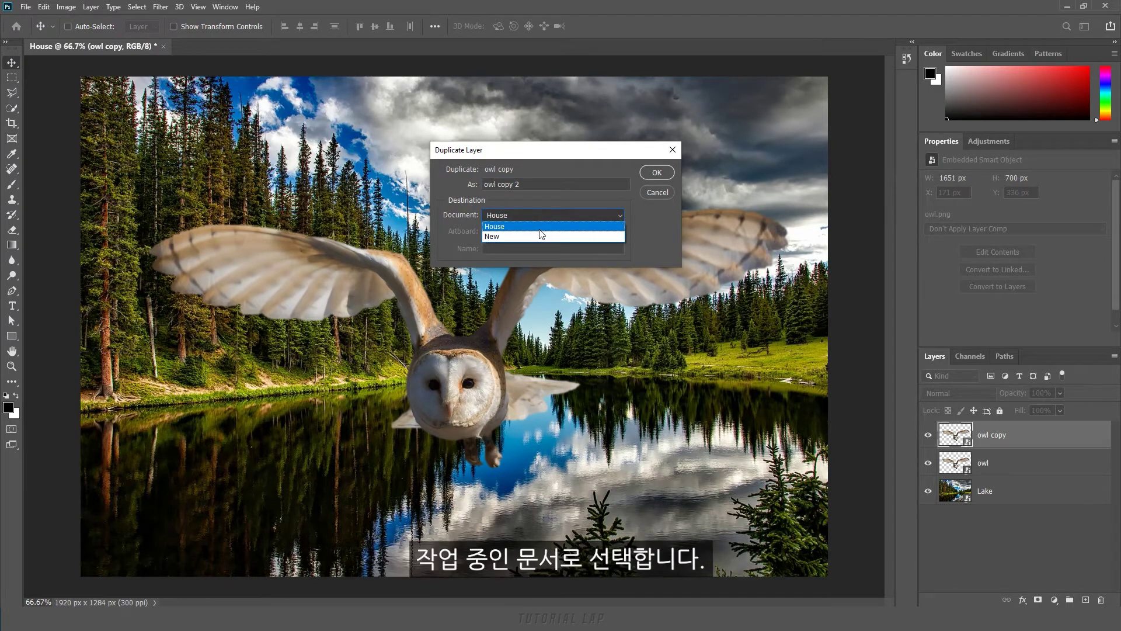
click(539, 230)
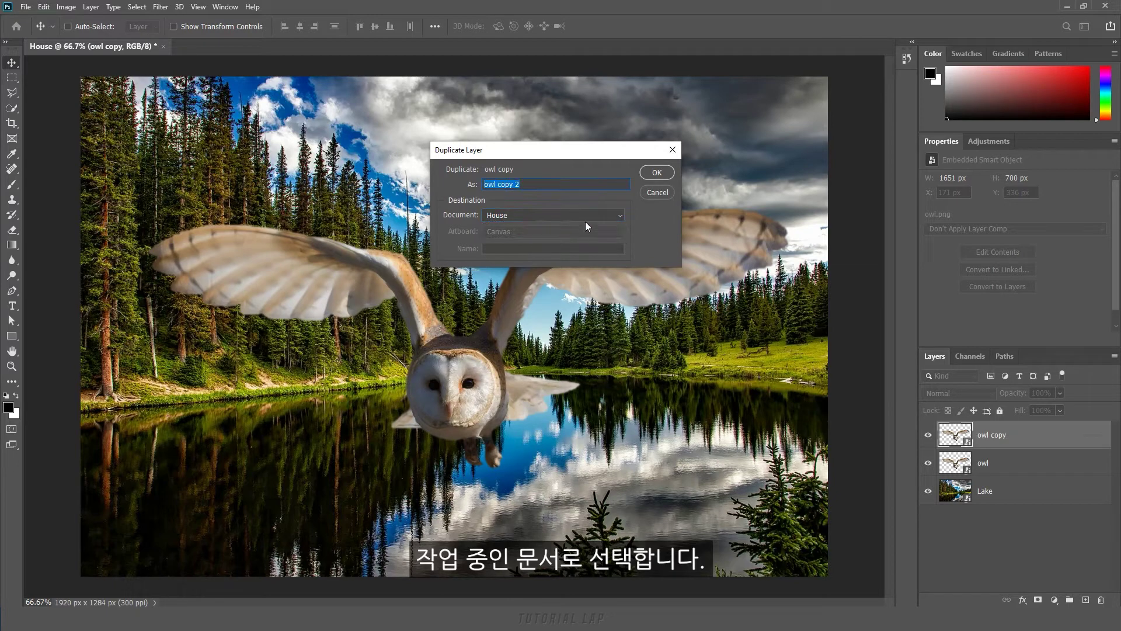
click(657, 172)
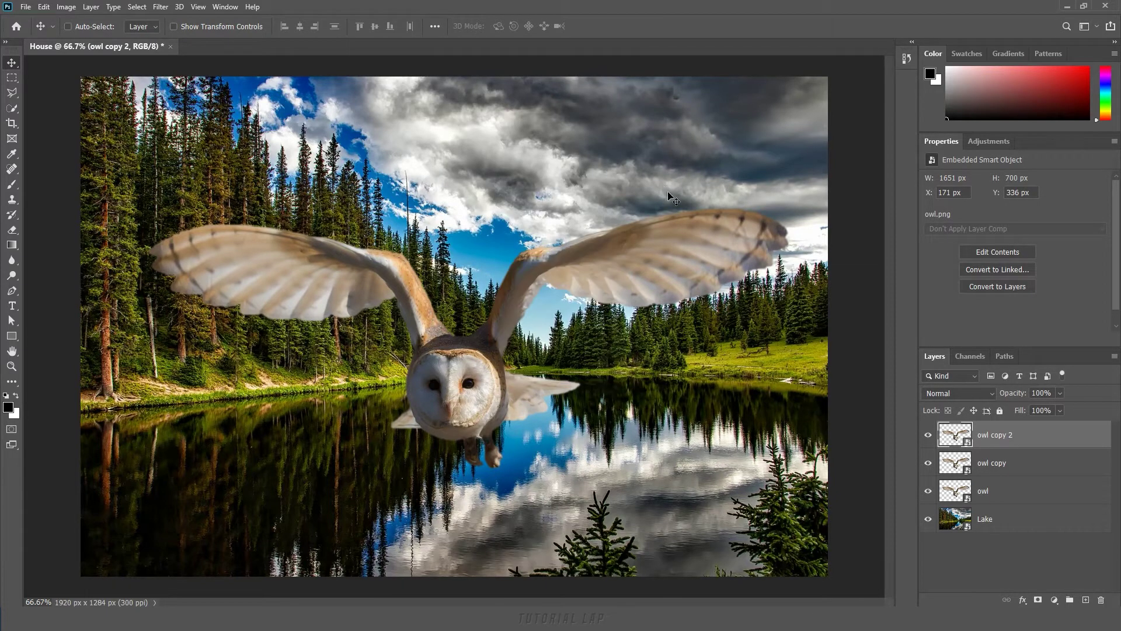
Step: Browse the layer and panel menus, then duplicate owl copy 2 again with Ctrl+J
right_click(1039, 438)
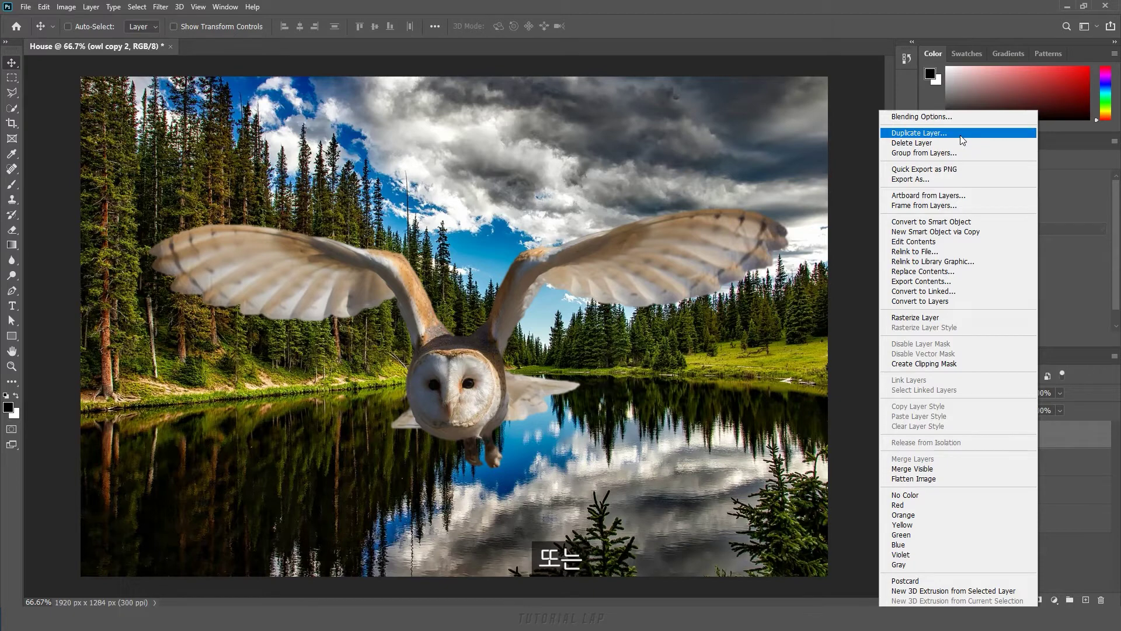
click(1070, 555)
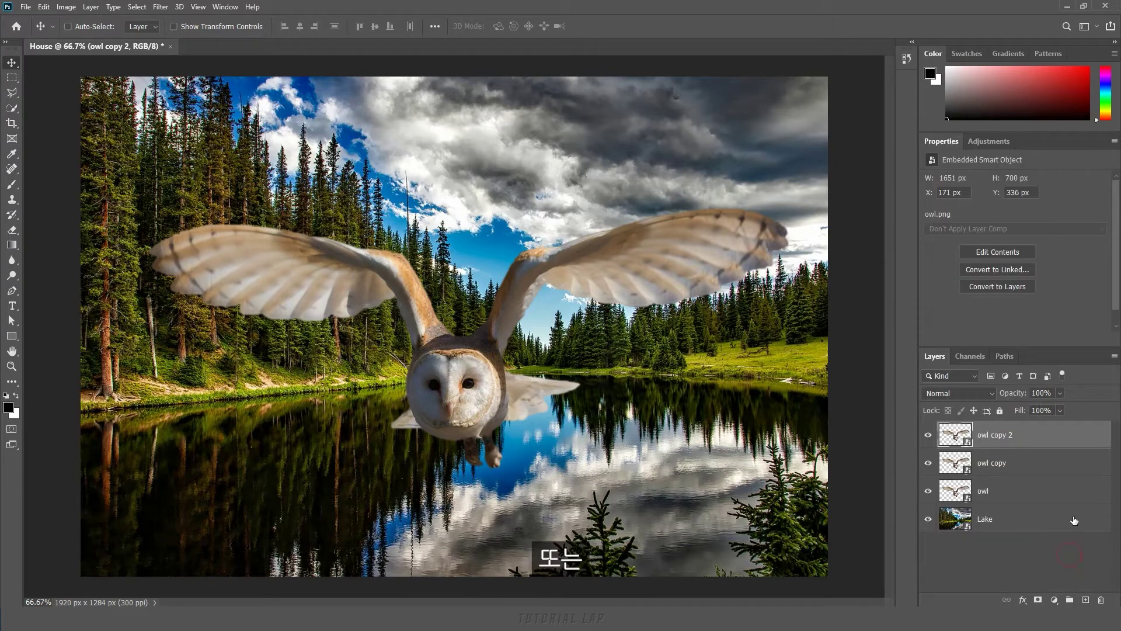
click(1115, 356)
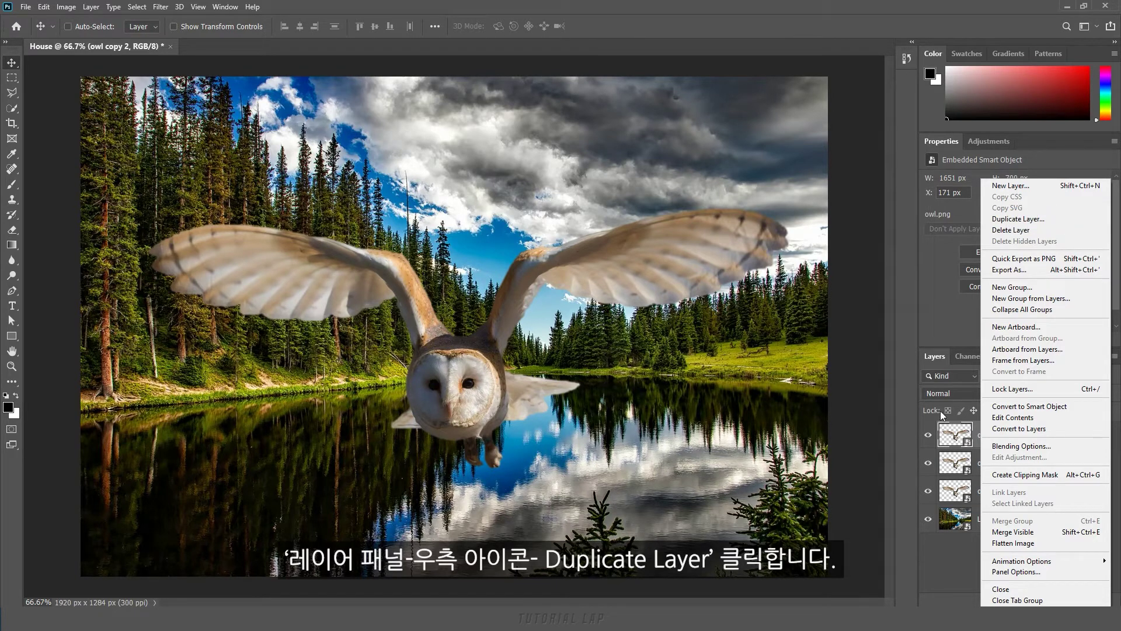
click(937, 554)
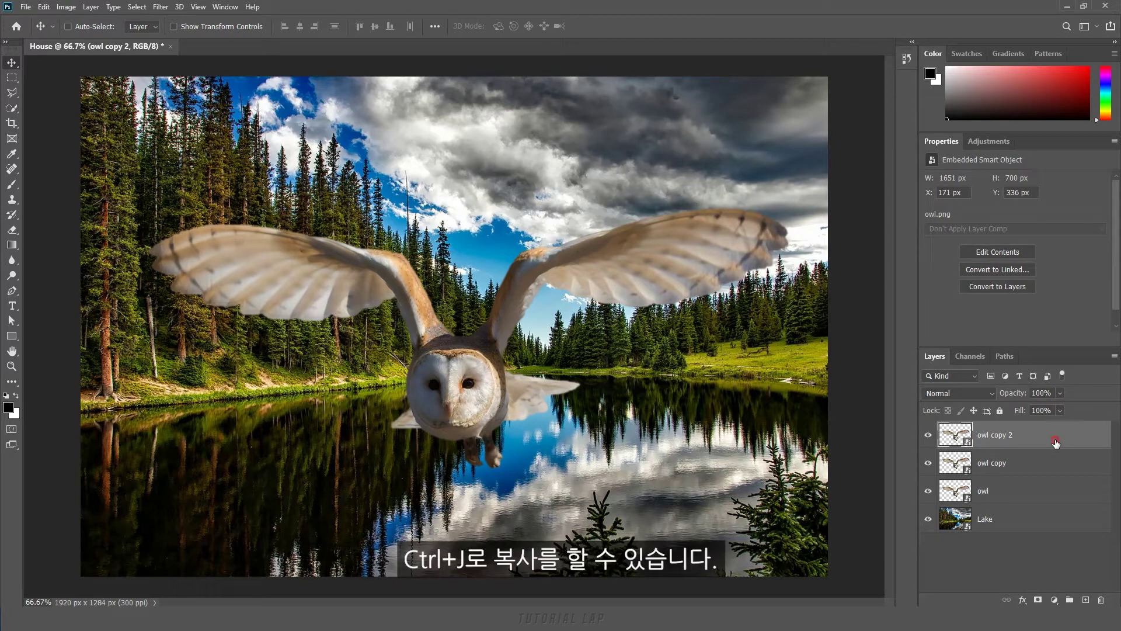
key(ctrl+j)
key(ctrl+j)
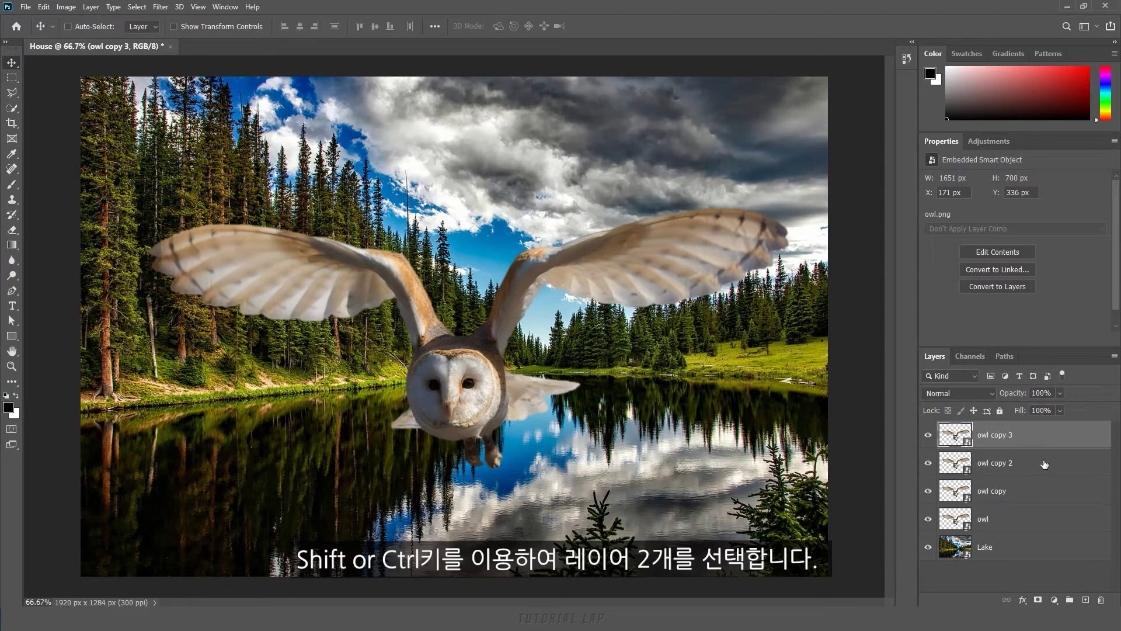
Step: Select owl copy 3 and owl copy 2 and group them with Layer > Group Layers
shift+click(1044, 464)
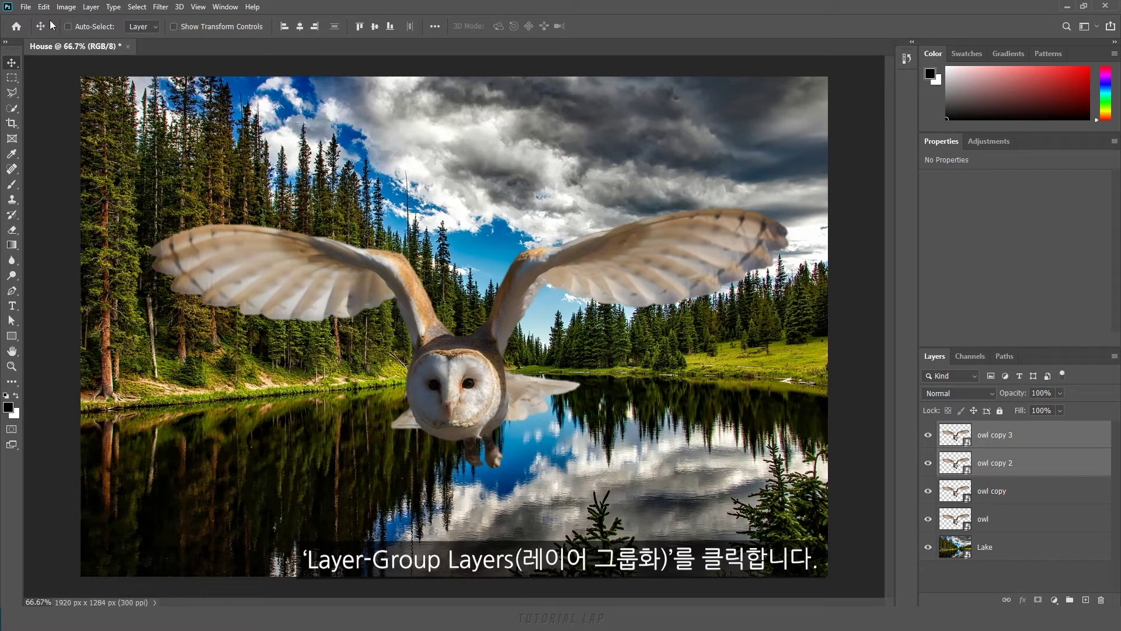
click(92, 7)
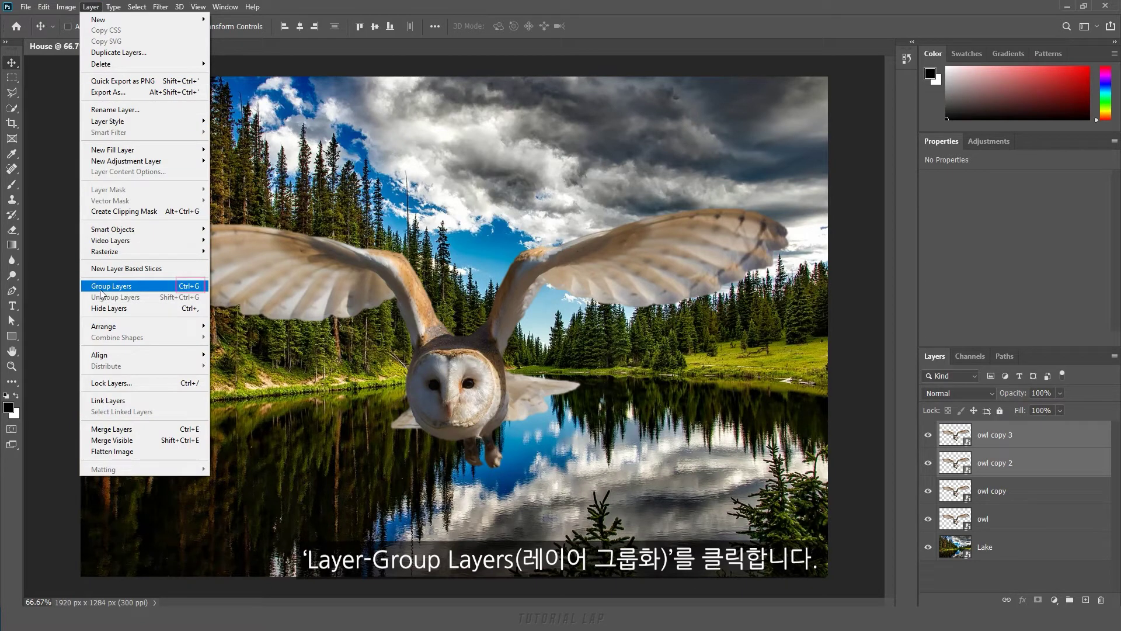
click(157, 293)
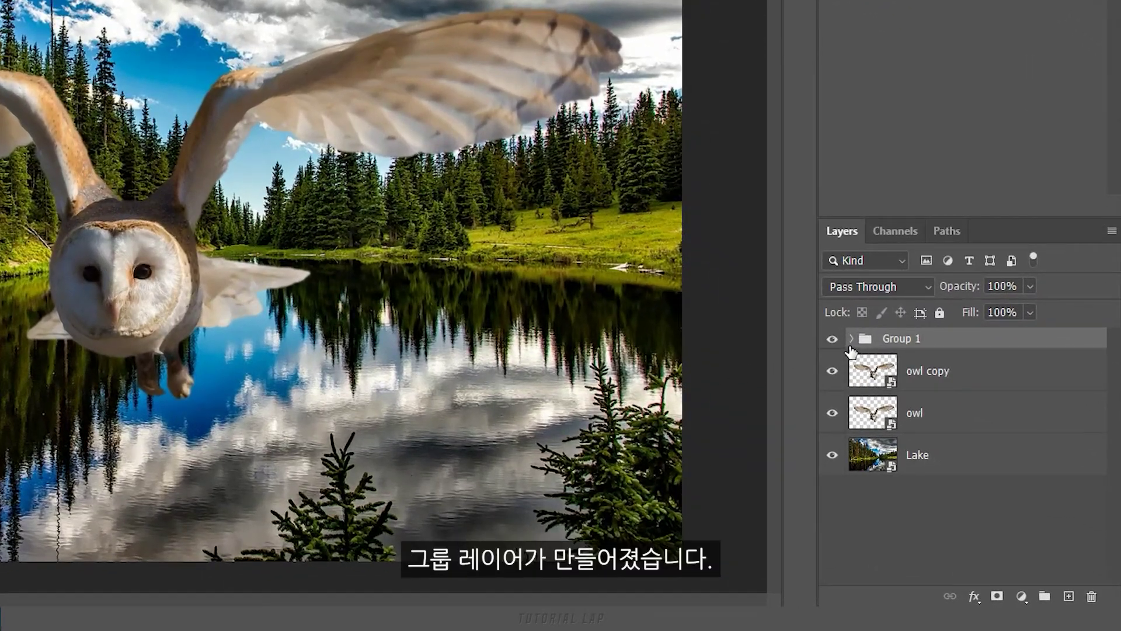
Step: Expand Group 1 to check its two owl layers, collapse it, and select owl copy
click(851, 339)
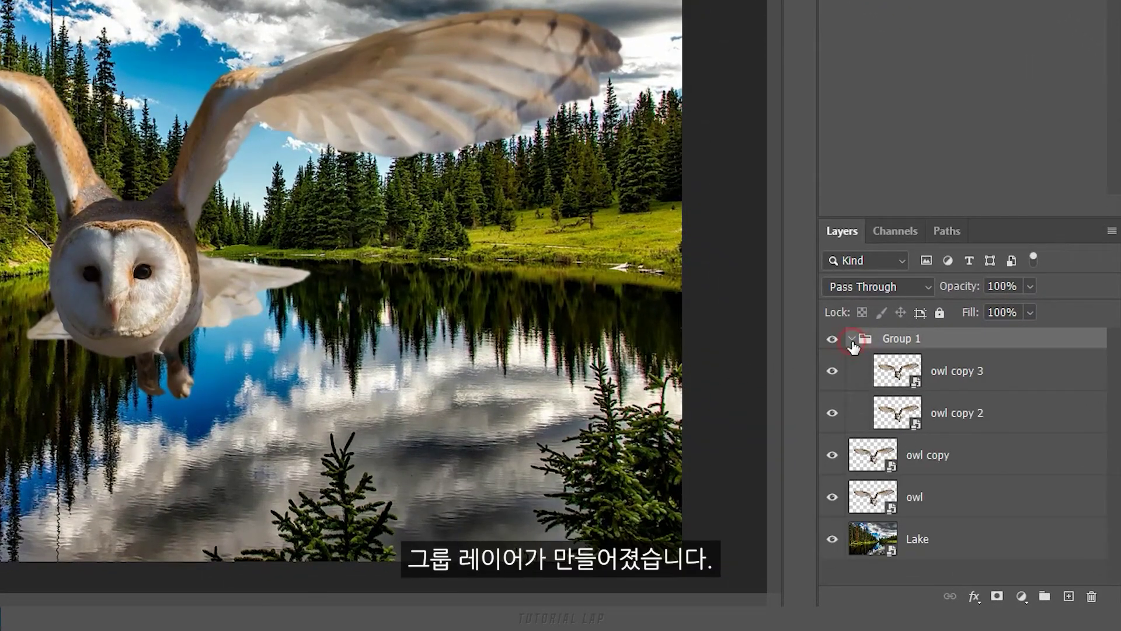
click(1001, 373)
click(1000, 415)
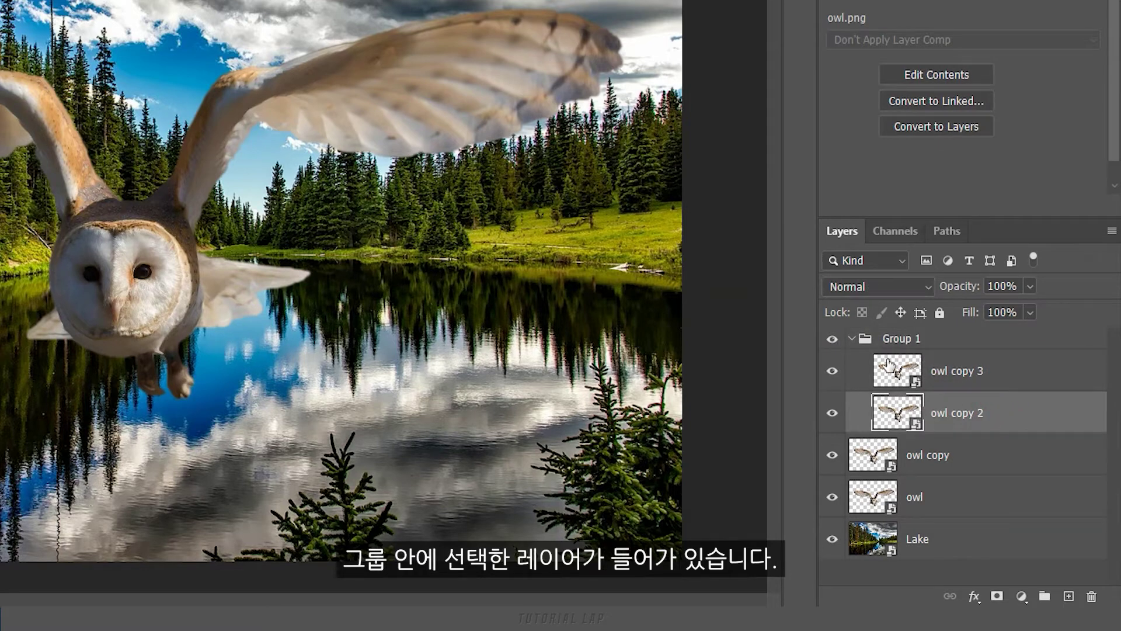
click(853, 340)
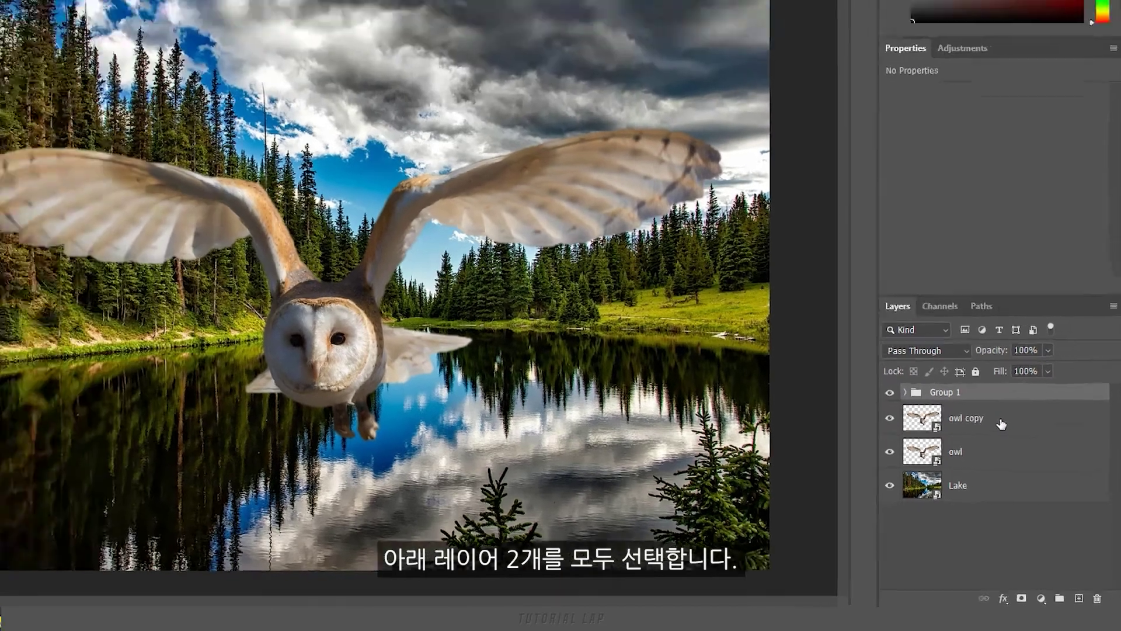
click(1021, 454)
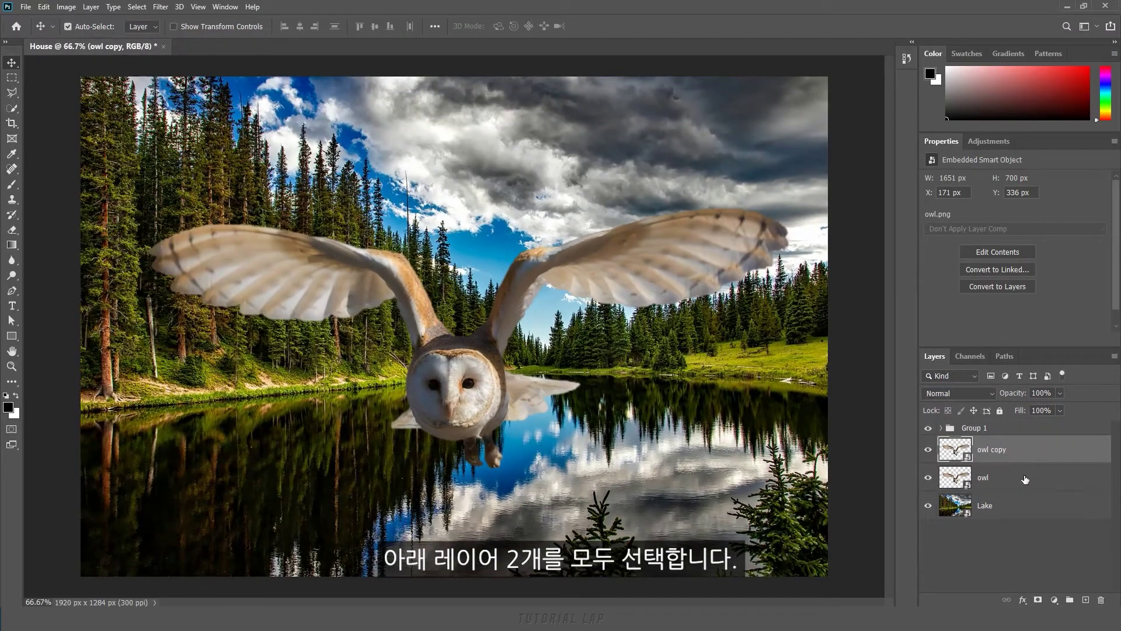
Step: Group owl copy and owl as Group 2 with colour None and Pass Through mode
shift+click(1025, 479)
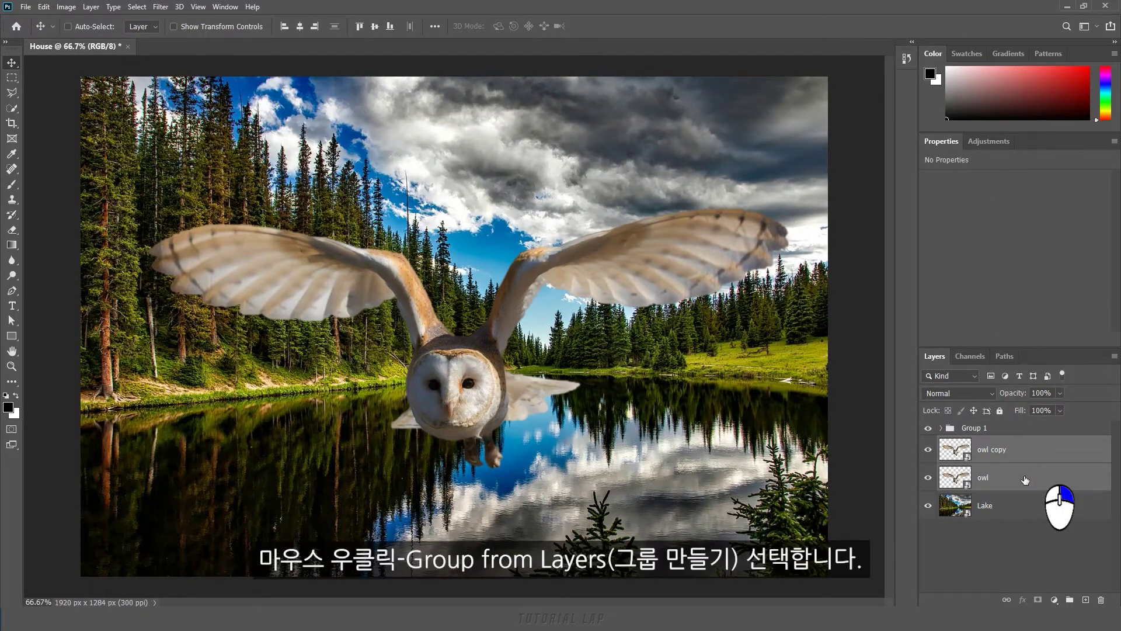
right_click(1025, 479)
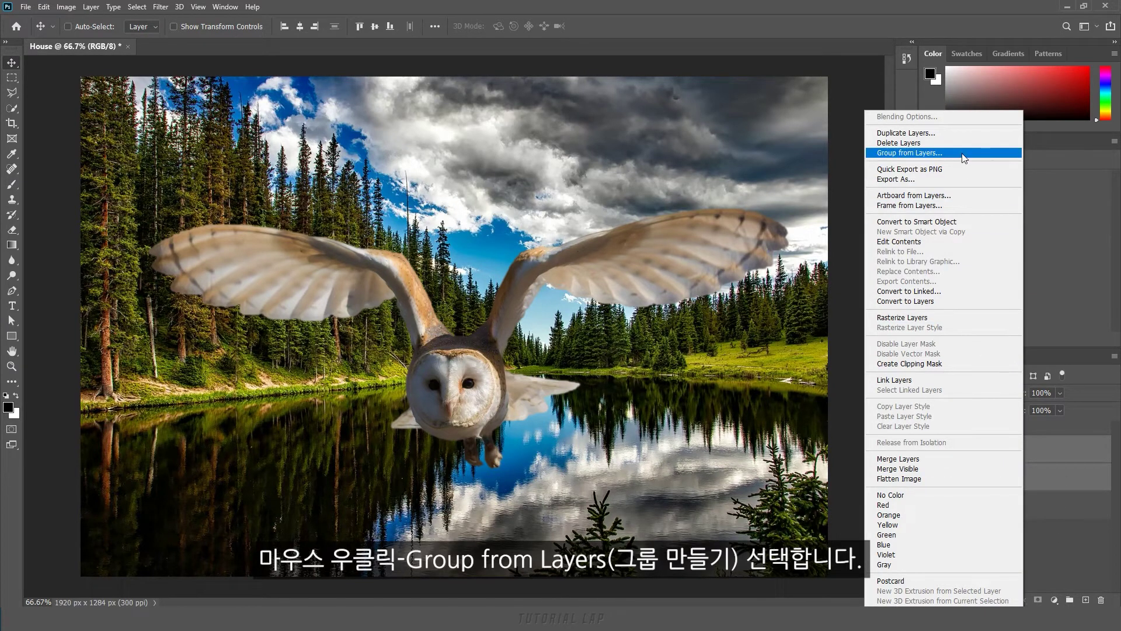
click(933, 156)
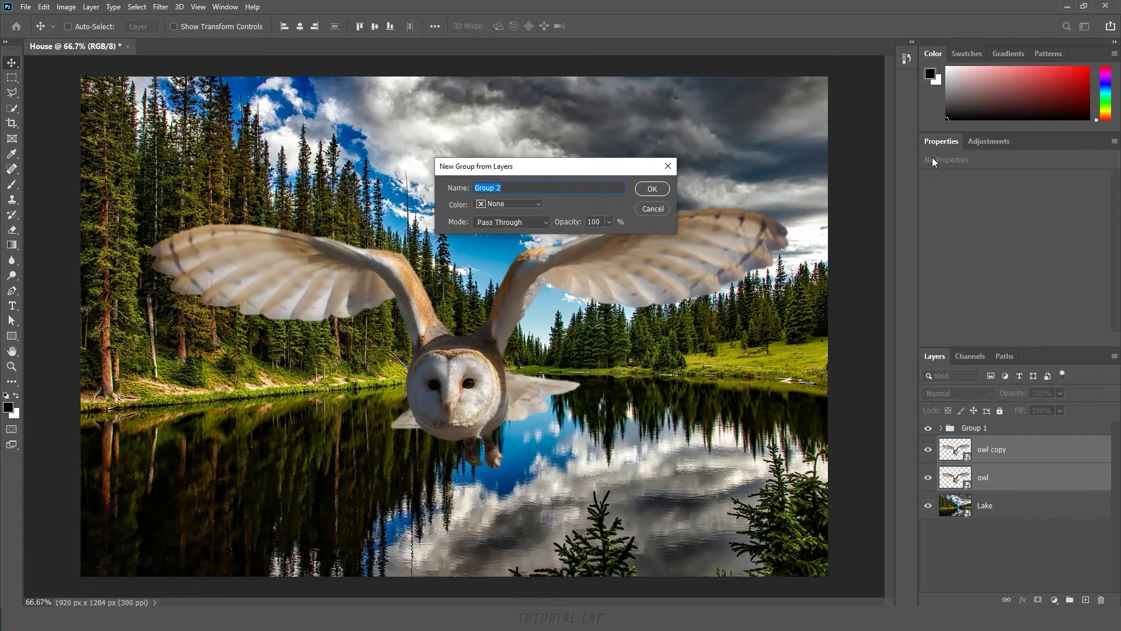
click(510, 203)
click(524, 212)
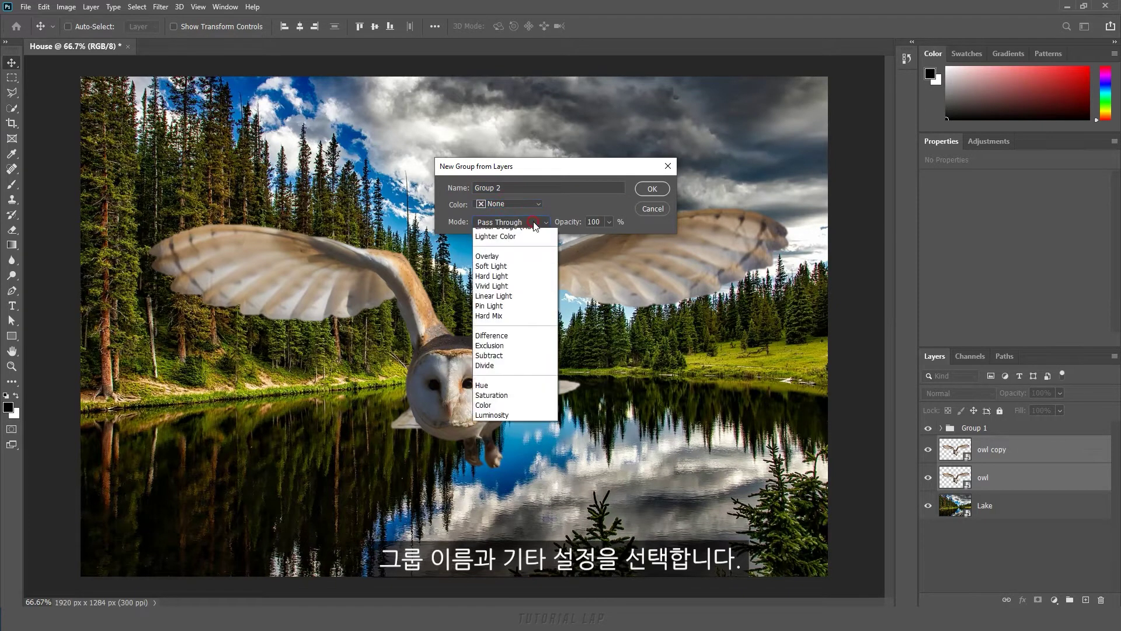
click(534, 222)
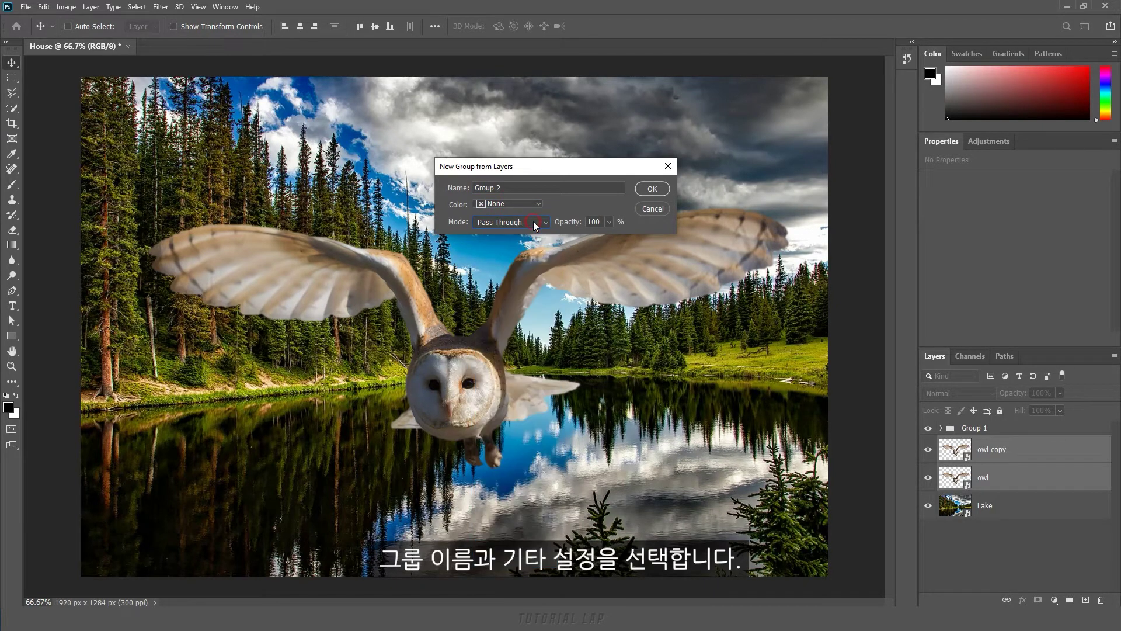
click(660, 192)
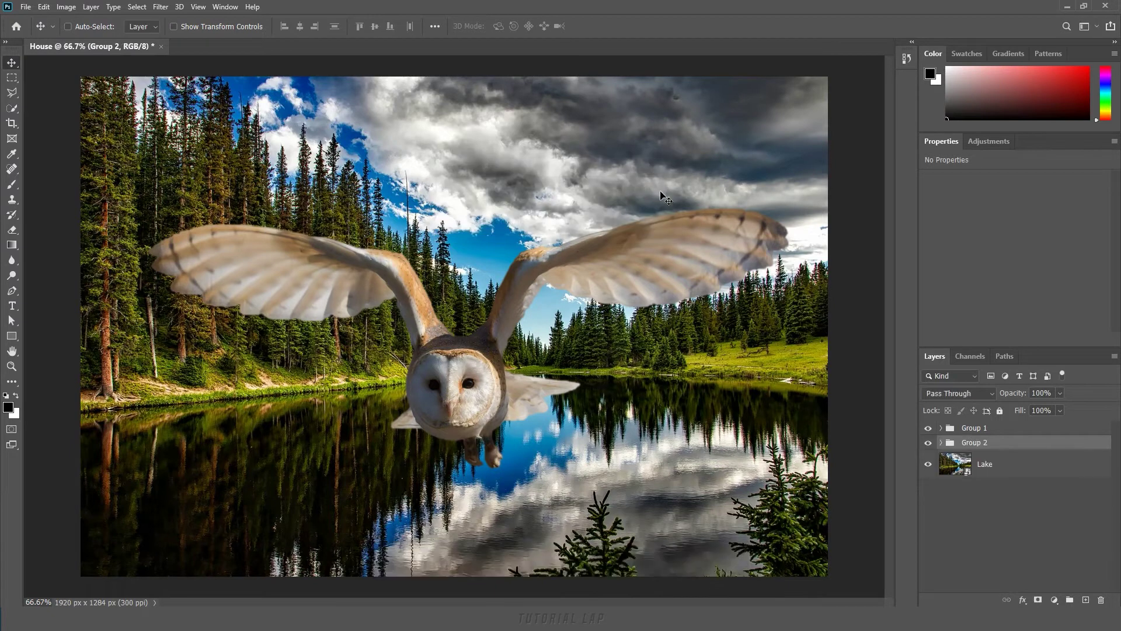
click(941, 442)
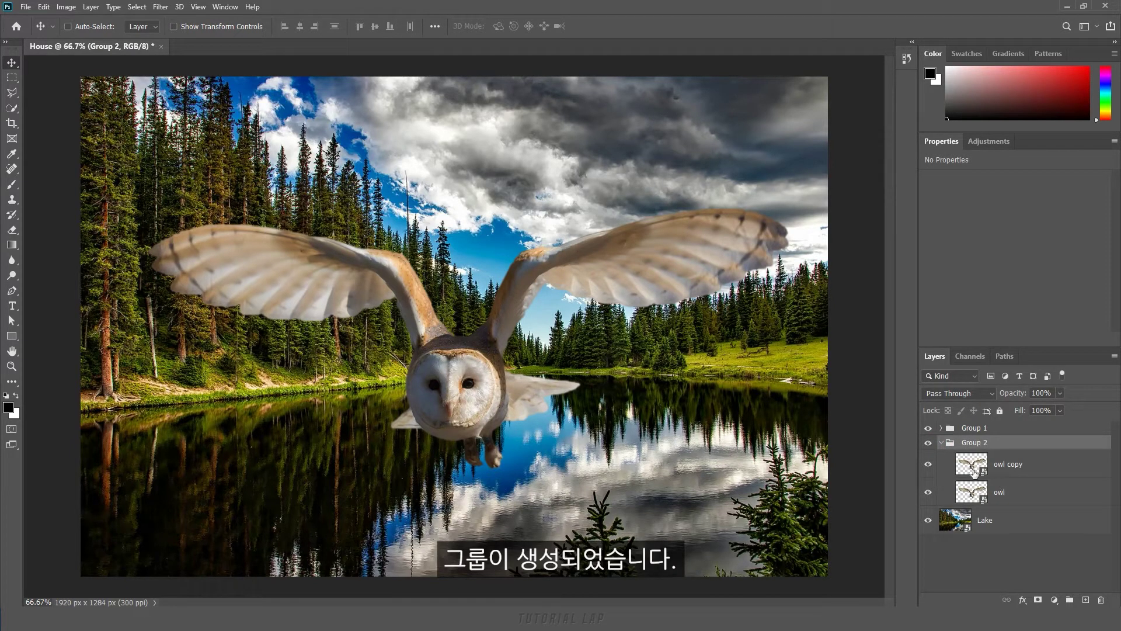
click(941, 443)
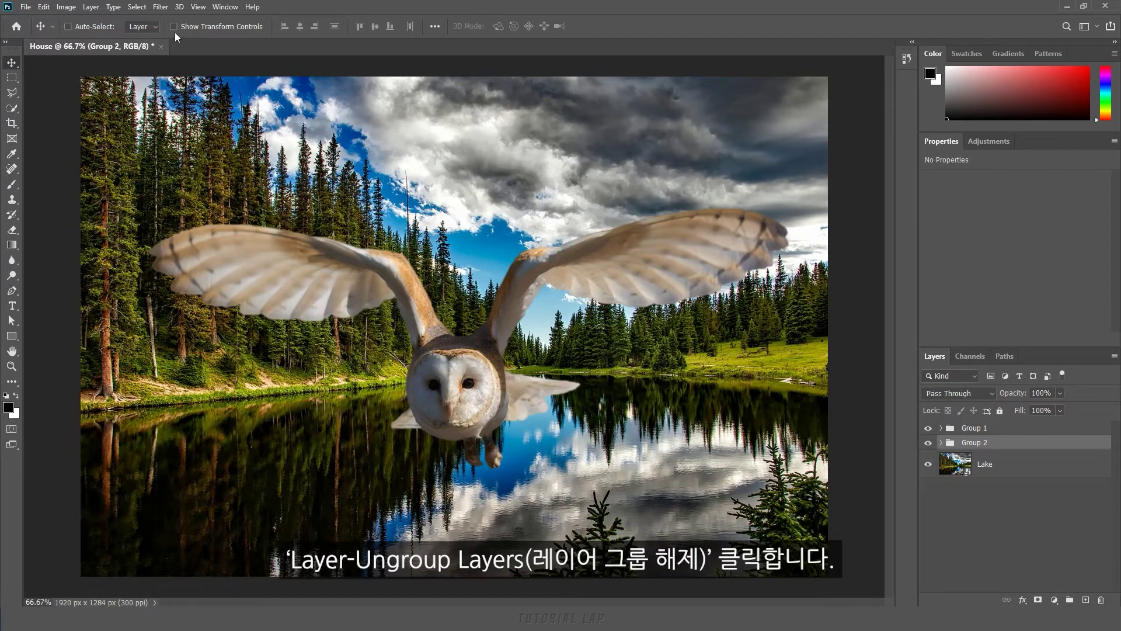
Step: Ungroup Group 2 via the Layer menu and Group 1 via its context menu
click(97, 10)
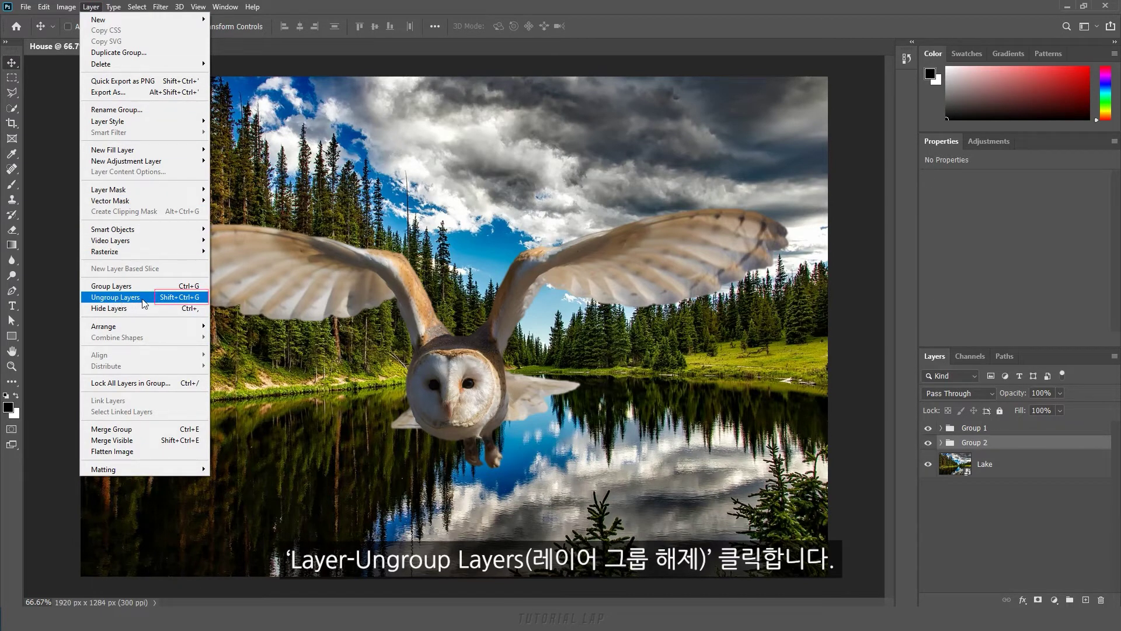
click(115, 298)
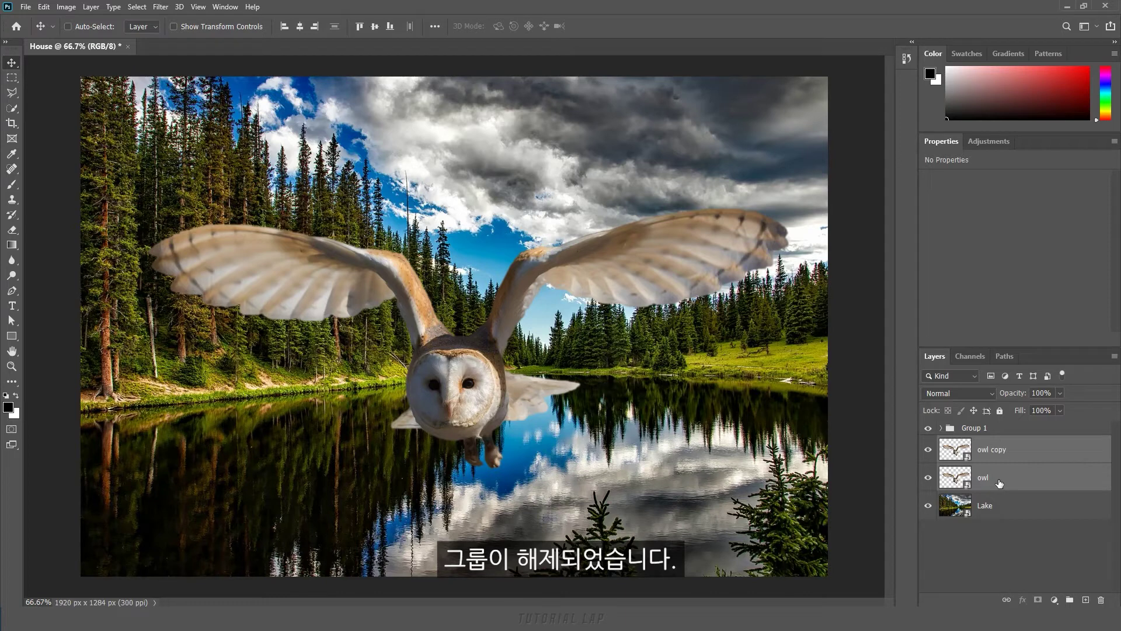
right_click(1004, 429)
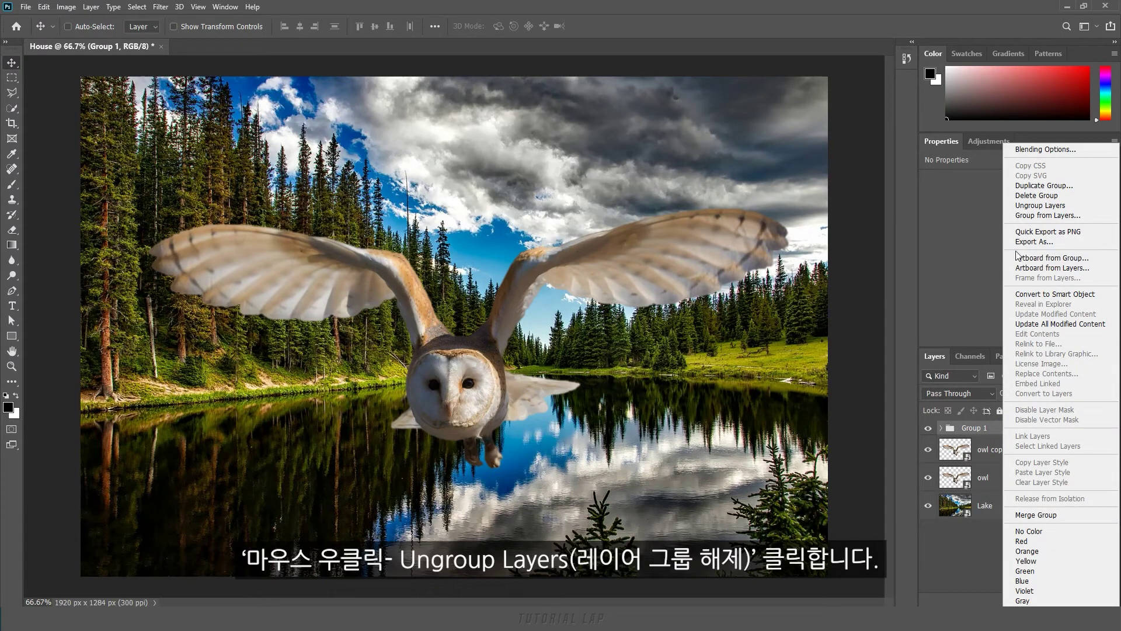
click(1076, 207)
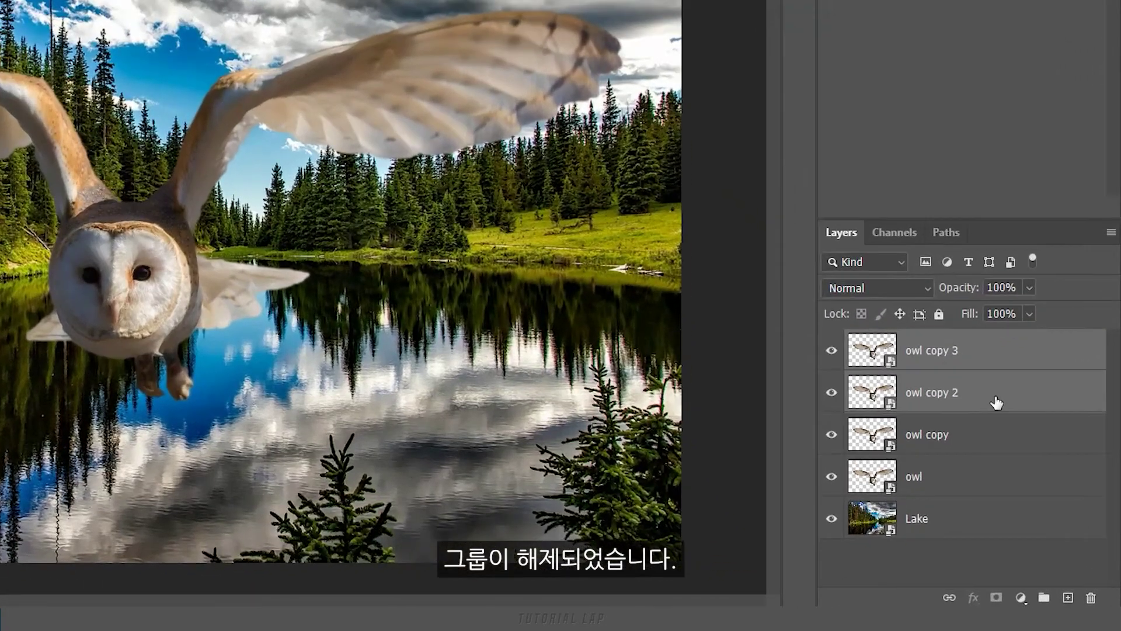
Step: Drag owl copy 3 and owl copy 2 into a new Group 1, then add an empty Group 2
drag(996, 402, 1005, 438)
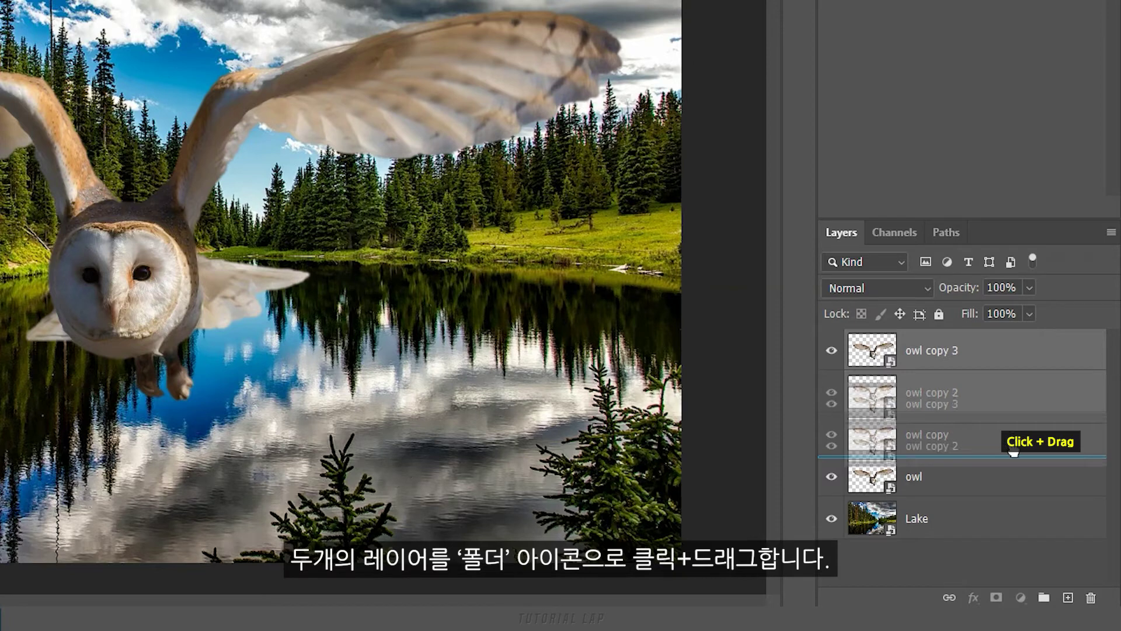
drag(1004, 438, 1047, 601)
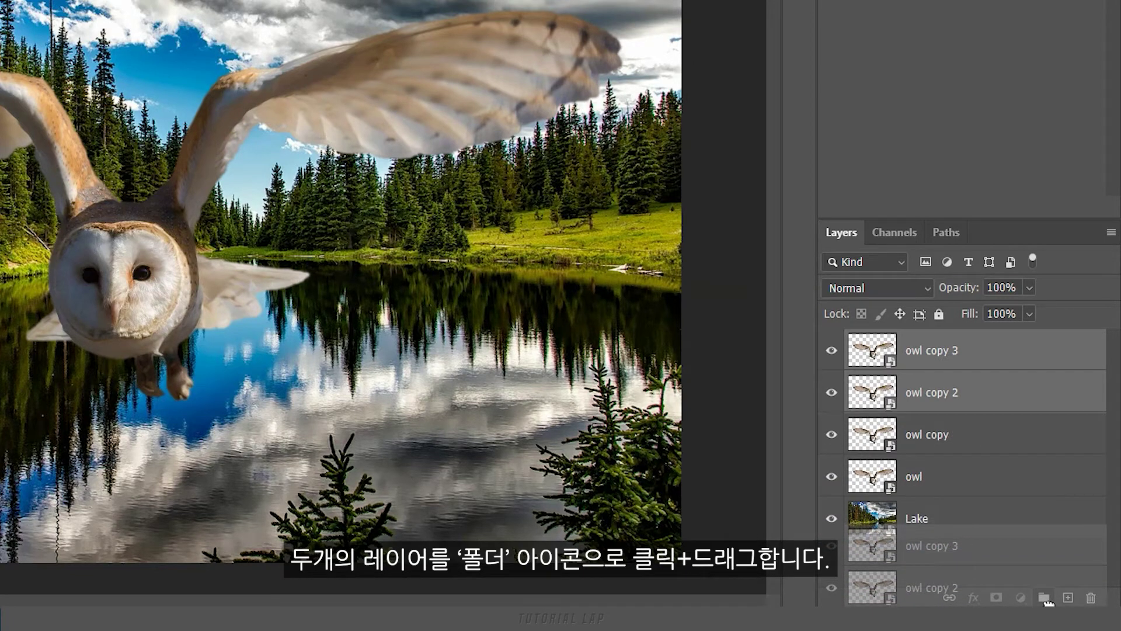
drag(1049, 600, 1045, 599)
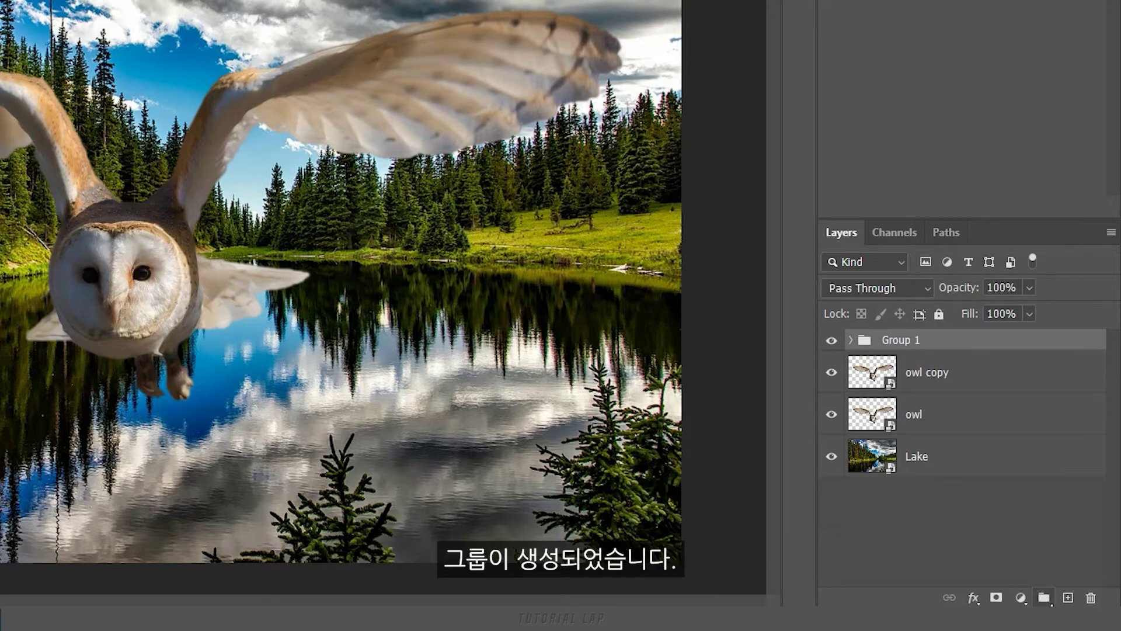
click(851, 340)
click(852, 341)
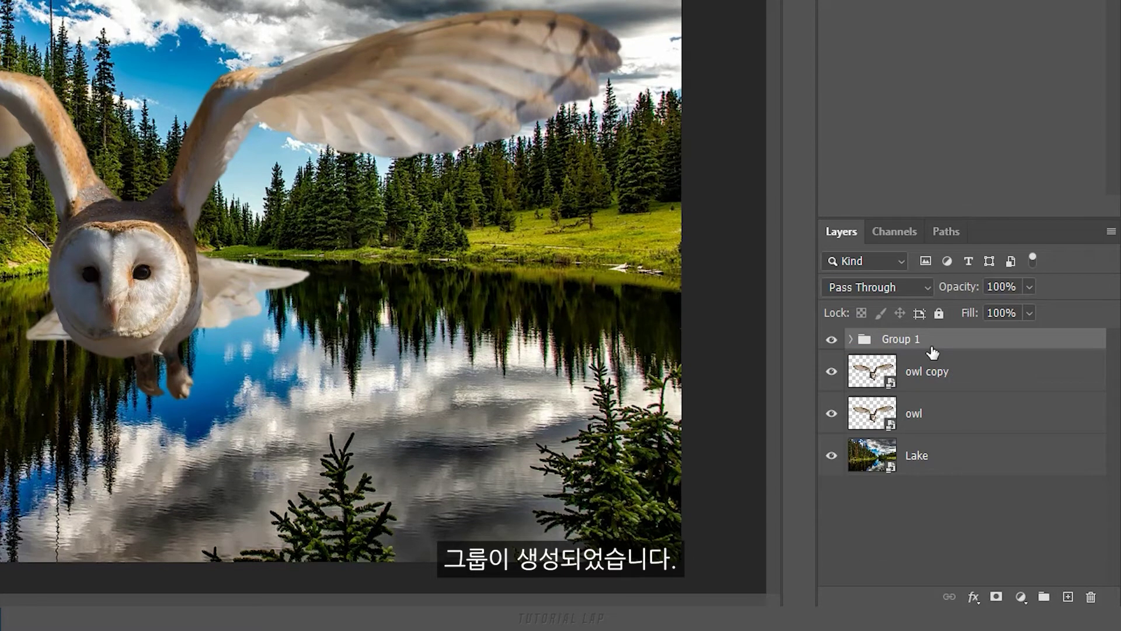
click(982, 506)
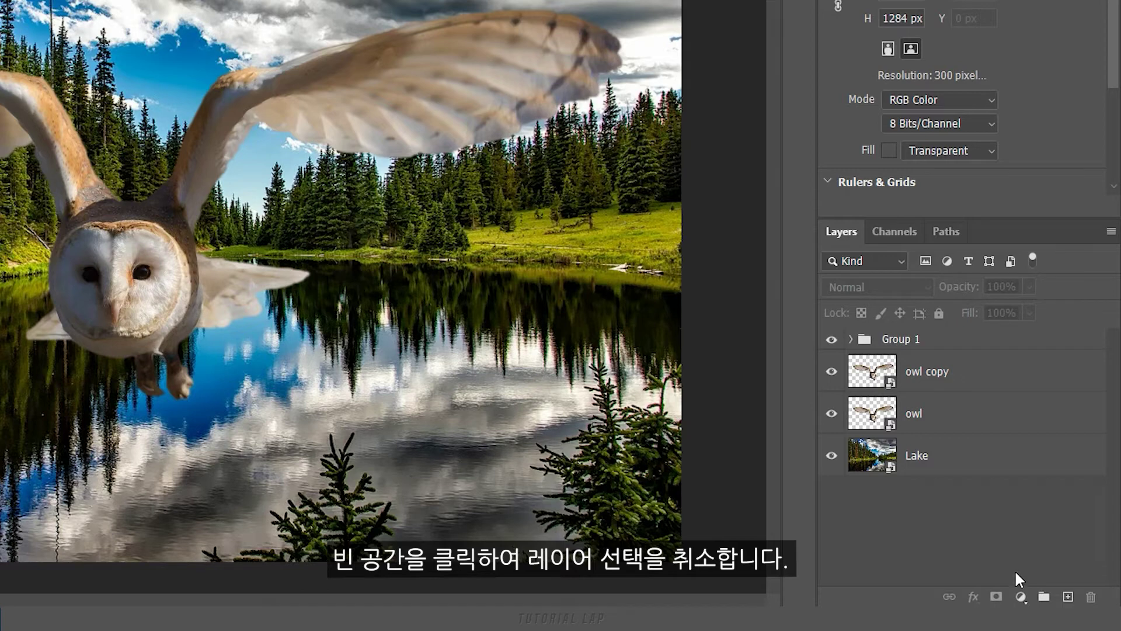
click(1044, 597)
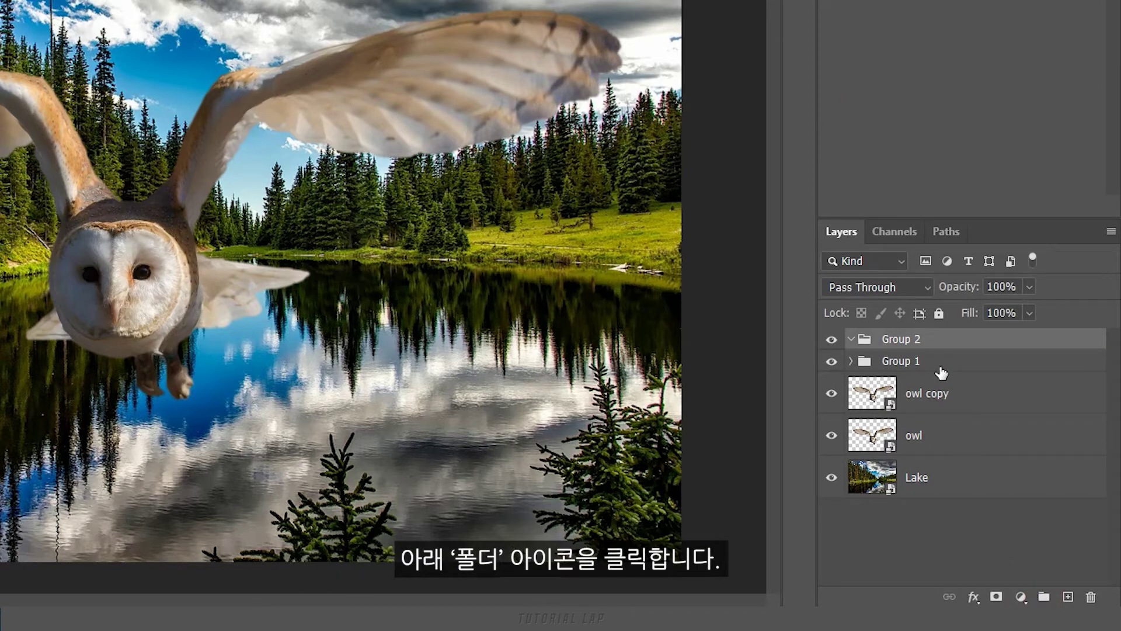
Step: Move owl copy and owl into Group 2 and toggle its expansion to check them
click(851, 340)
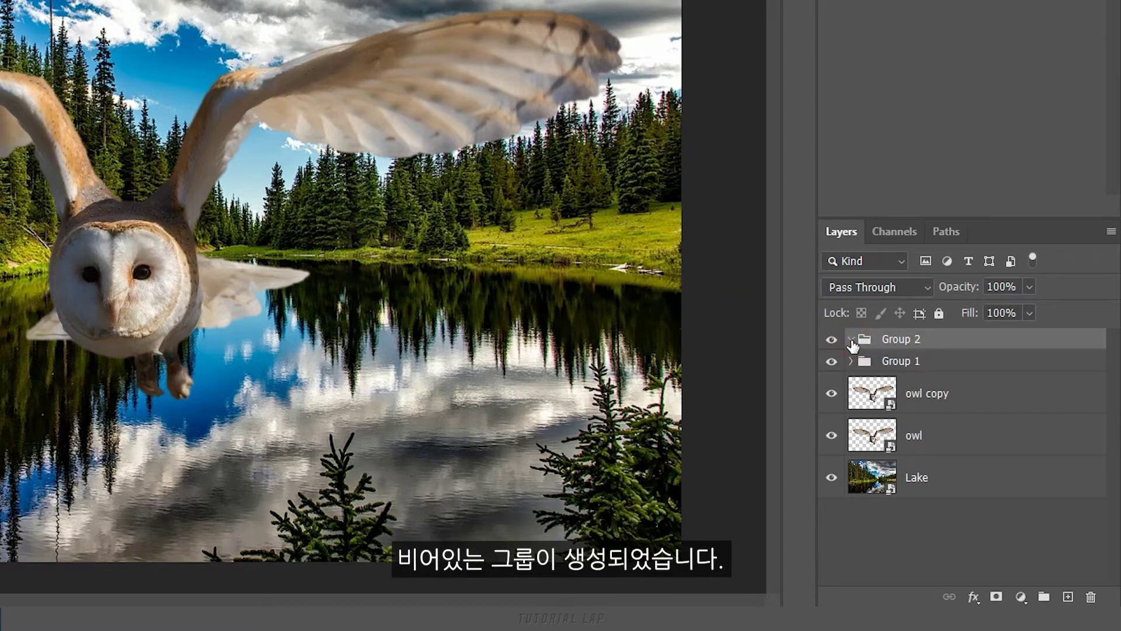
click(851, 340)
click(996, 409)
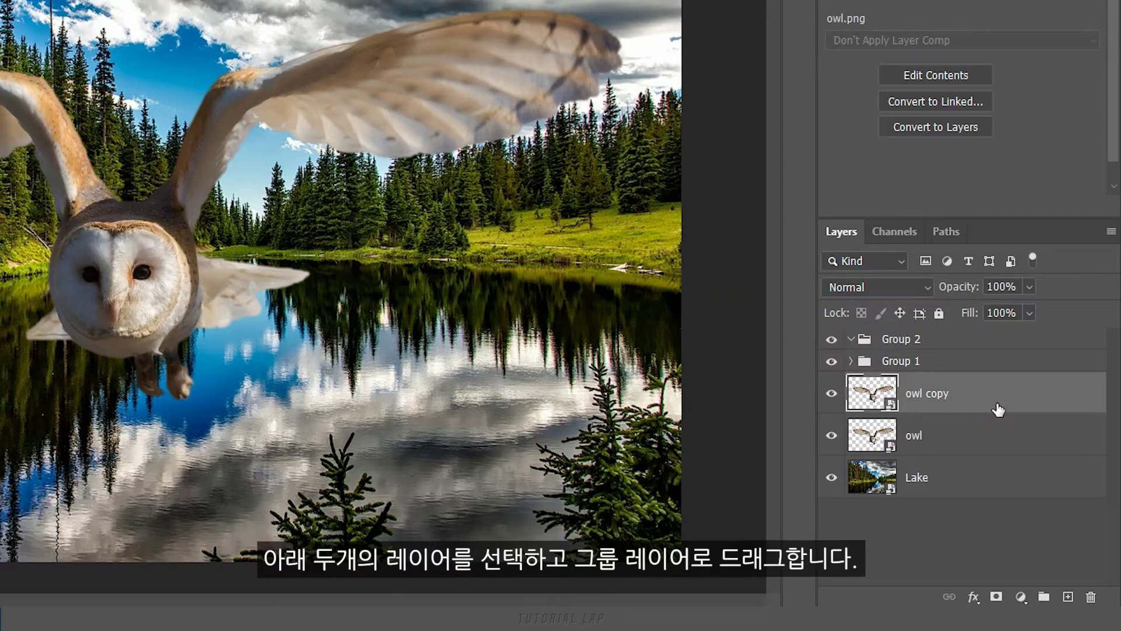
shift+click(997, 445)
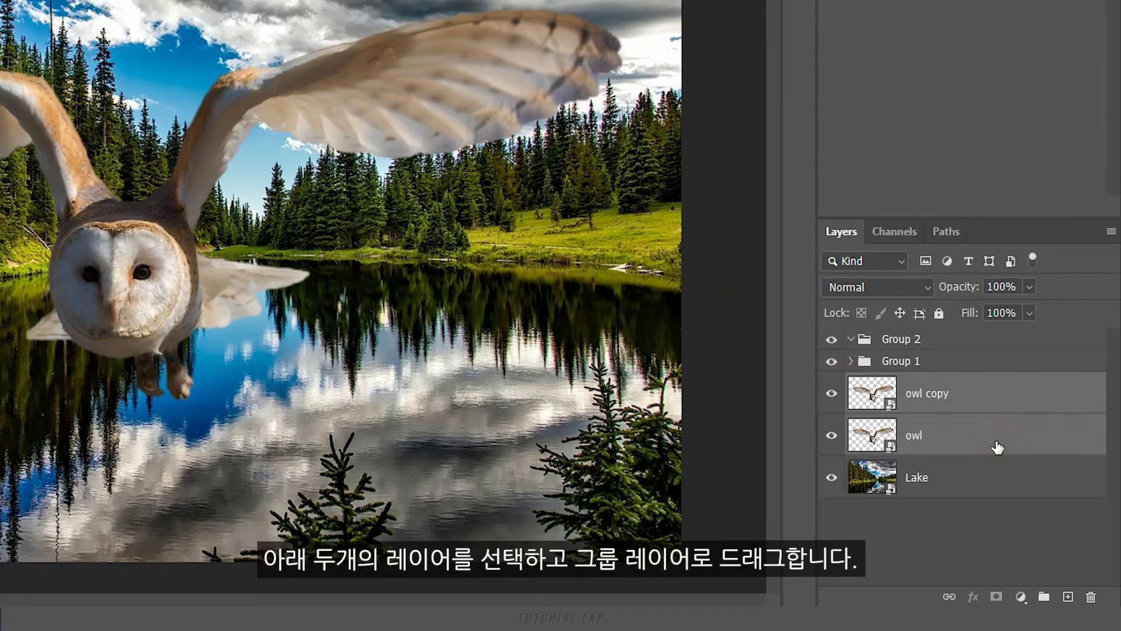
drag(991, 404, 977, 350)
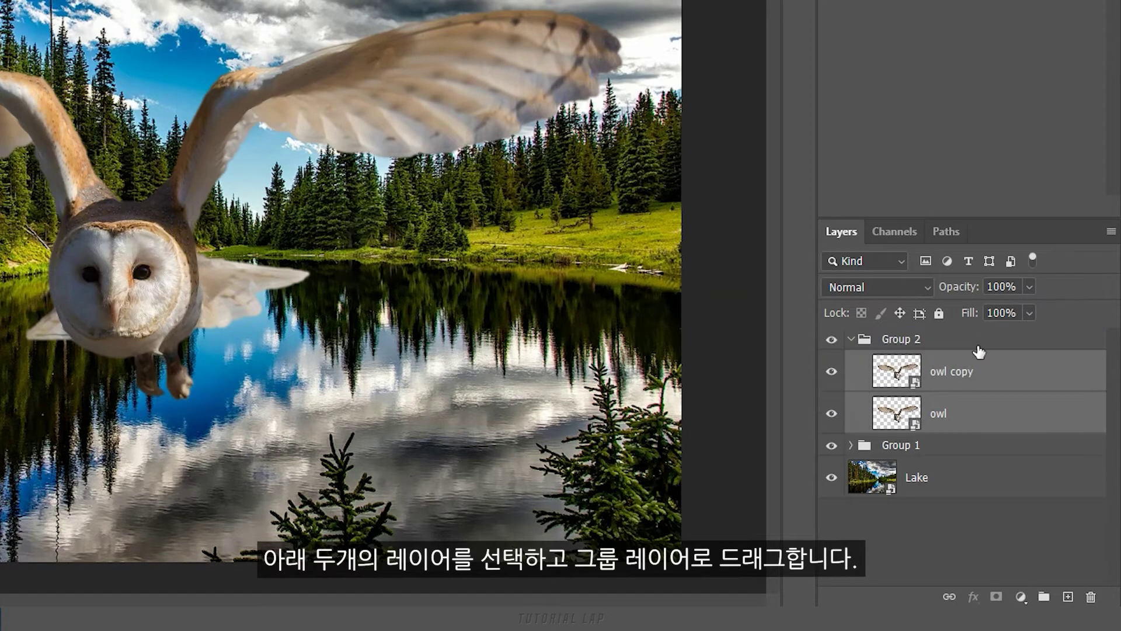
click(850, 339)
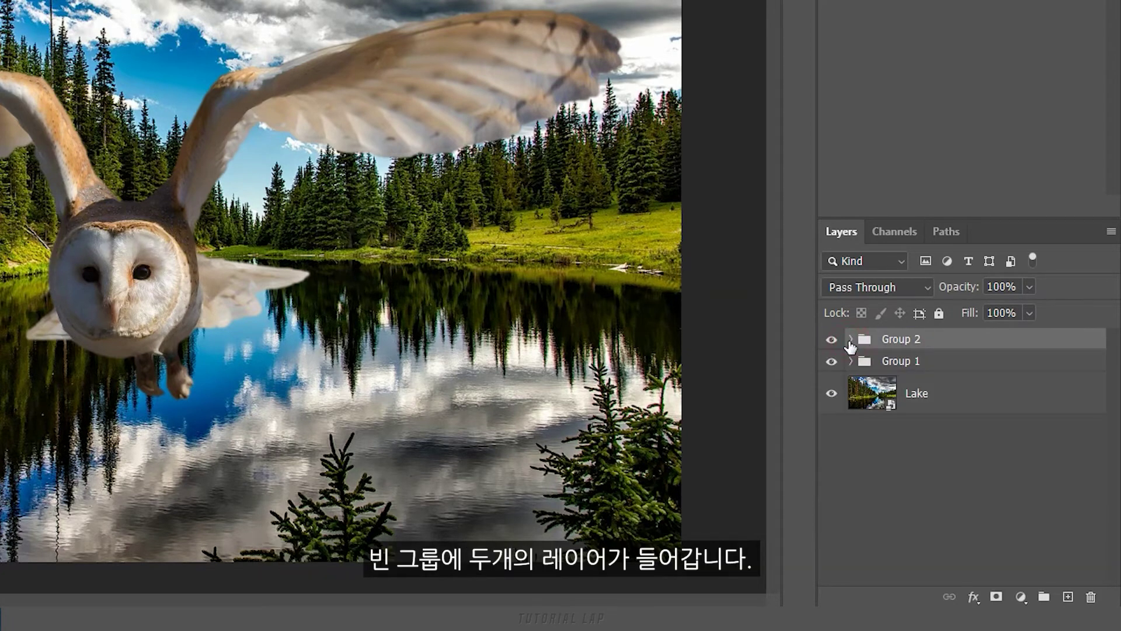
click(851, 339)
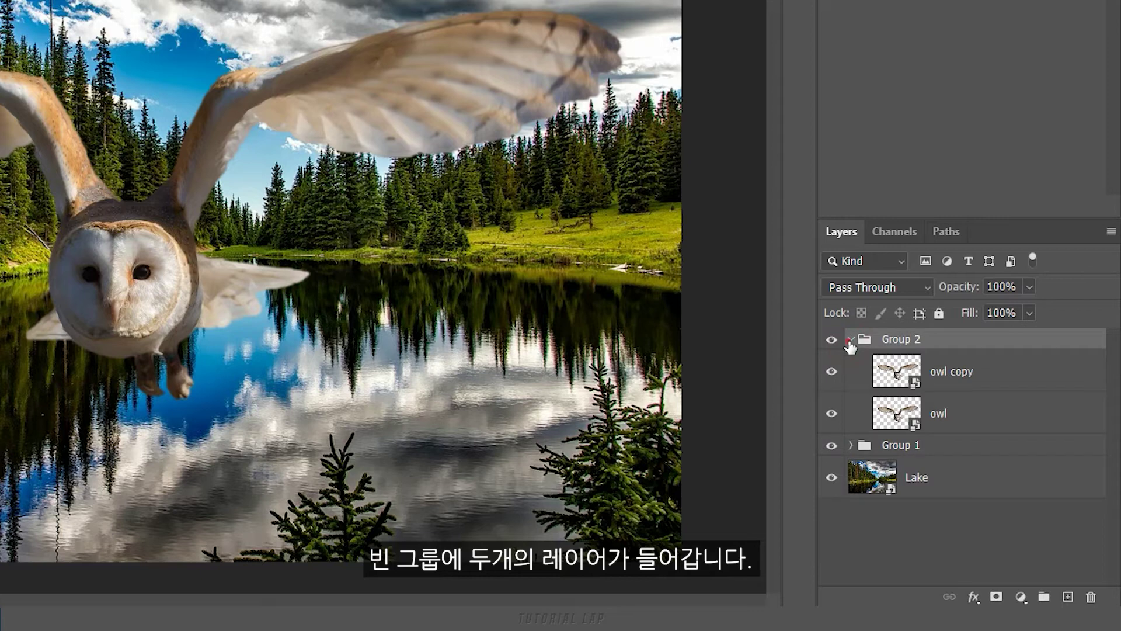
click(850, 339)
click(851, 339)
click(851, 339)
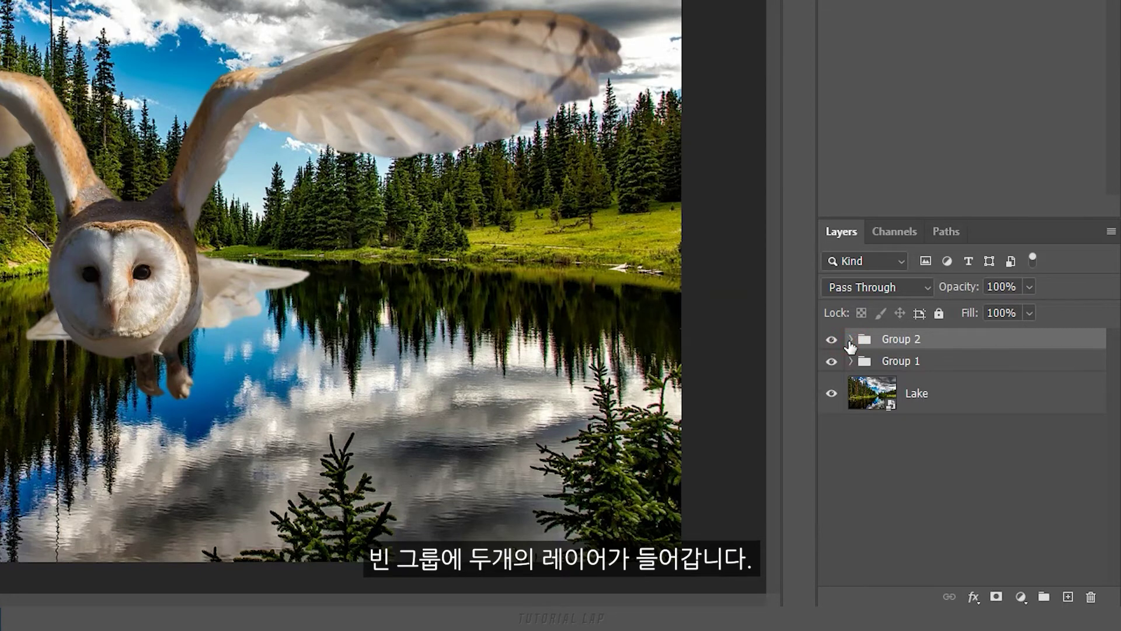
Step: Ungroup Group 2 and Group 1 with Shift+Ctrl+G, then deselect all layers
key(shift+ctrl+g)
key(shift+ctrl+g)
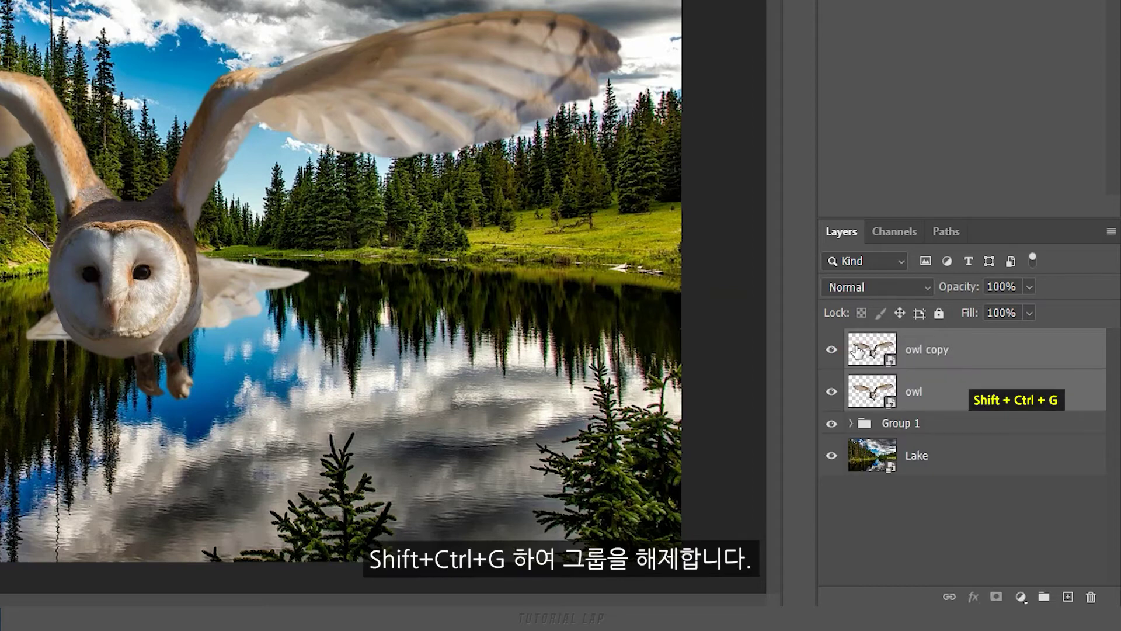
click(946, 430)
key(shift+ctrl+g)
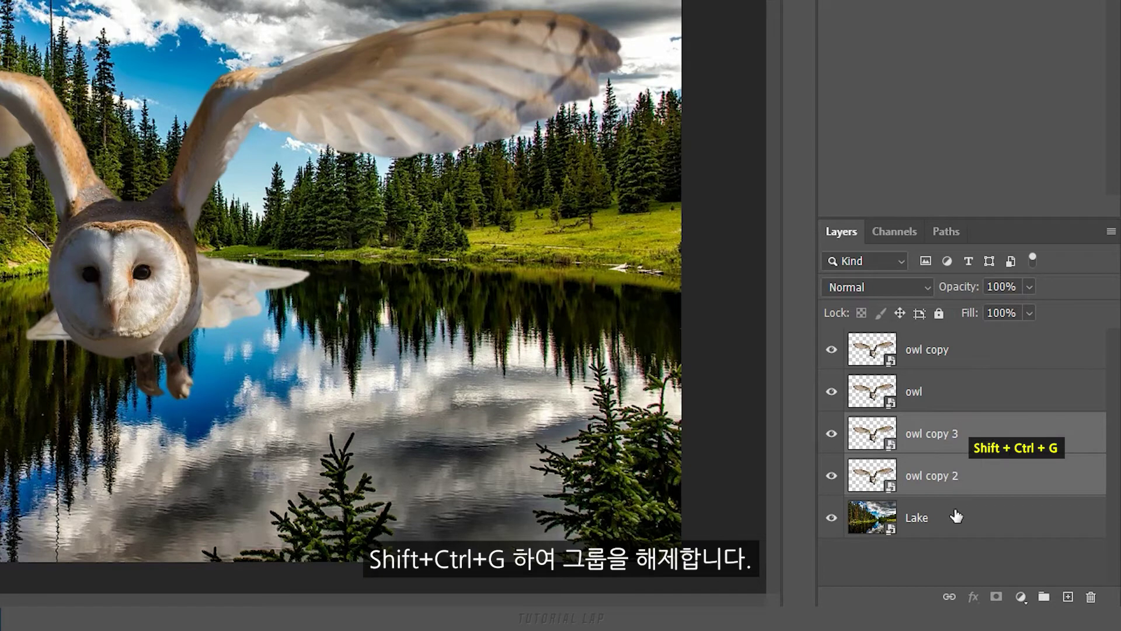
click(944, 549)
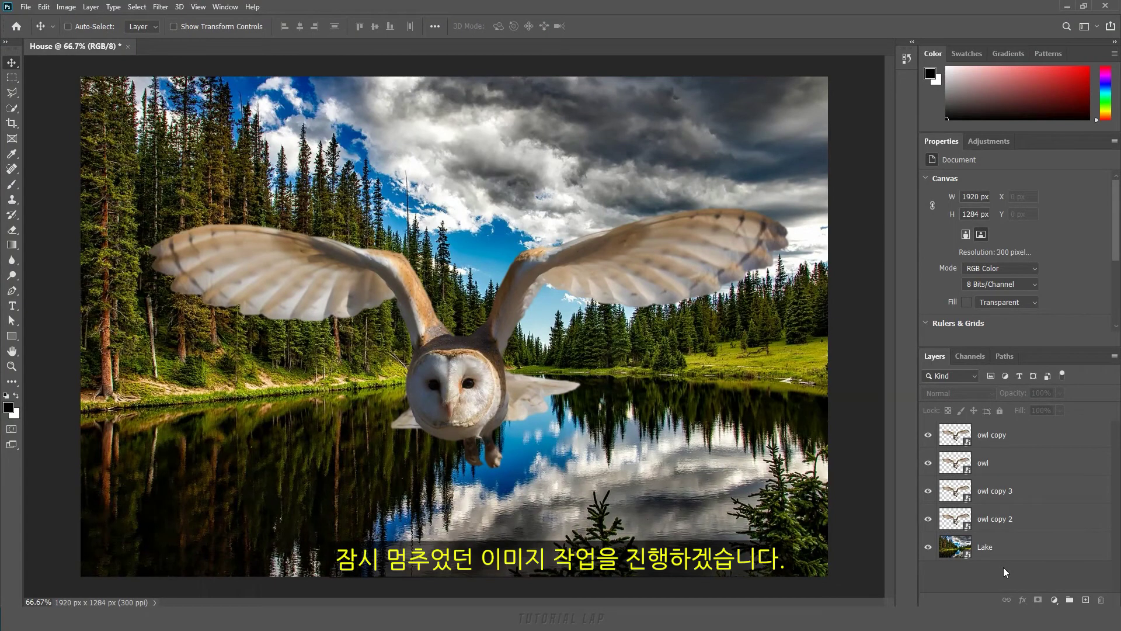
Step: Delete owl copy 2 and owl copy 3, then shrink the owl and move it over the lake's right side
click(1035, 524)
shift+click(1037, 493)
drag(1053, 521, 1101, 600)
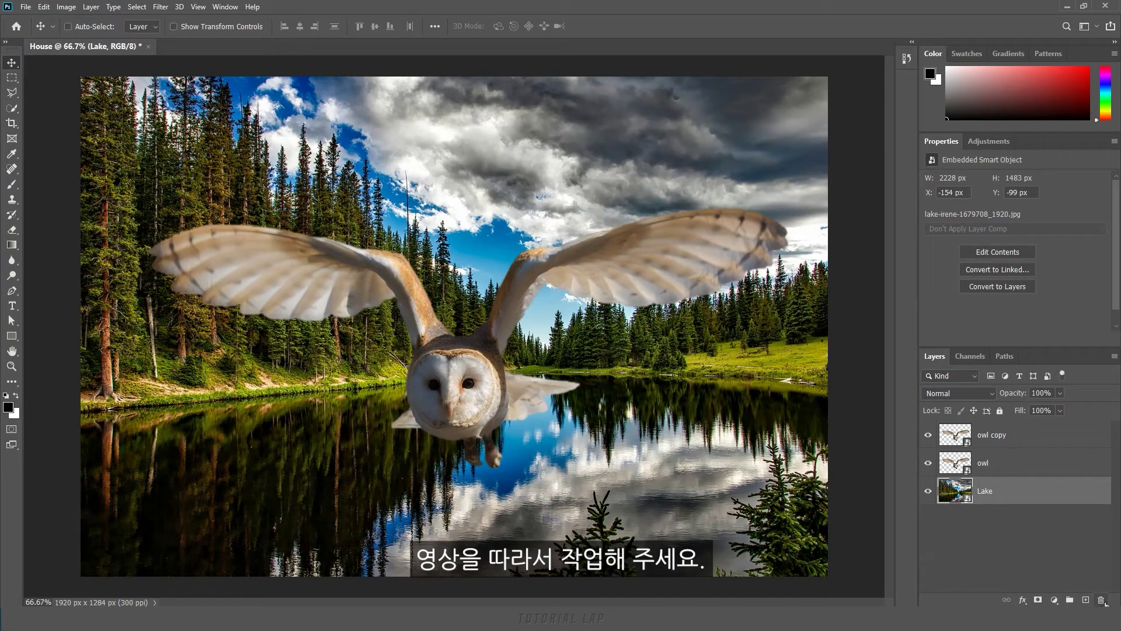
click(1018, 470)
key(ctrl+t)
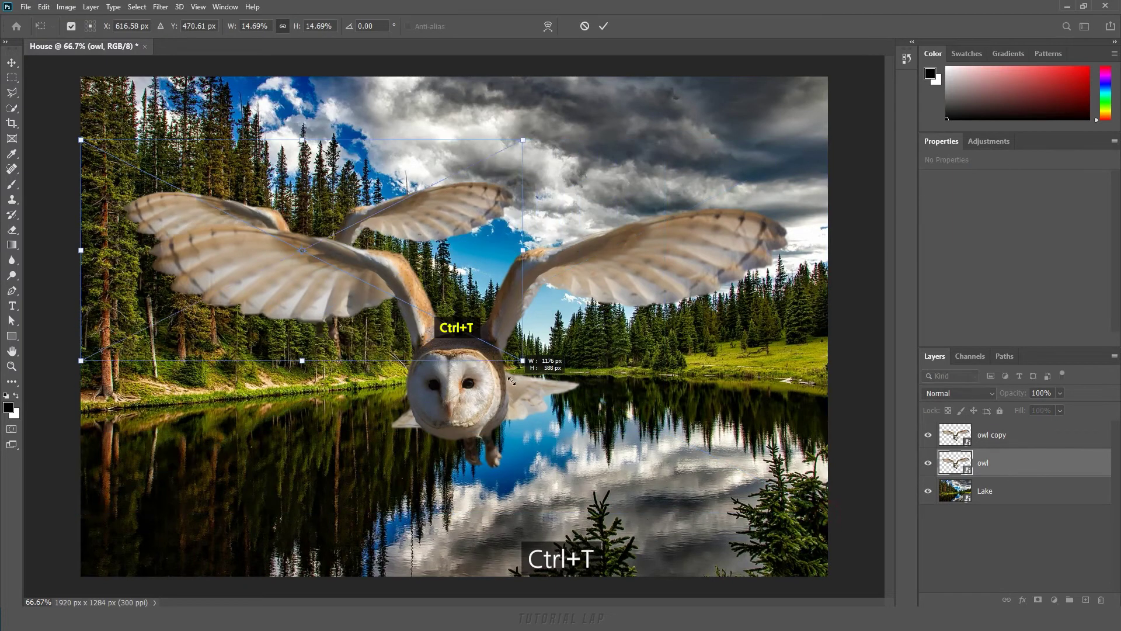
drag(828, 514, 261, 229)
drag(176, 205, 621, 361)
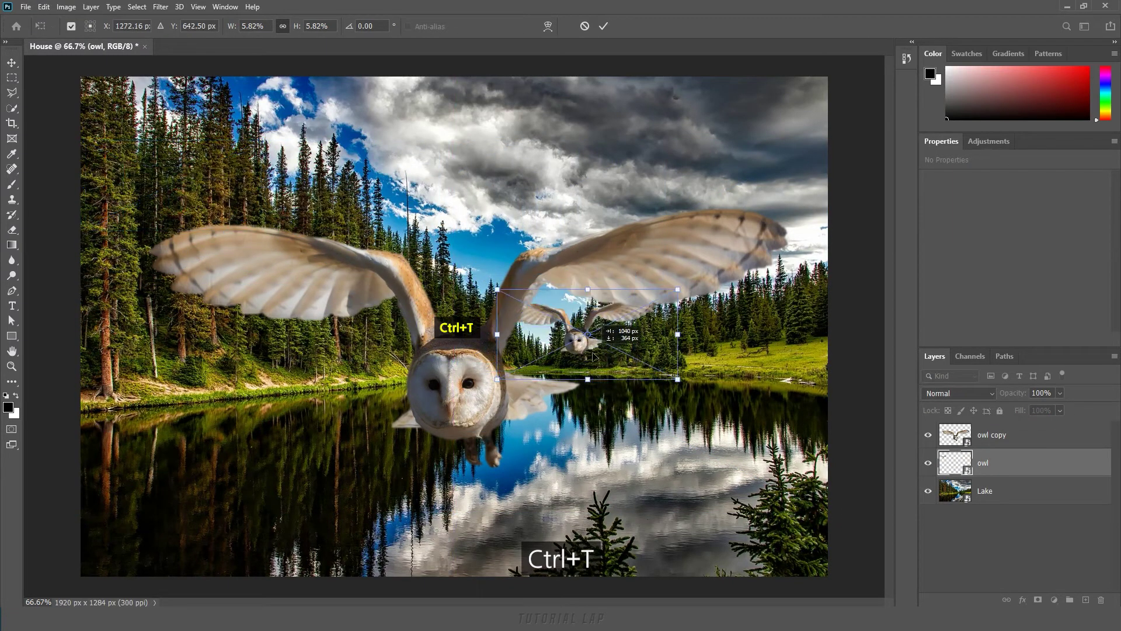
click(604, 26)
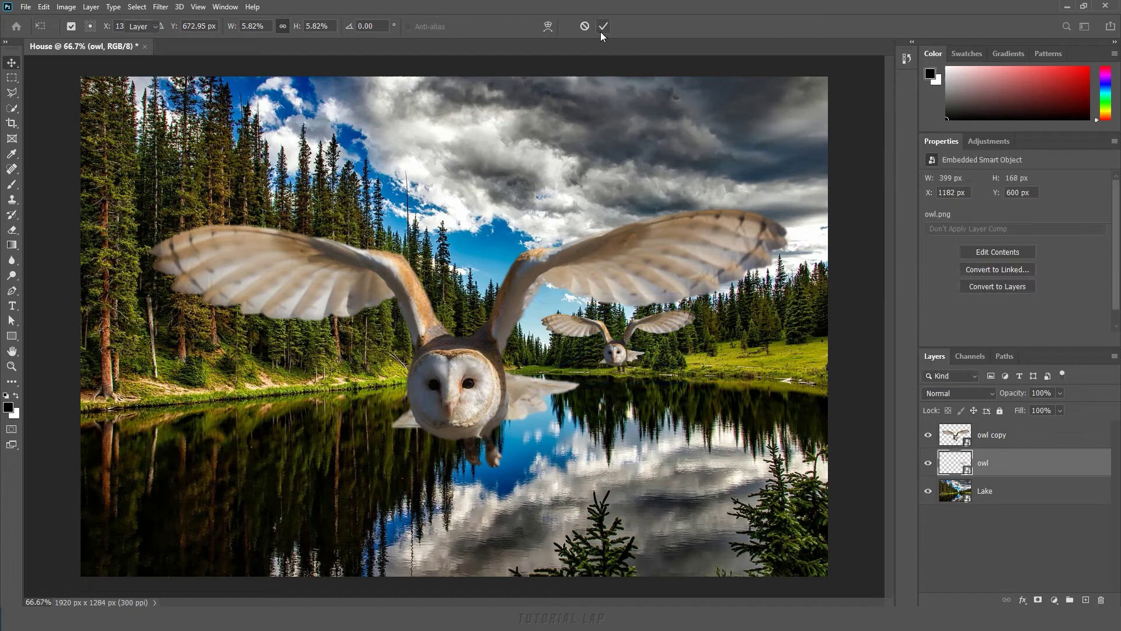
Step: Shrink owl copy into a small bird and nudge it slightly right
click(1030, 439)
key(ctrl+t)
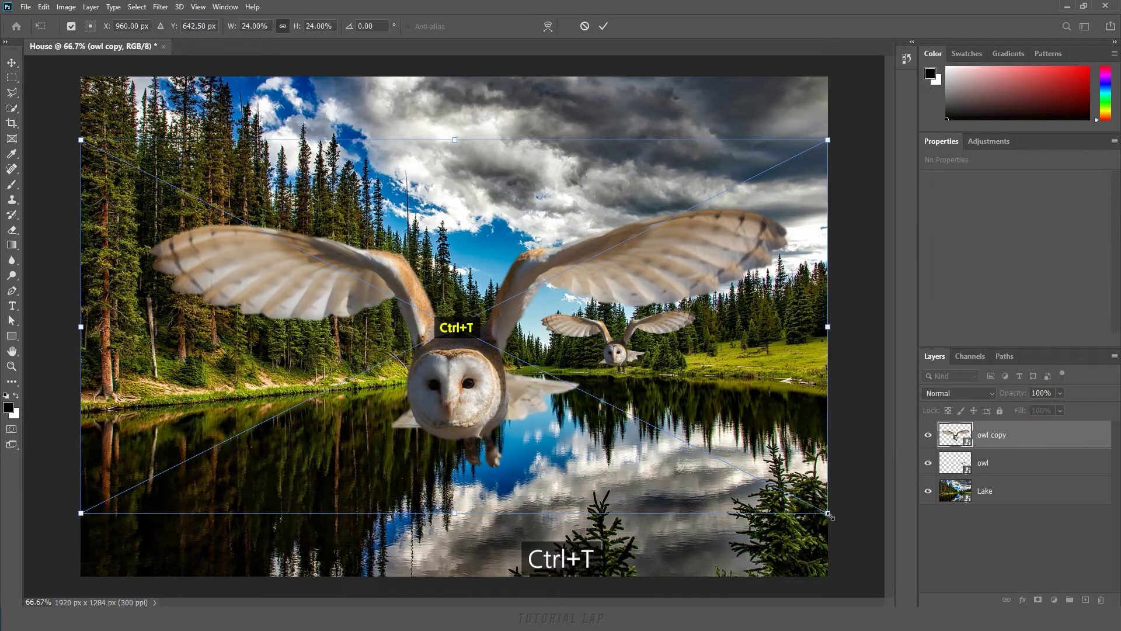
drag(829, 515, 592, 428)
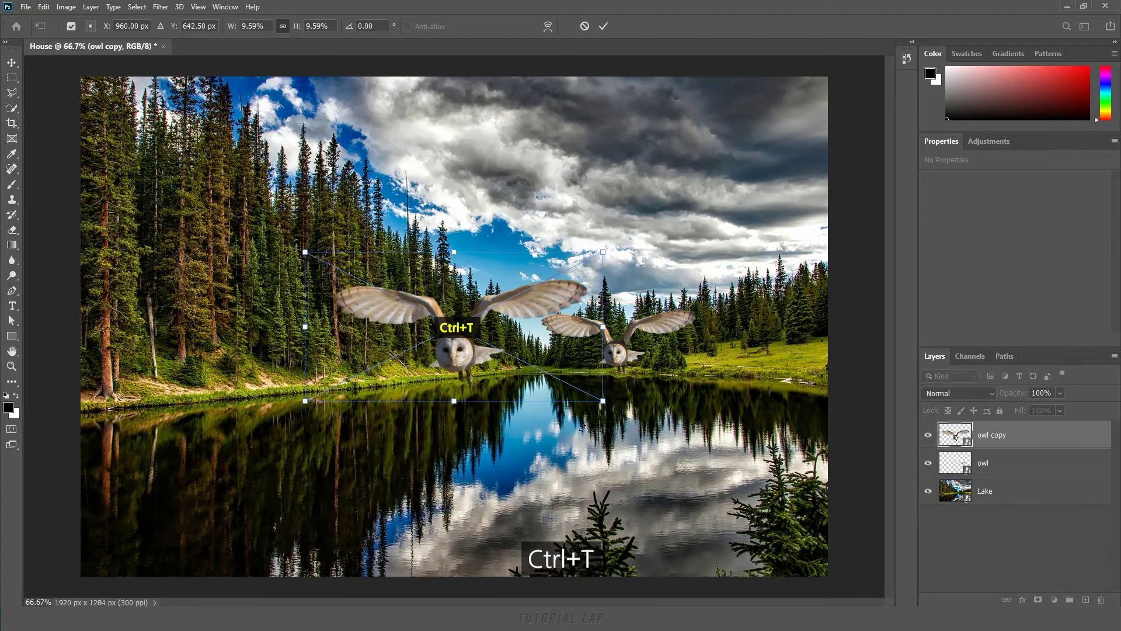
drag(466, 365, 476, 365)
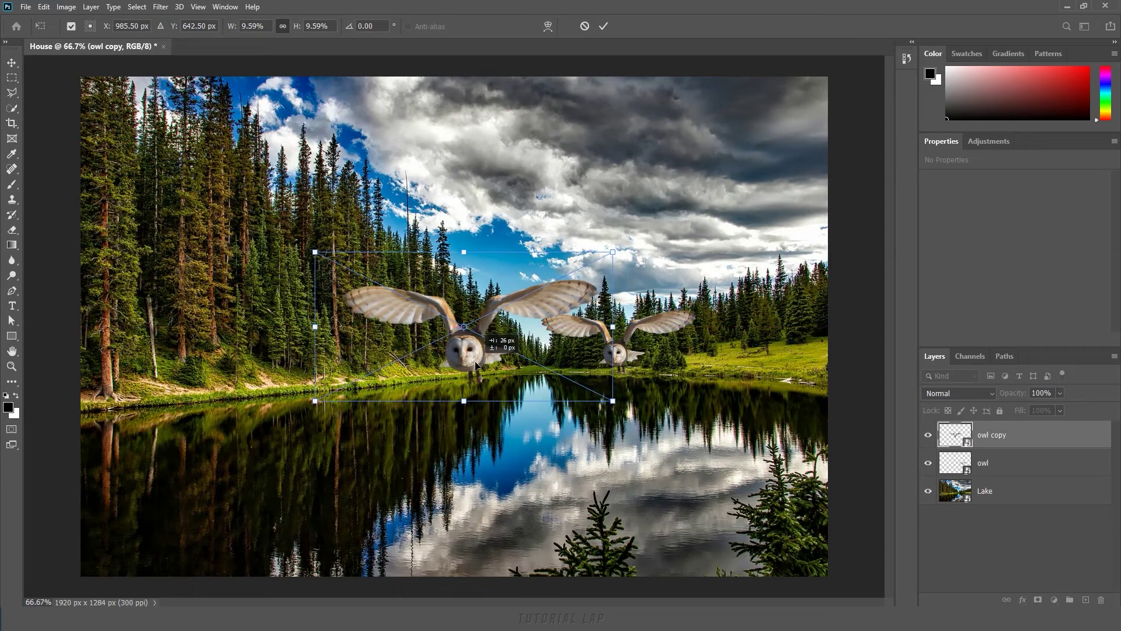
click(604, 26)
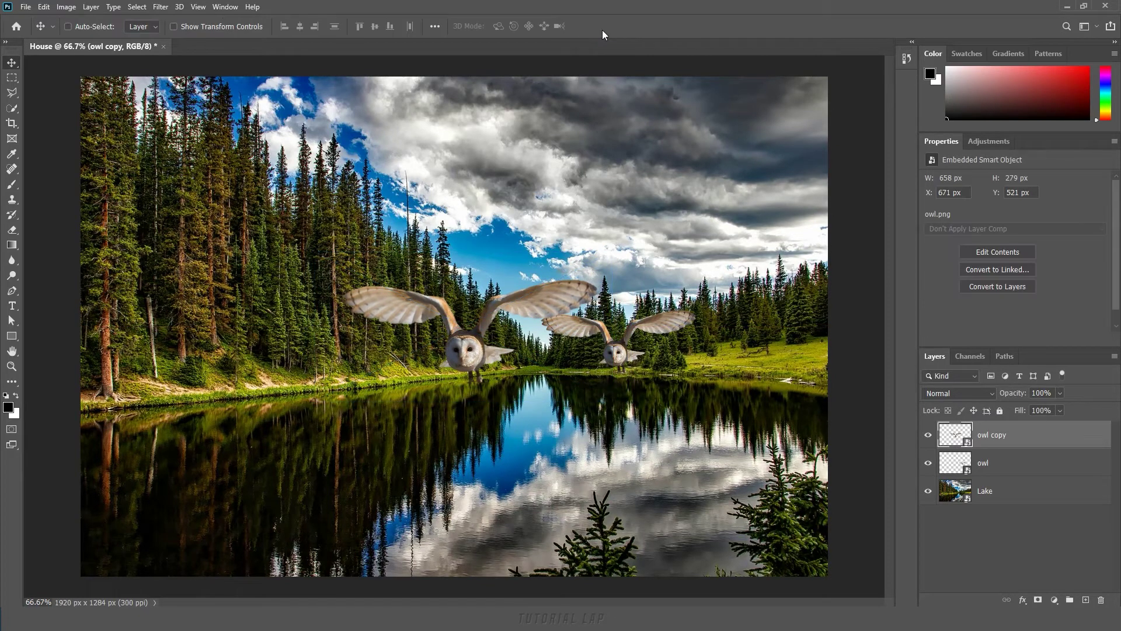
Step: Place the House photo over the scene and shift the Lake layer left behind the windows
drag(505, 316, 294, 312)
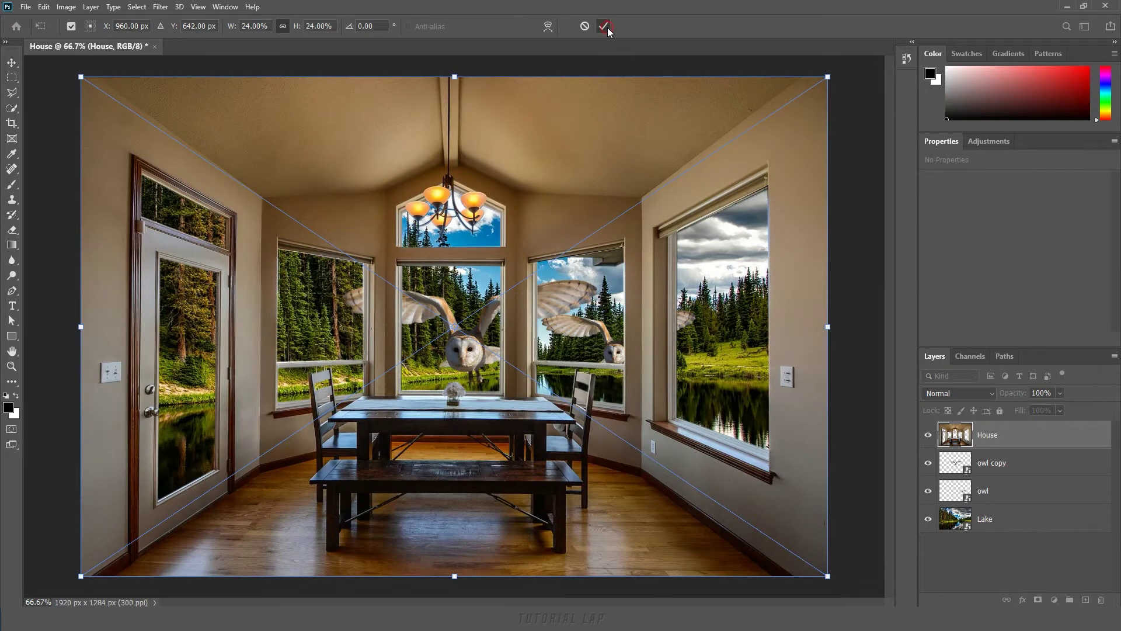
click(606, 26)
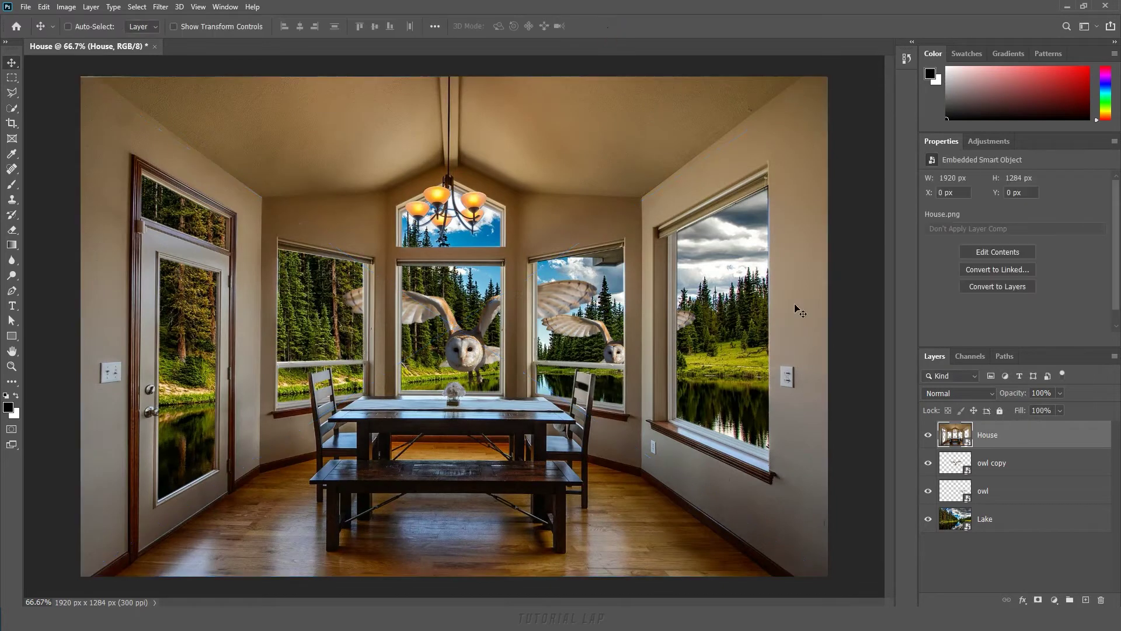
click(1021, 524)
drag(496, 369, 412, 368)
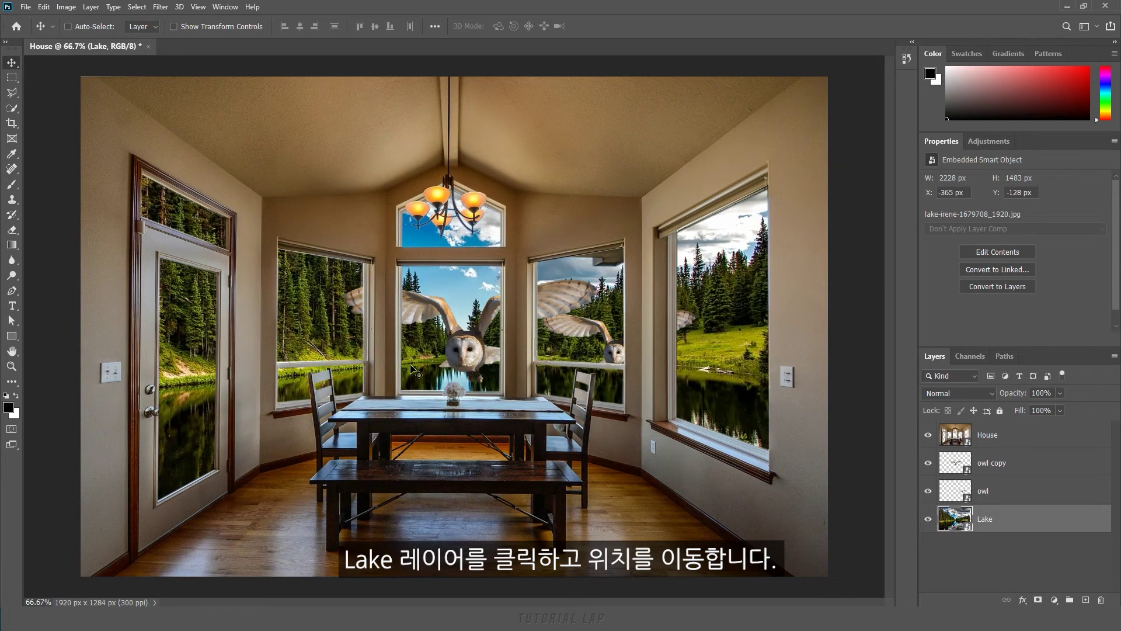
Step: Move the owls into the right and centre windows, then drag in the Model photo
click(1030, 496)
drag(613, 350, 572, 334)
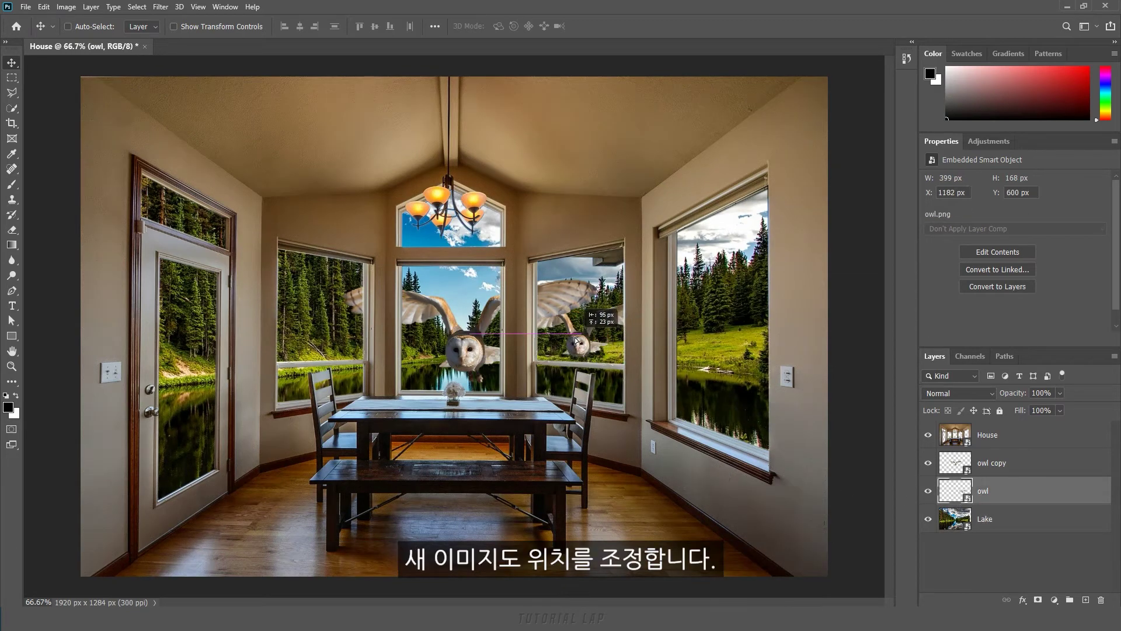
click(1023, 474)
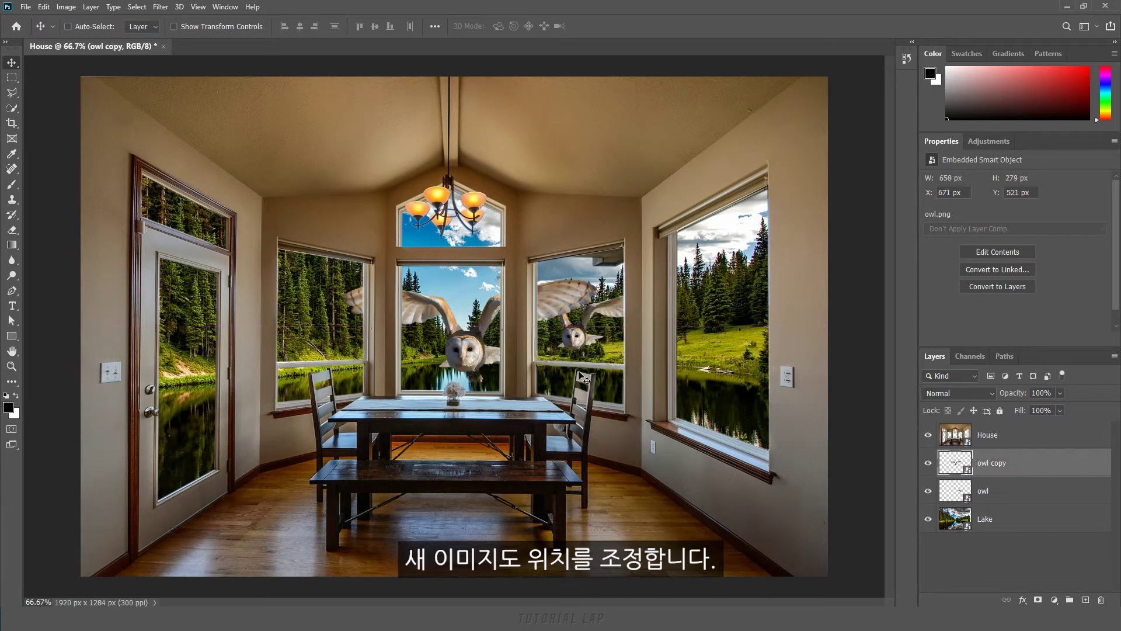
drag(477, 361, 461, 354)
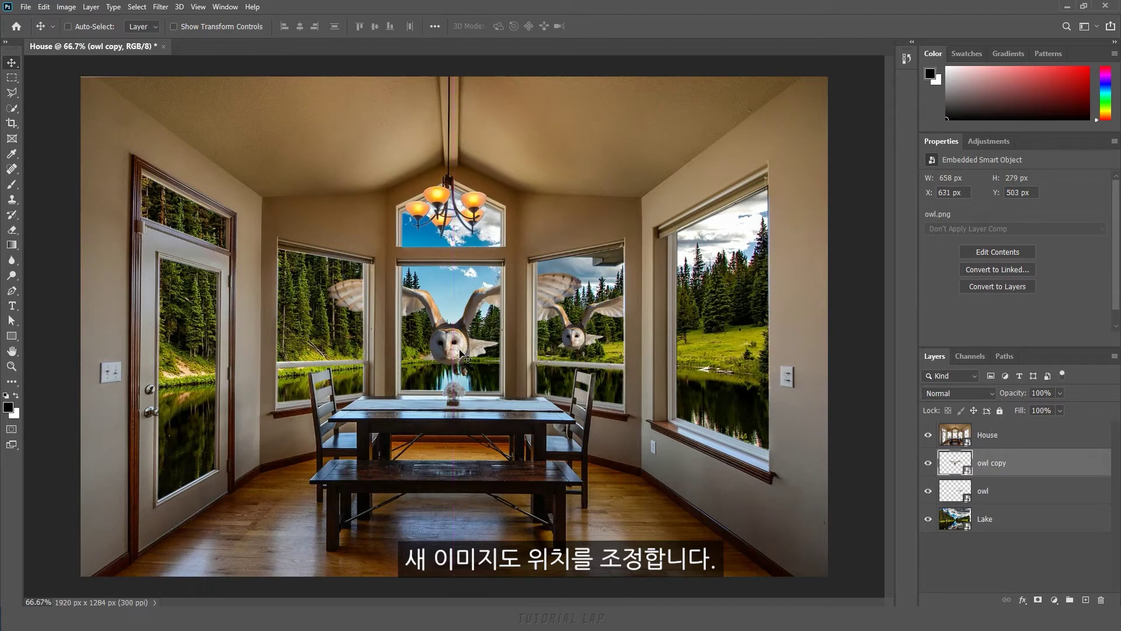
drag(671, 274, 268, 362)
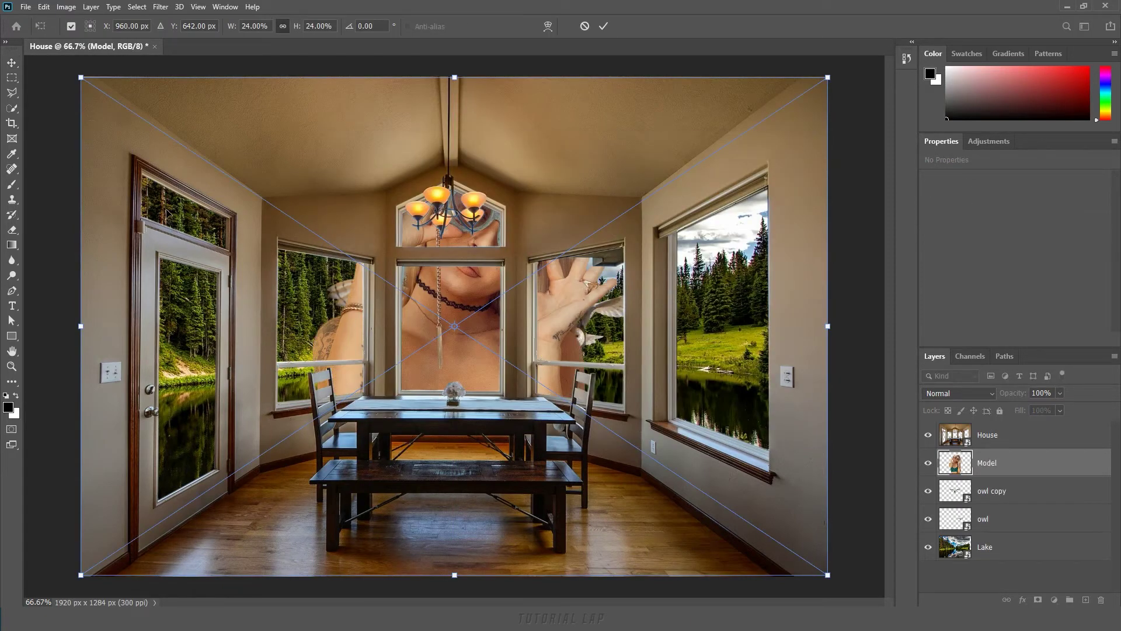
Step: Place the Model photo above House, shrinking the woman and moving her to the room's left
key(Return)
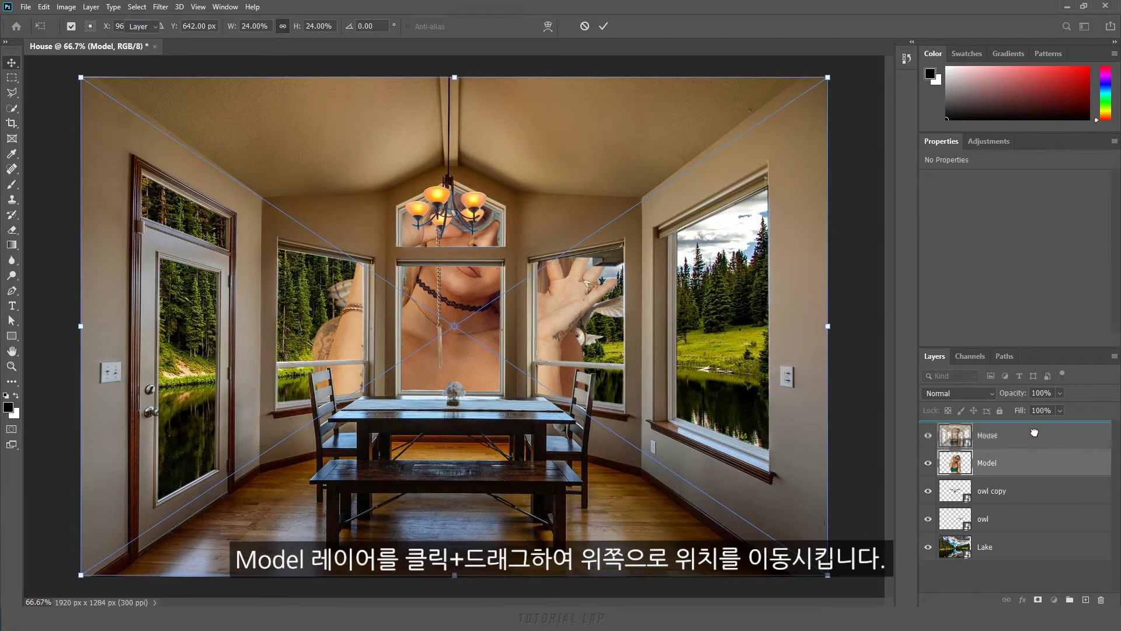
drag(993, 463, 993, 431)
key(ctrl+t)
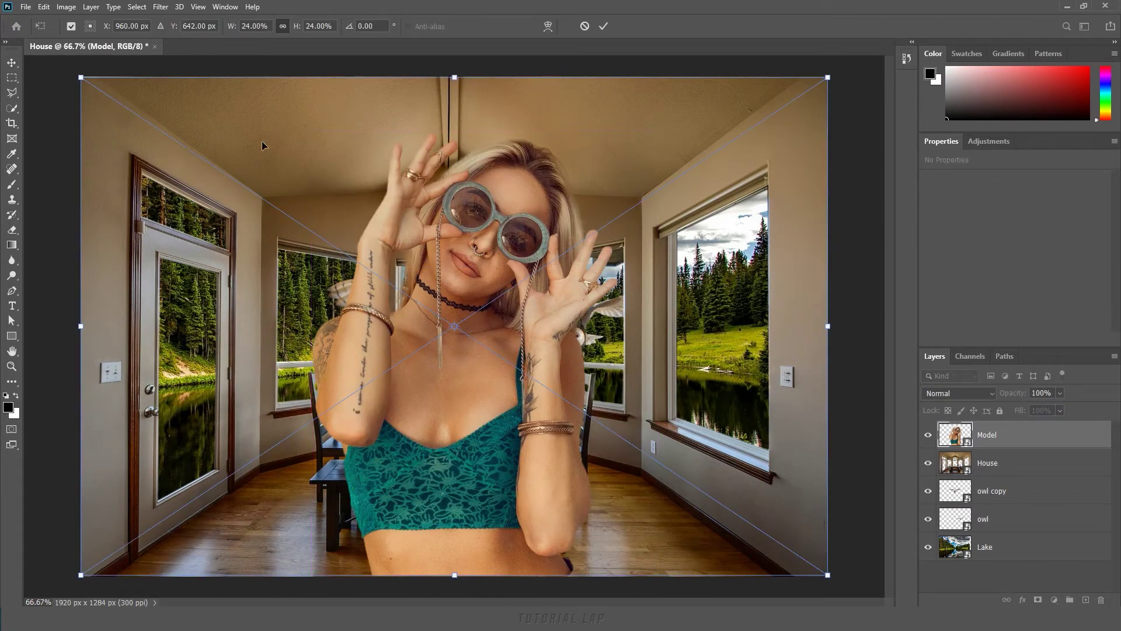
drag(83, 78, 265, 200)
drag(505, 477, 283, 482)
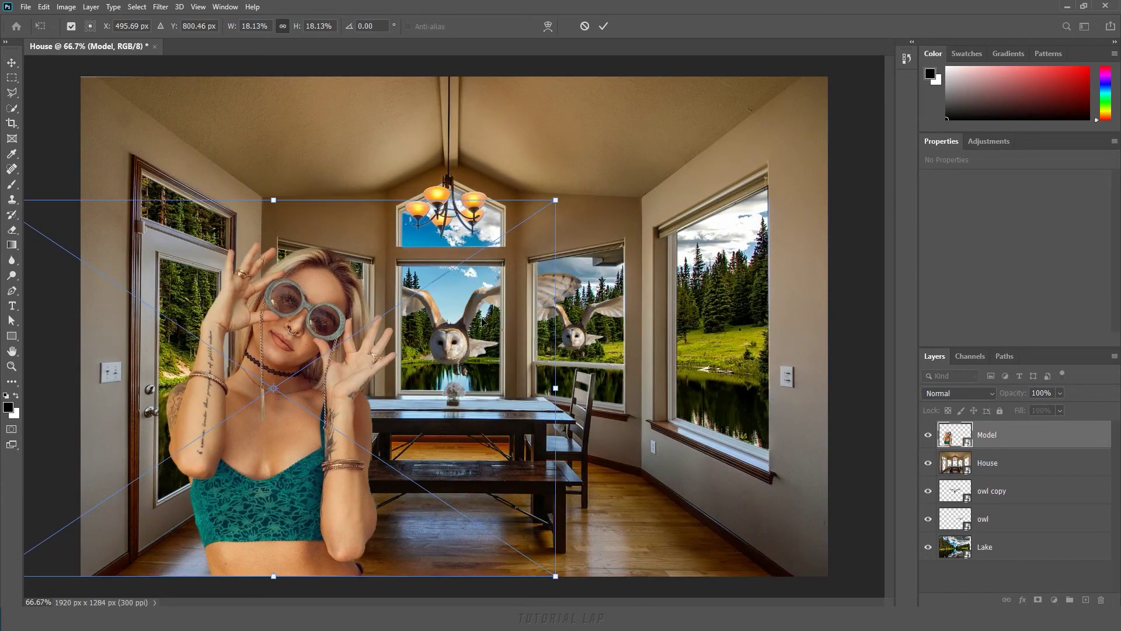
drag(554, 199, 559, 191)
click(603, 26)
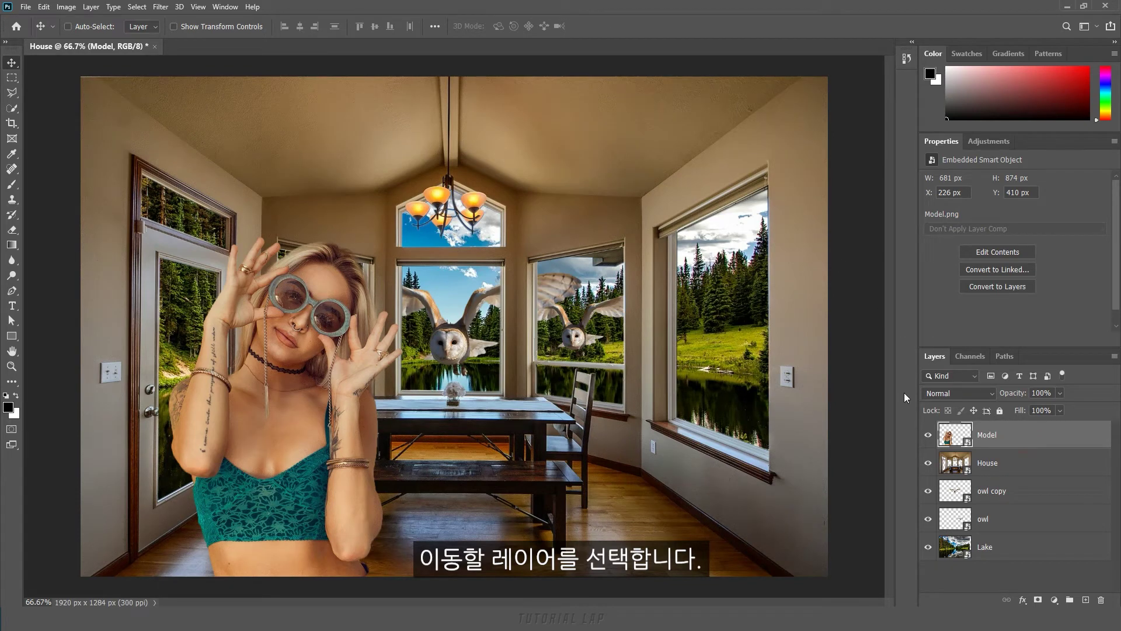
click(91, 7)
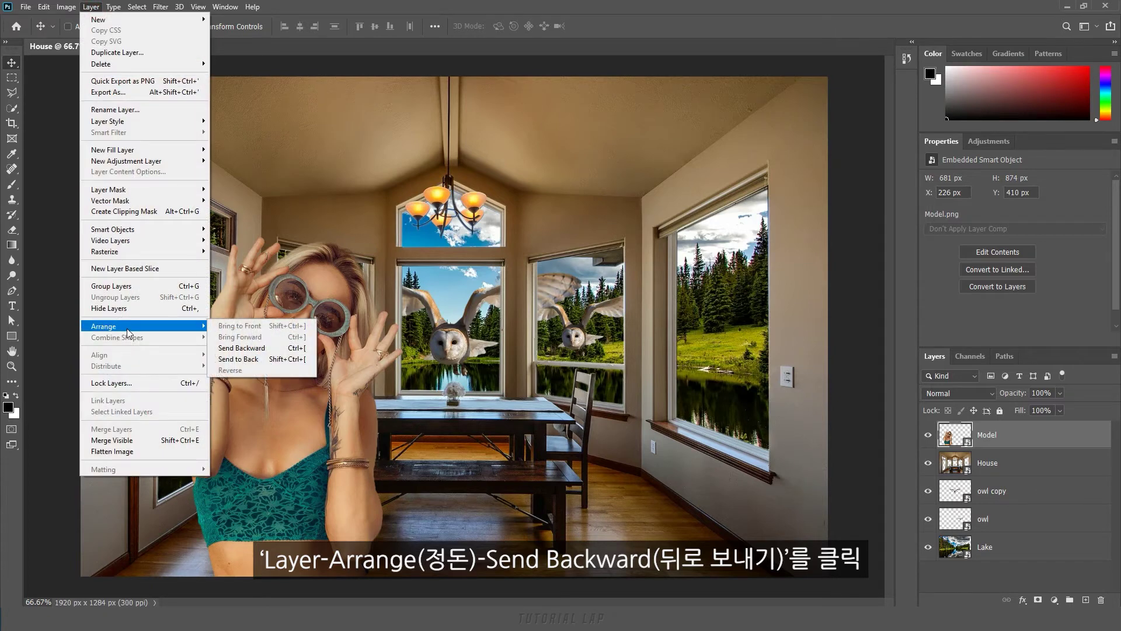
mouse_move(145, 326)
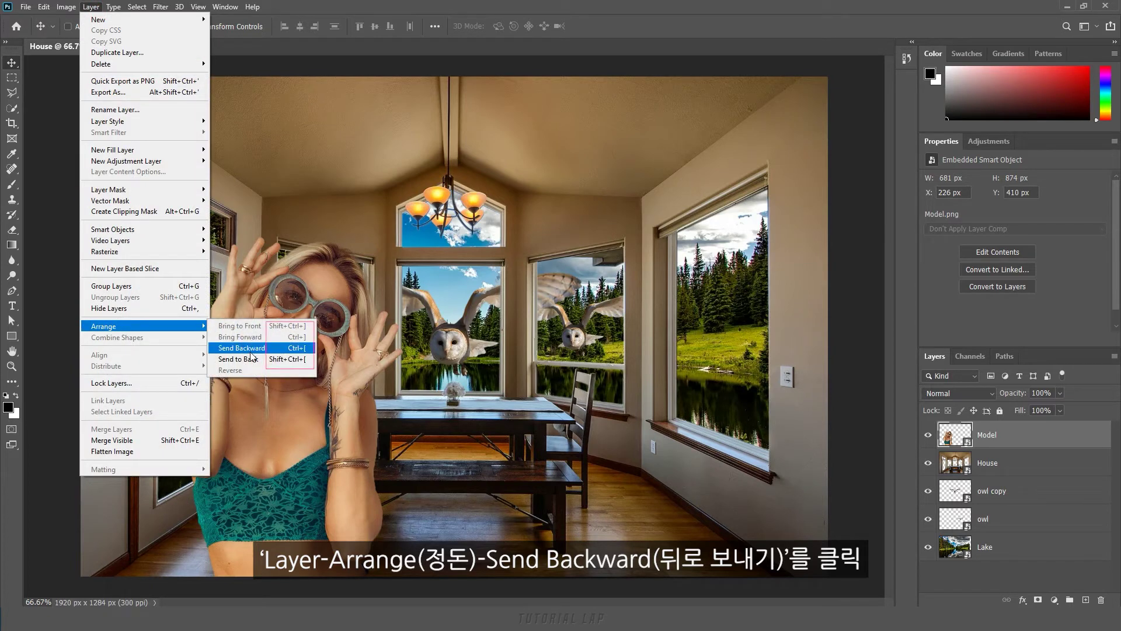
Step: Send the Model layer backward twice, then to the very bottom beneath Lake
click(242, 348)
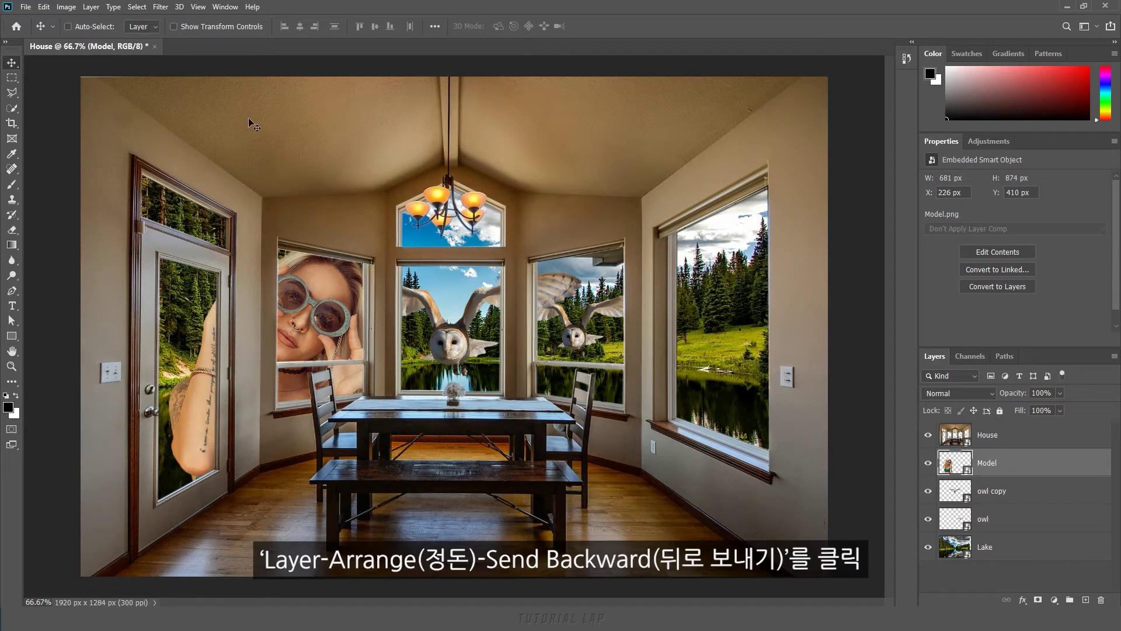
click(91, 7)
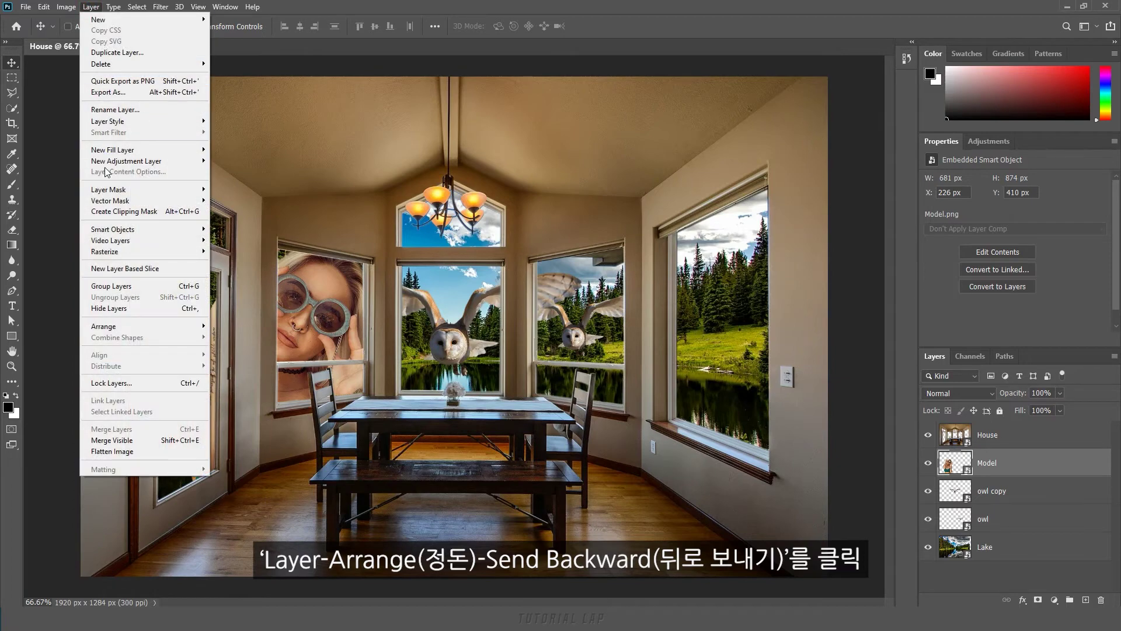
mouse_move(142, 326)
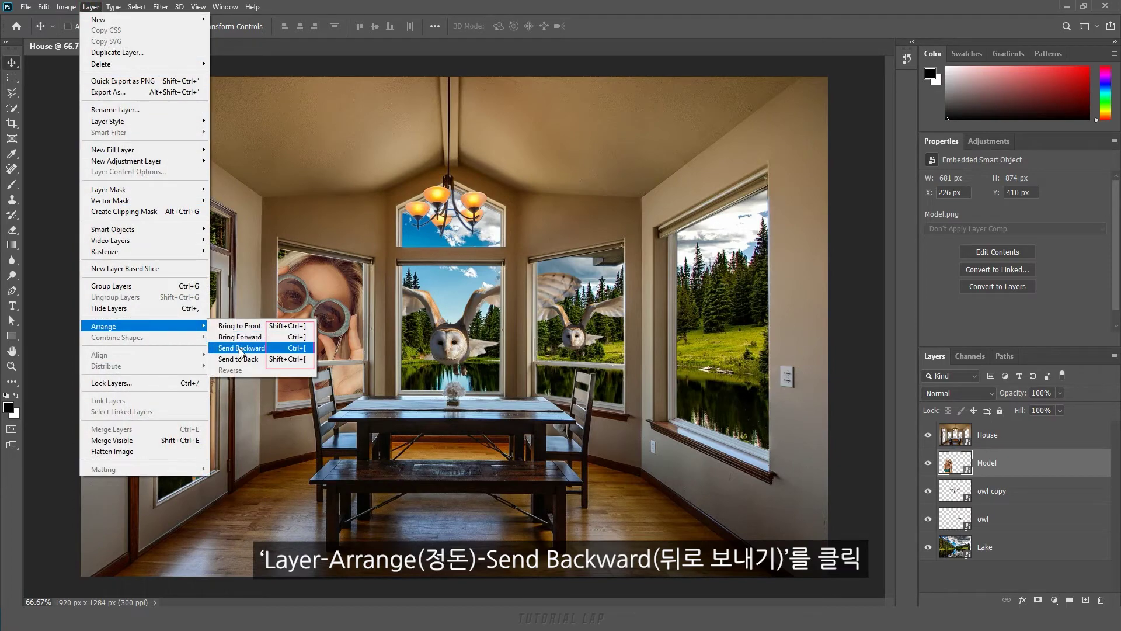
click(240, 349)
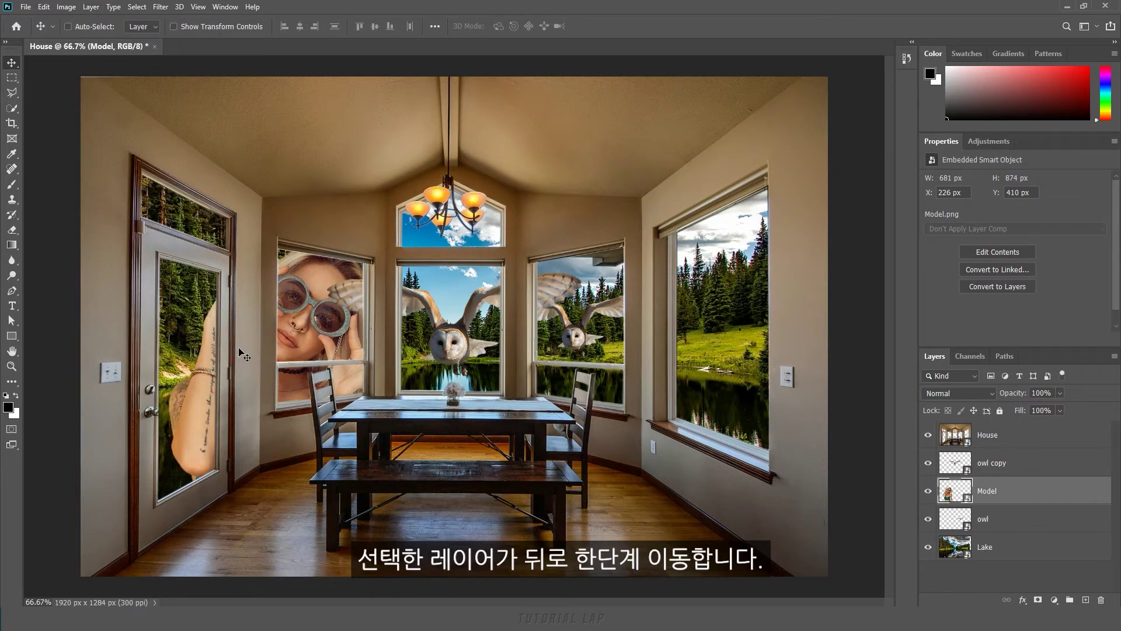
click(90, 7)
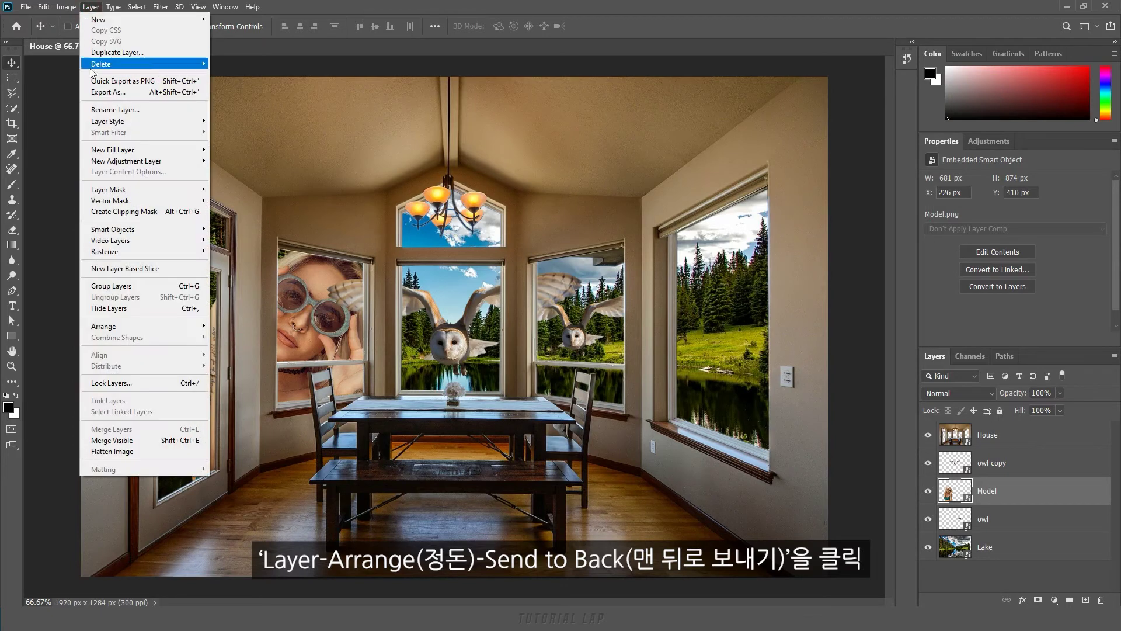
mouse_move(141, 326)
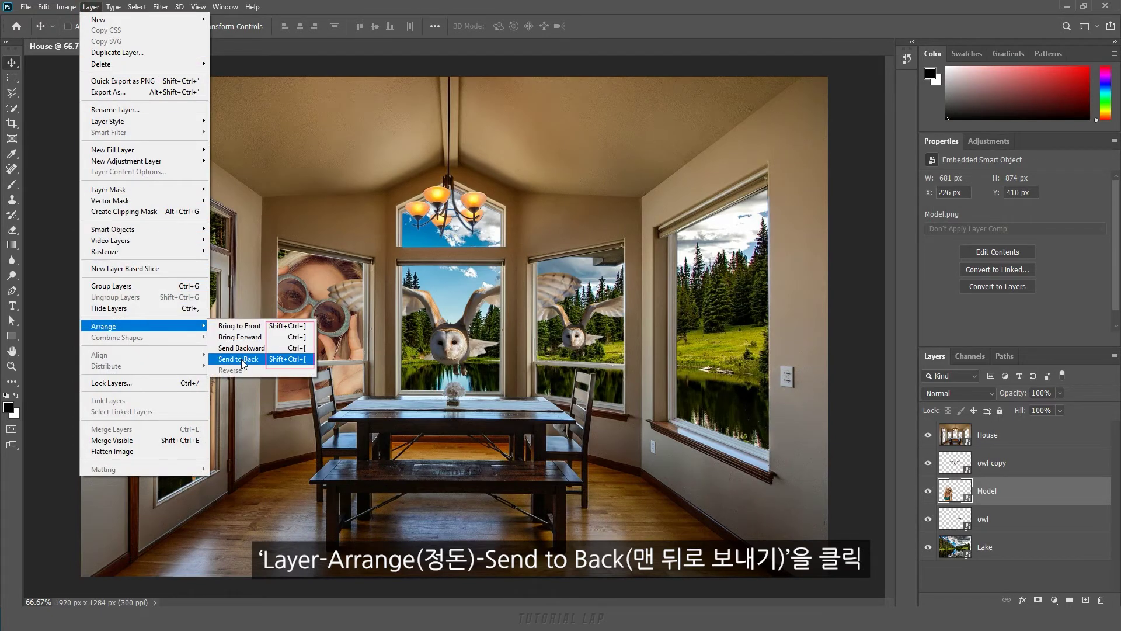
click(242, 363)
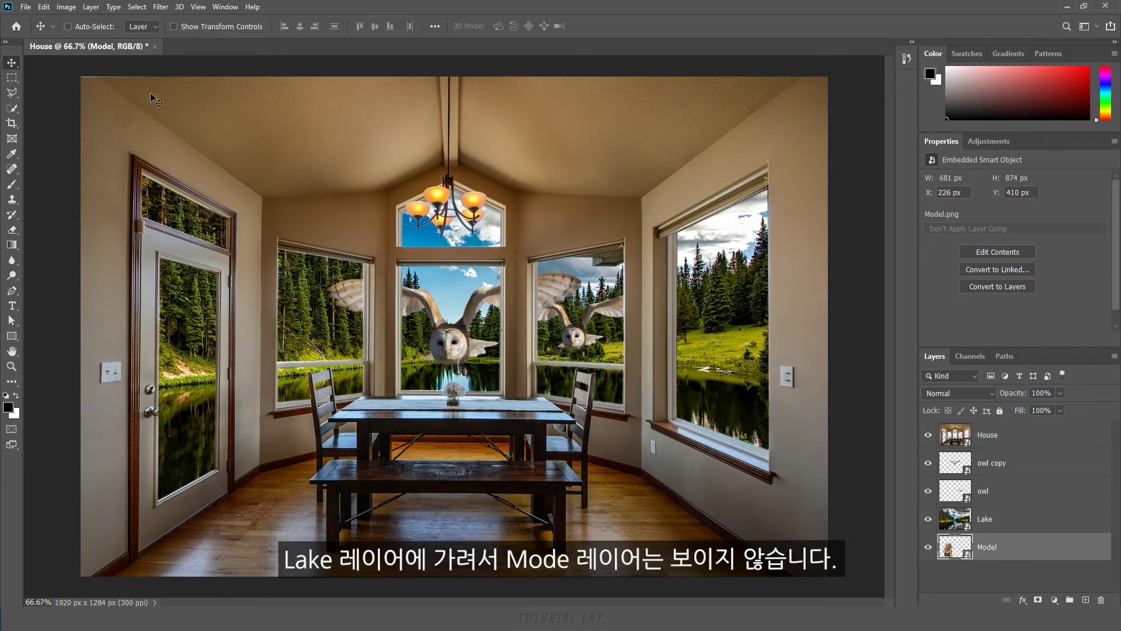
click(99, 8)
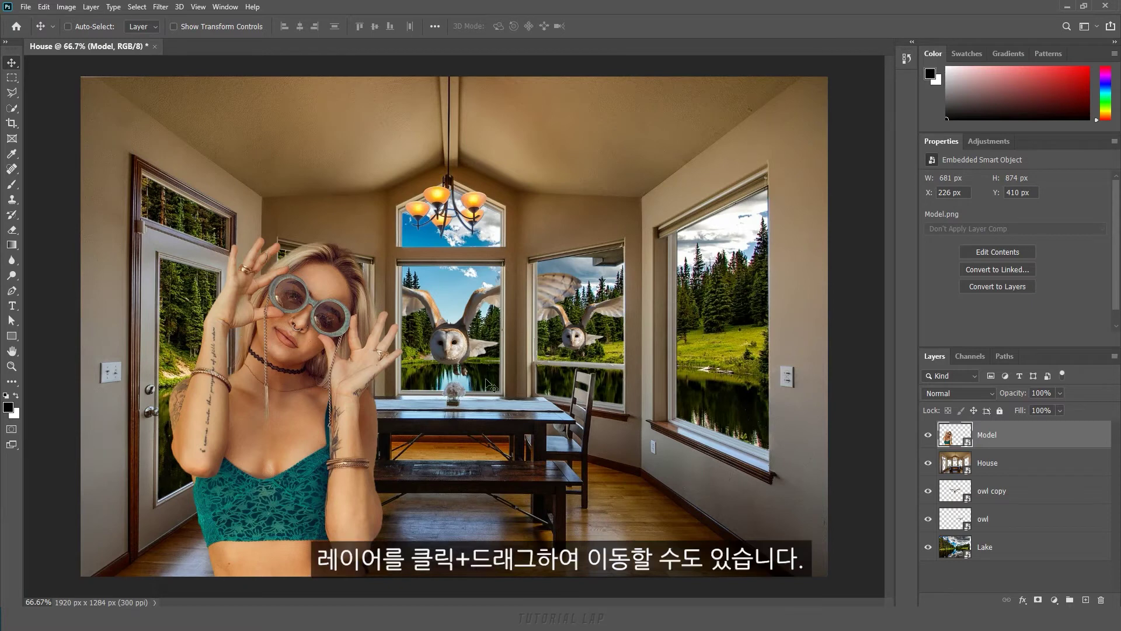
Step: Drag the Model layer below House, then below owl copy, then back to the top
click(1028, 440)
drag(1028, 439, 1032, 478)
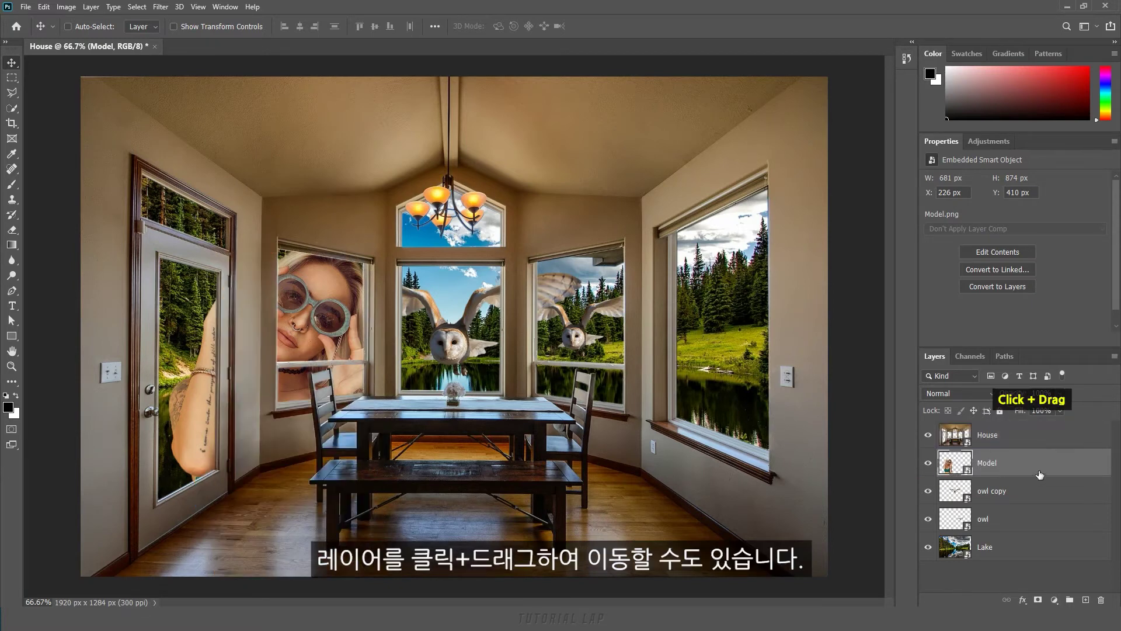
drag(1042, 471, 1049, 530)
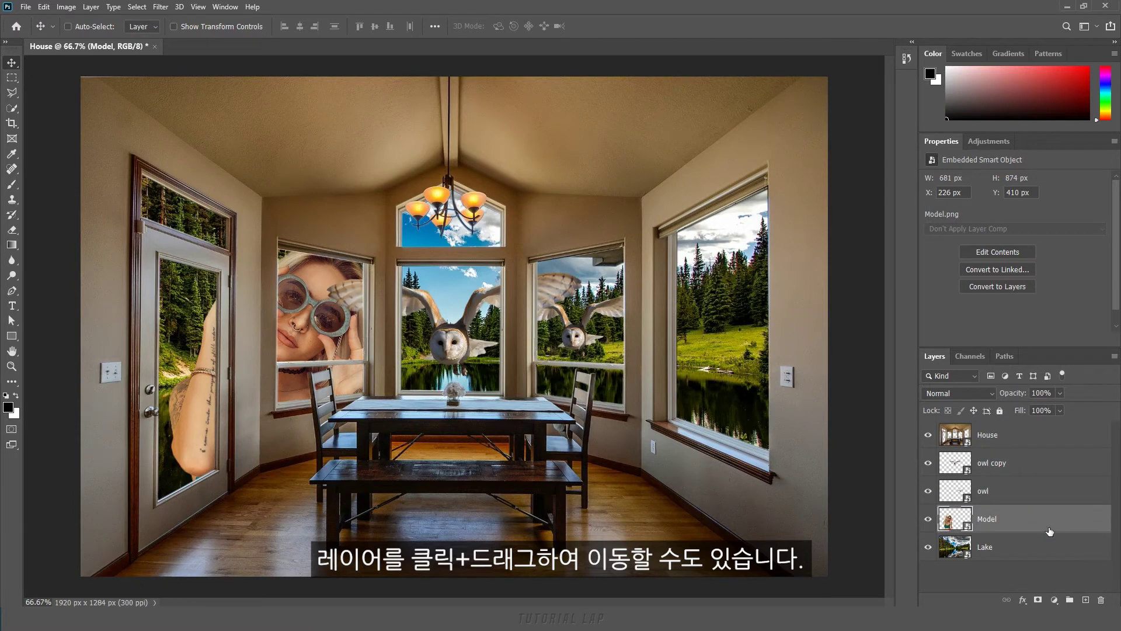
mouse_move(1049, 531)
mouse_down()
mouse_move(1048, 555)
mouse_move(1057, 432)
mouse_up()
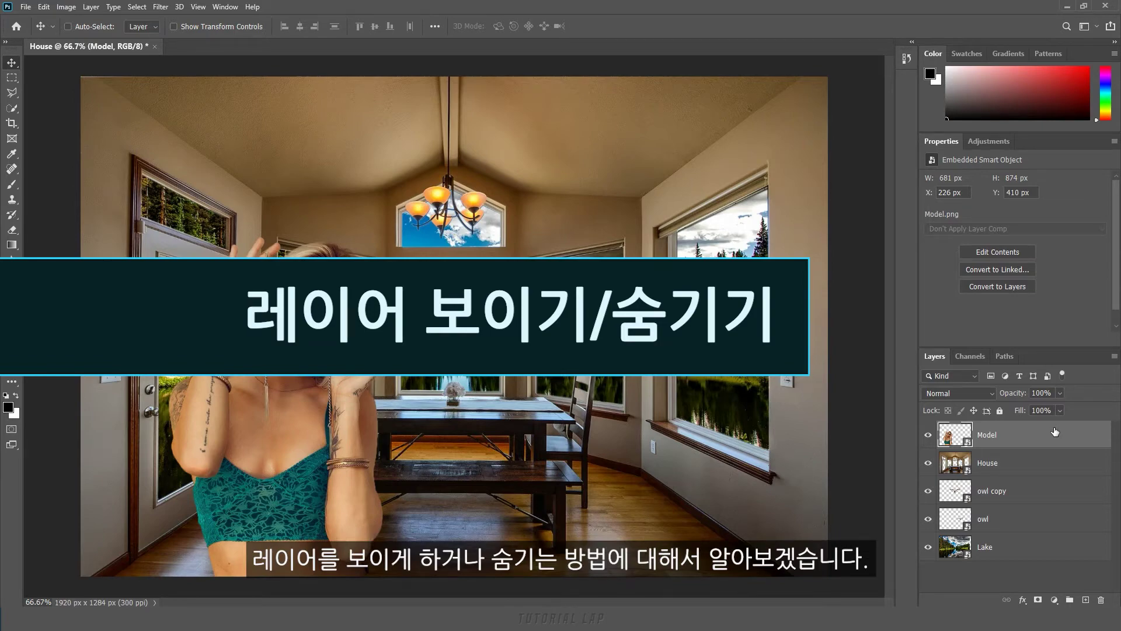
click(929, 438)
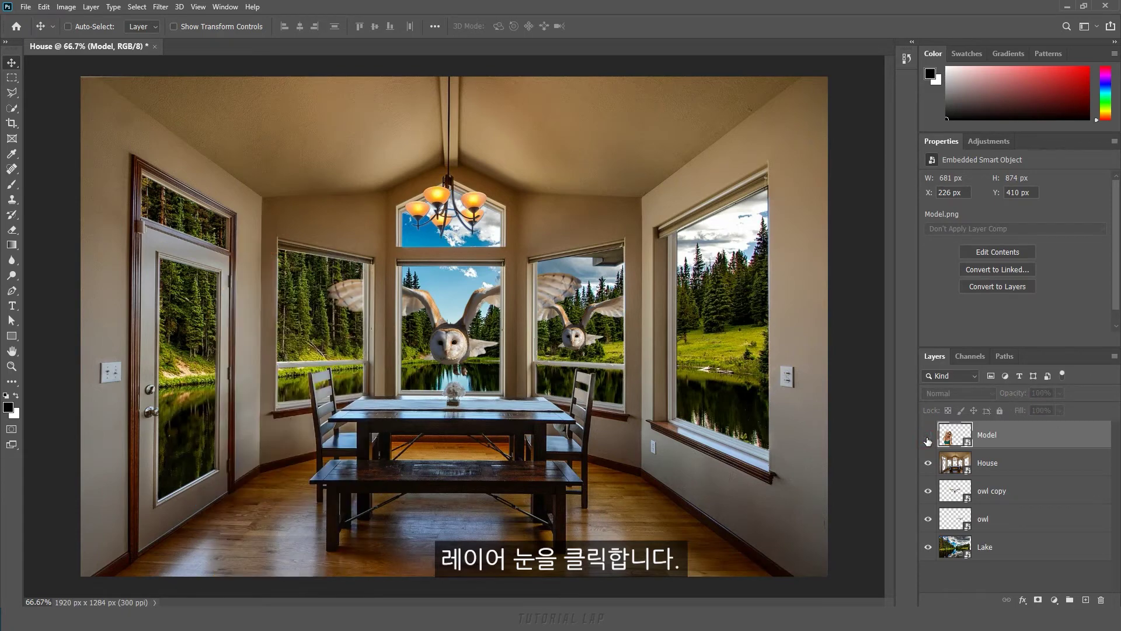
click(928, 437)
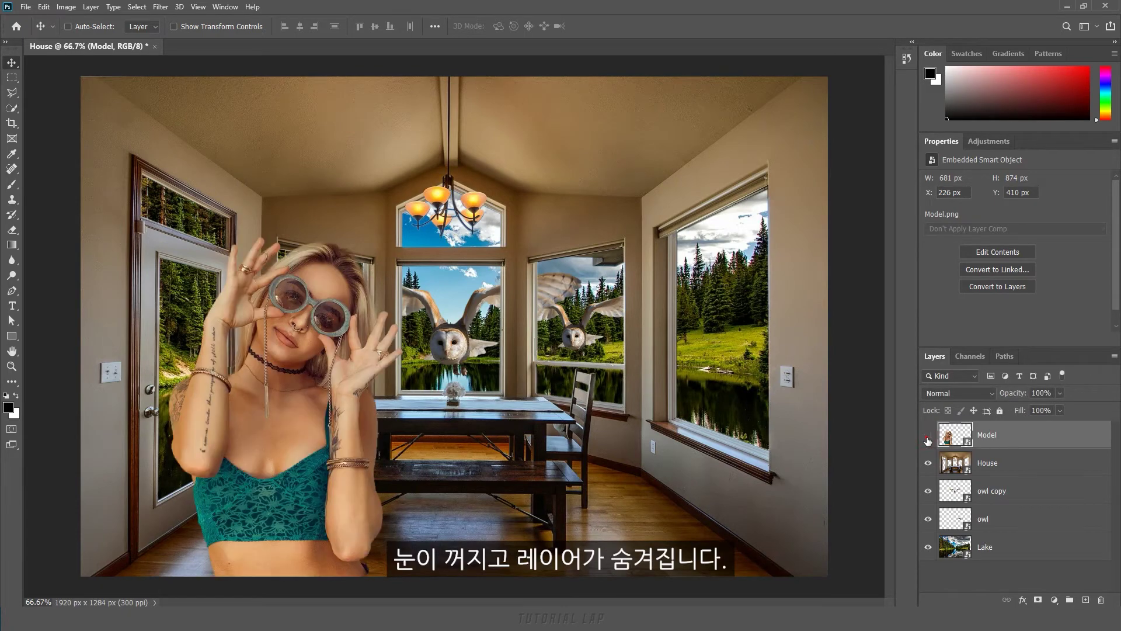
click(928, 438)
click(928, 465)
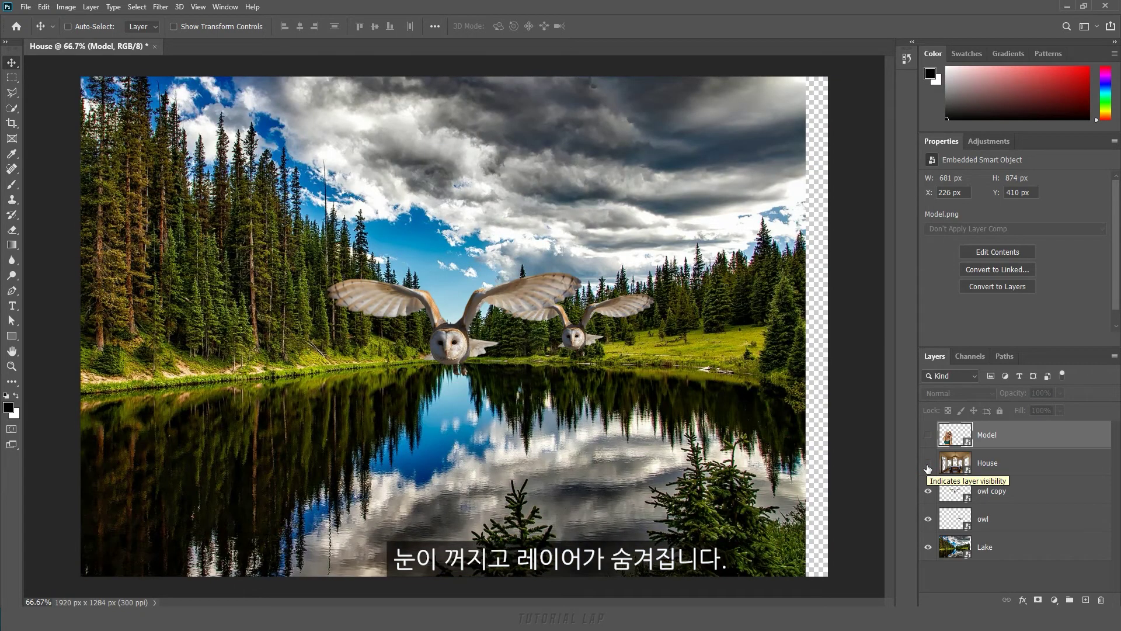
click(928, 493)
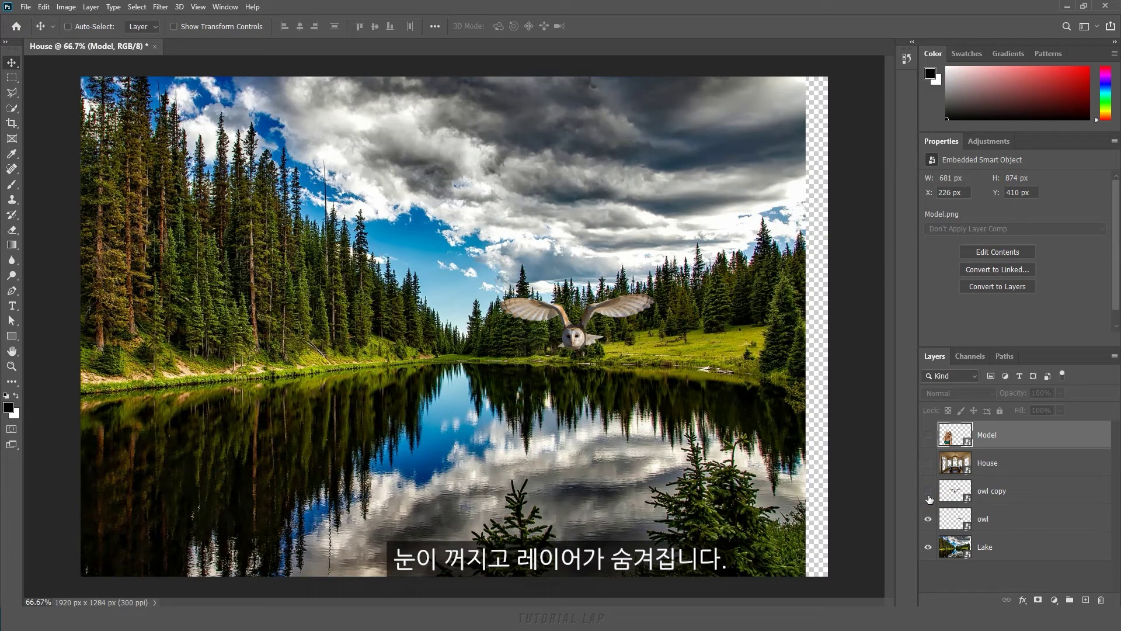
click(929, 520)
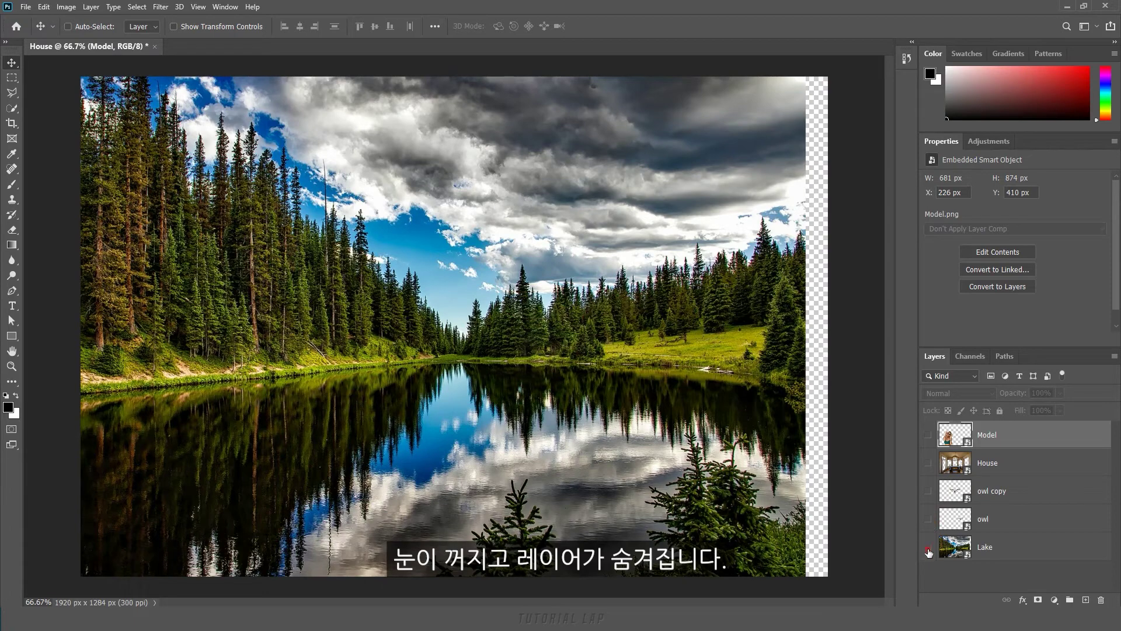
click(928, 548)
drag(929, 552, 931, 438)
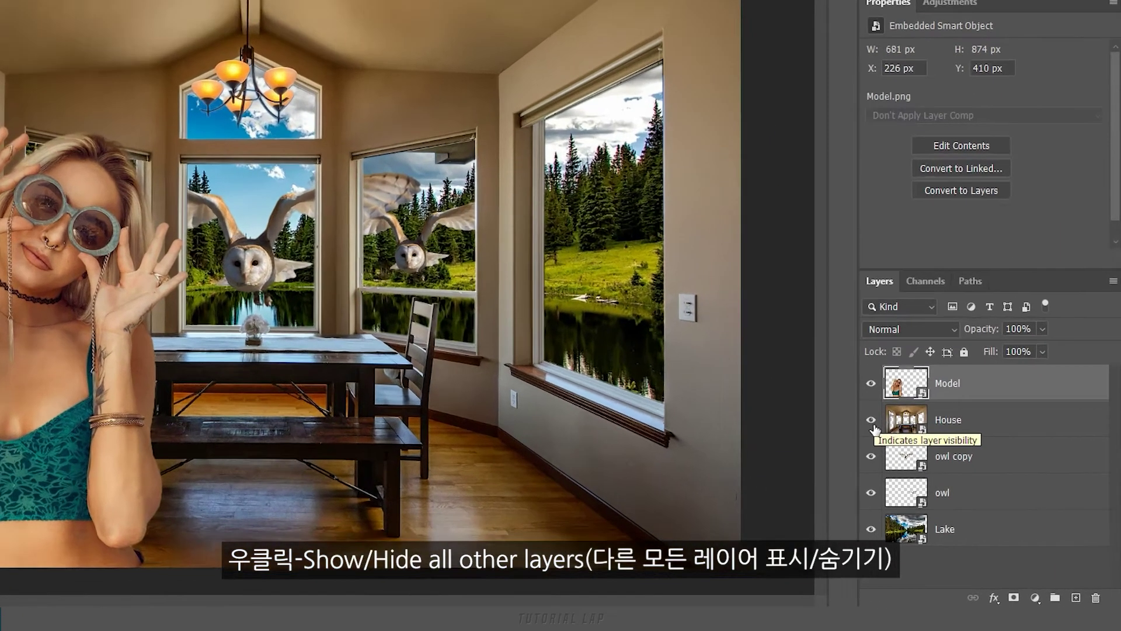
right_click(930, 464)
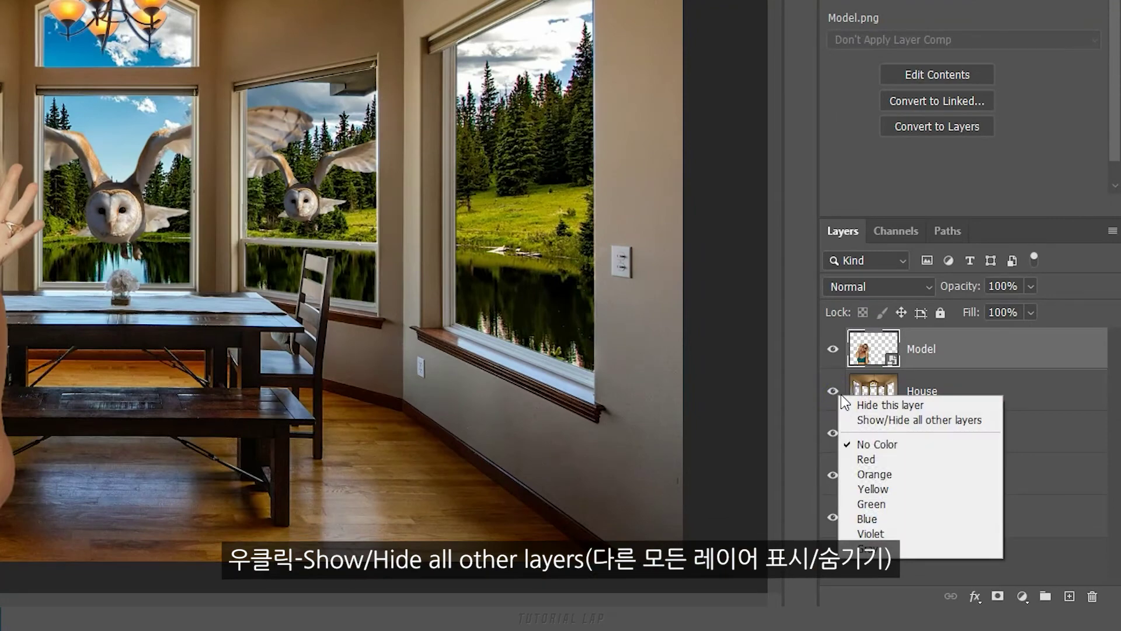
click(850, 420)
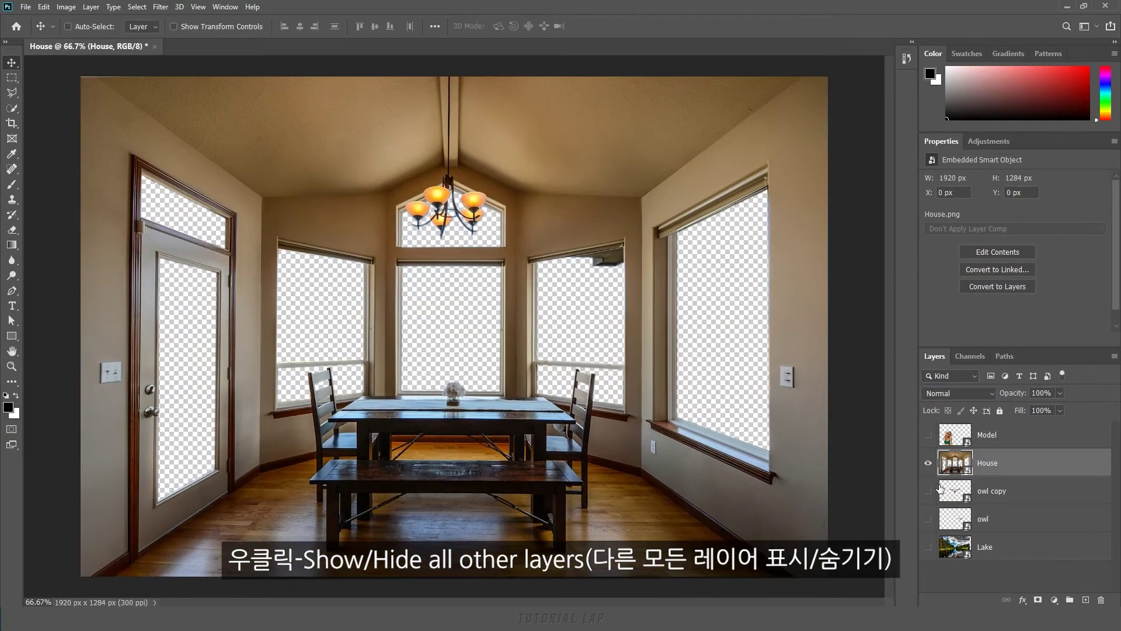
right_click(930, 471)
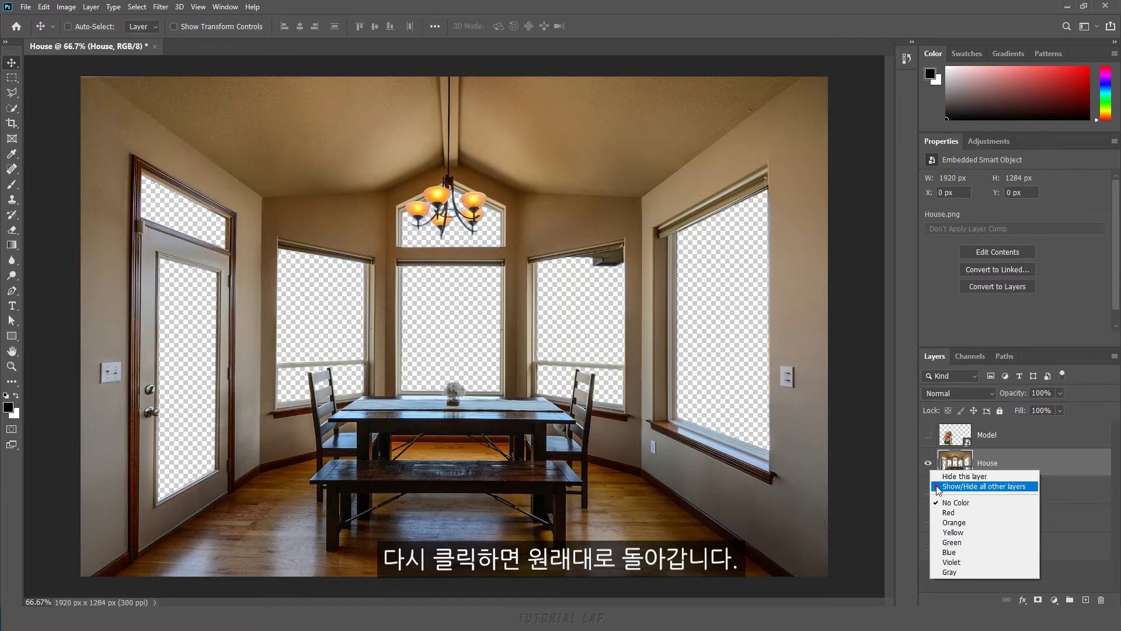
click(984, 486)
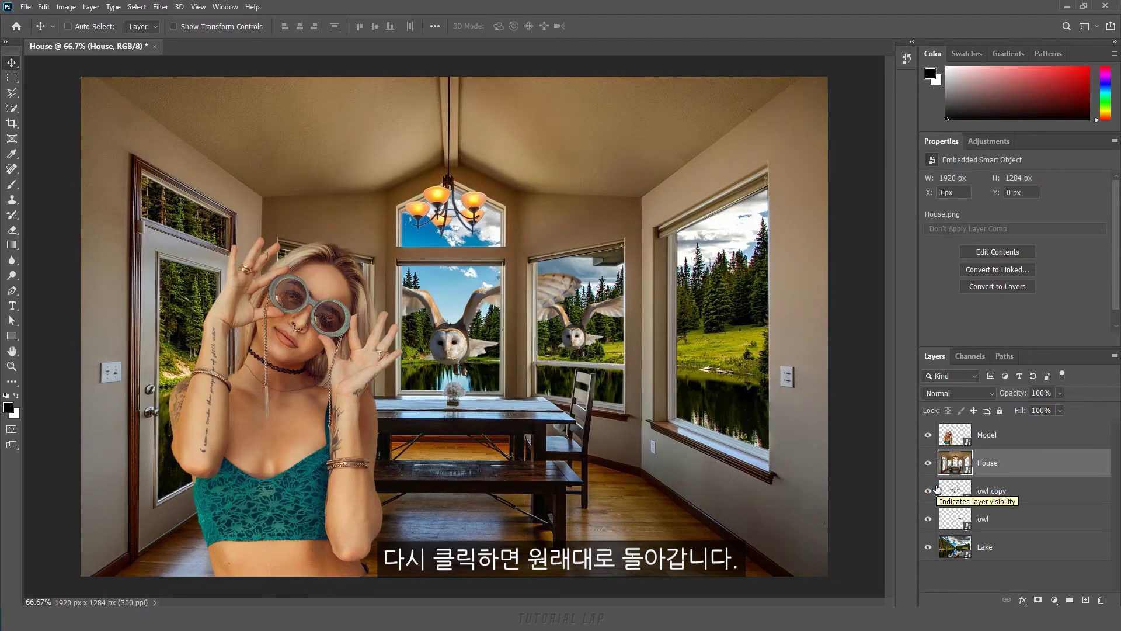
key(alt)
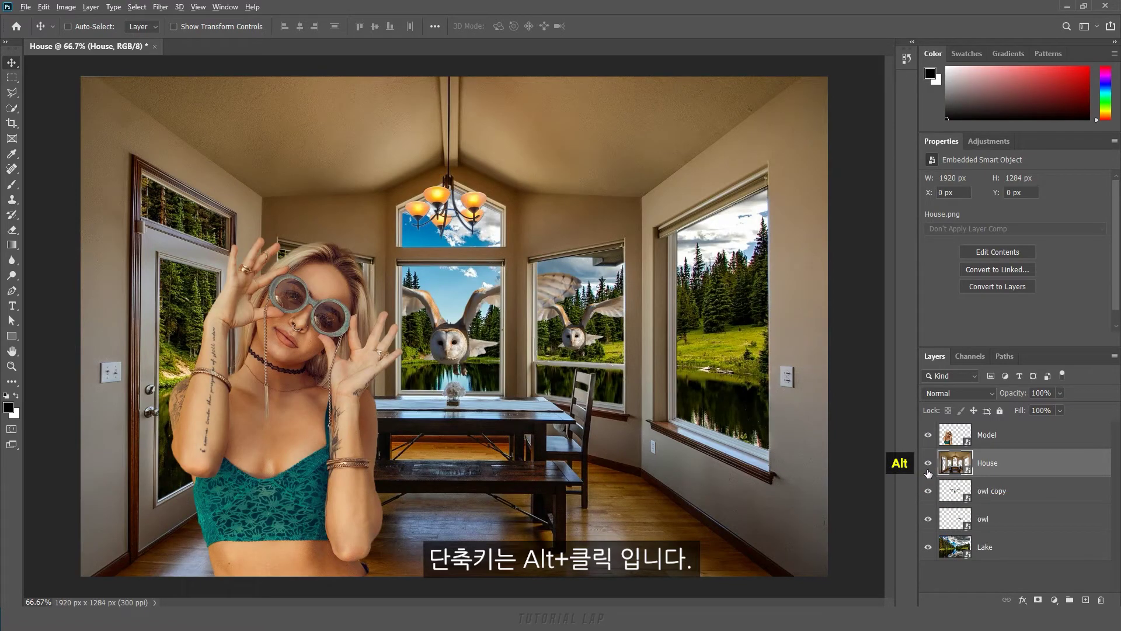
alt+click(929, 463)
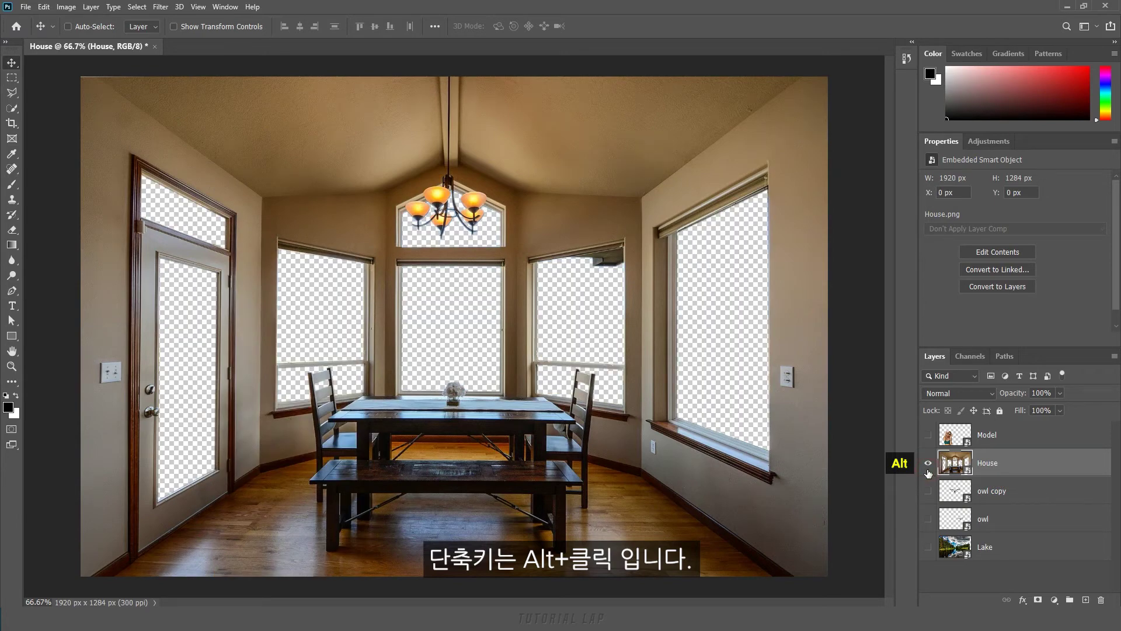
alt+click(929, 467)
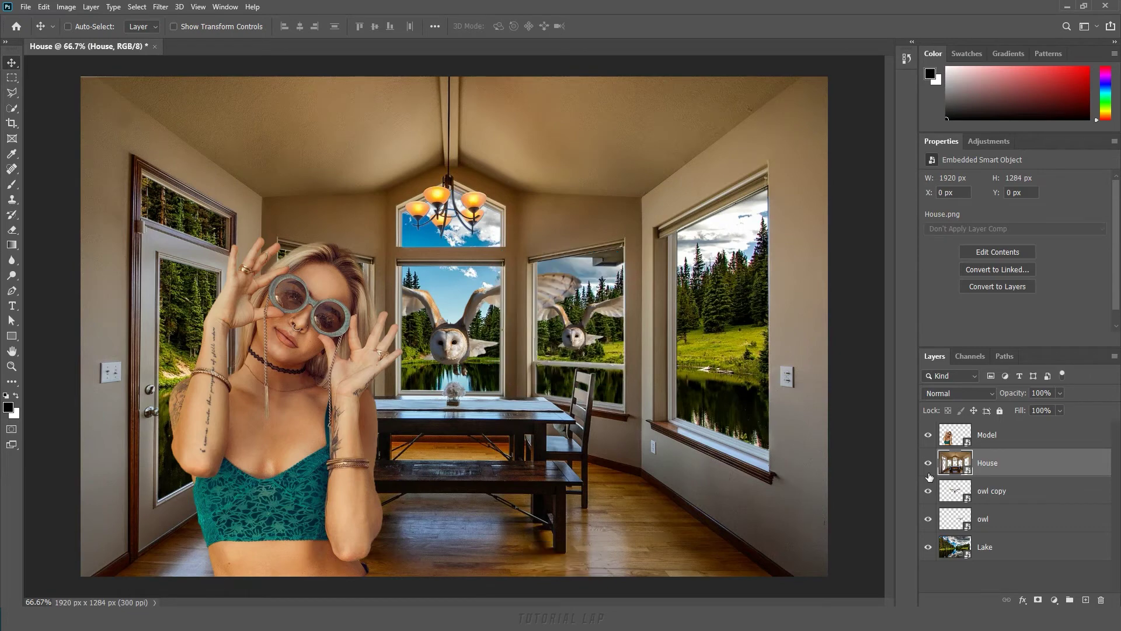
key(ctrl)
ctrl+click(1029, 436)
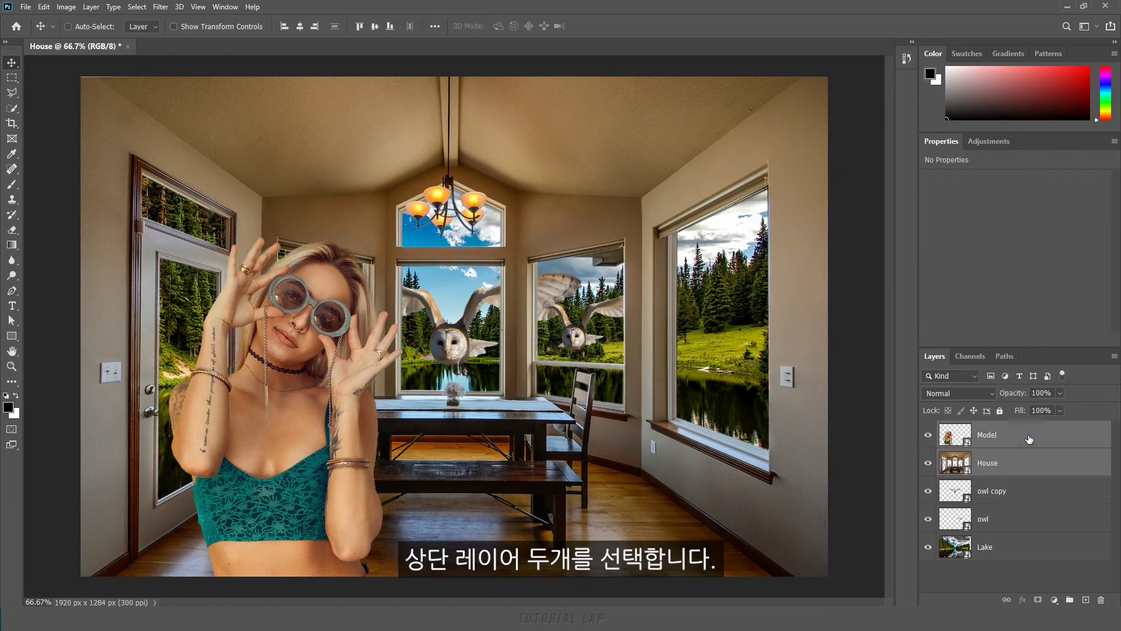
click(91, 9)
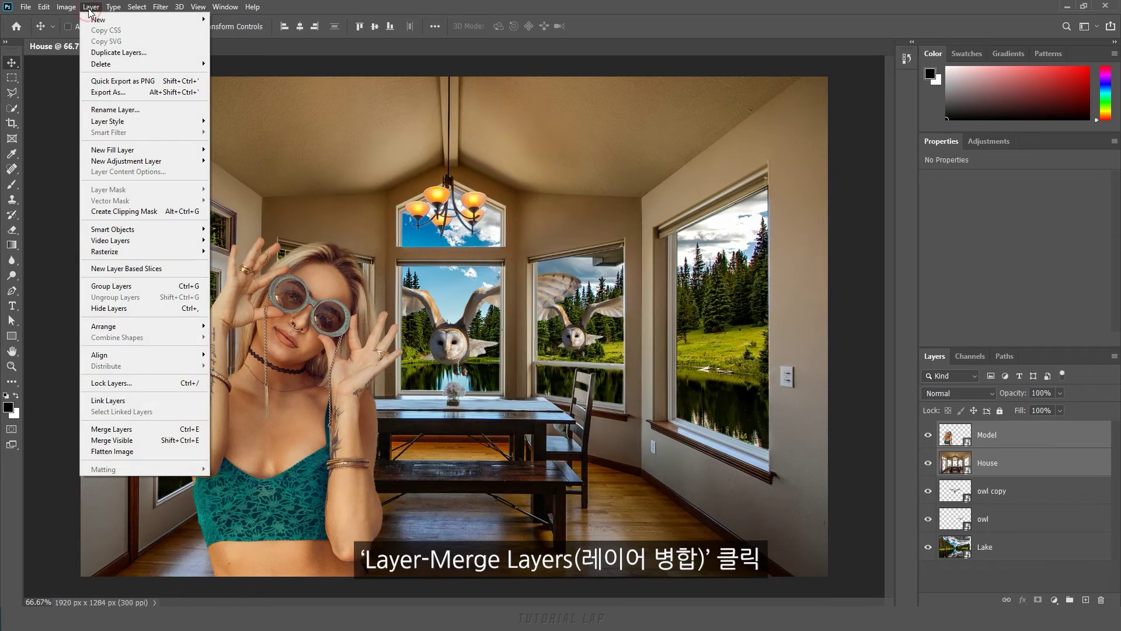
click(153, 435)
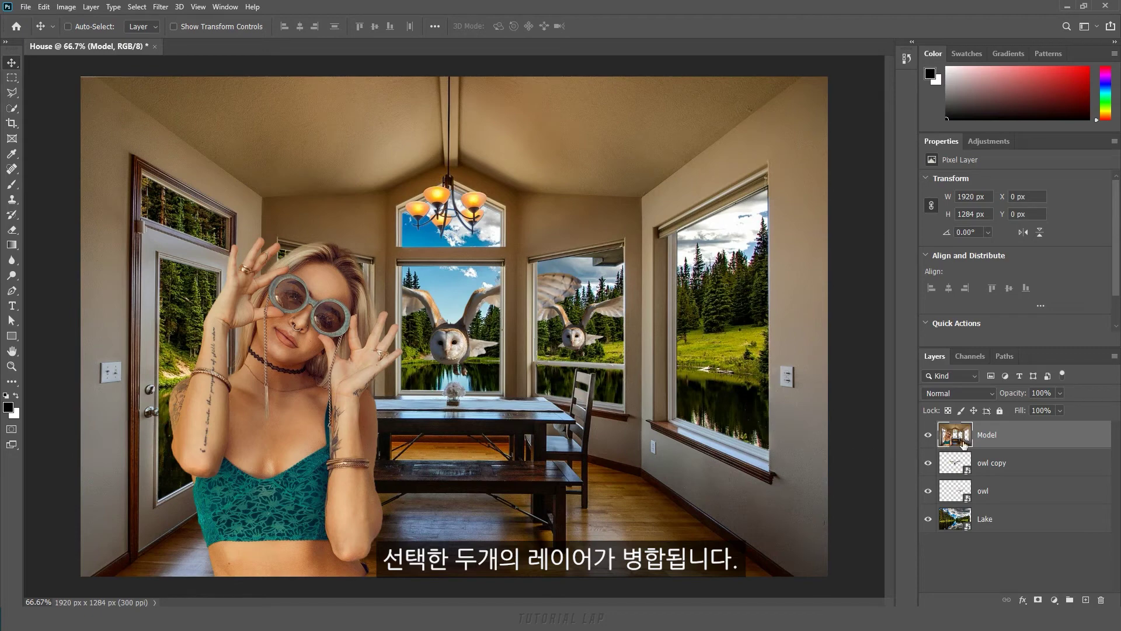
alt+click(928, 435)
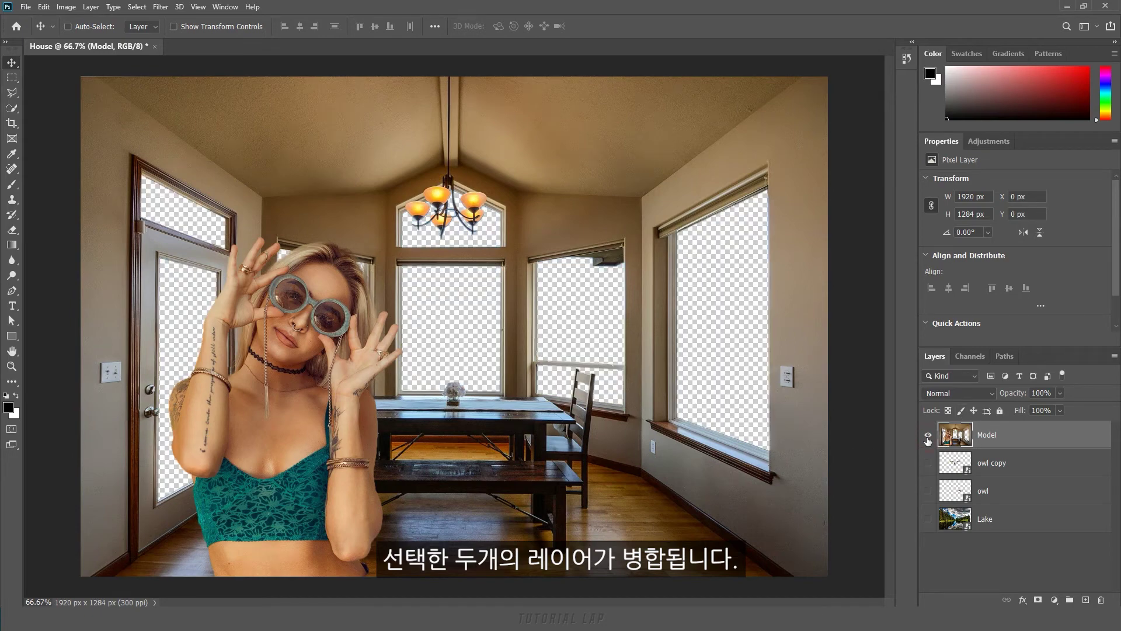
alt+click(928, 437)
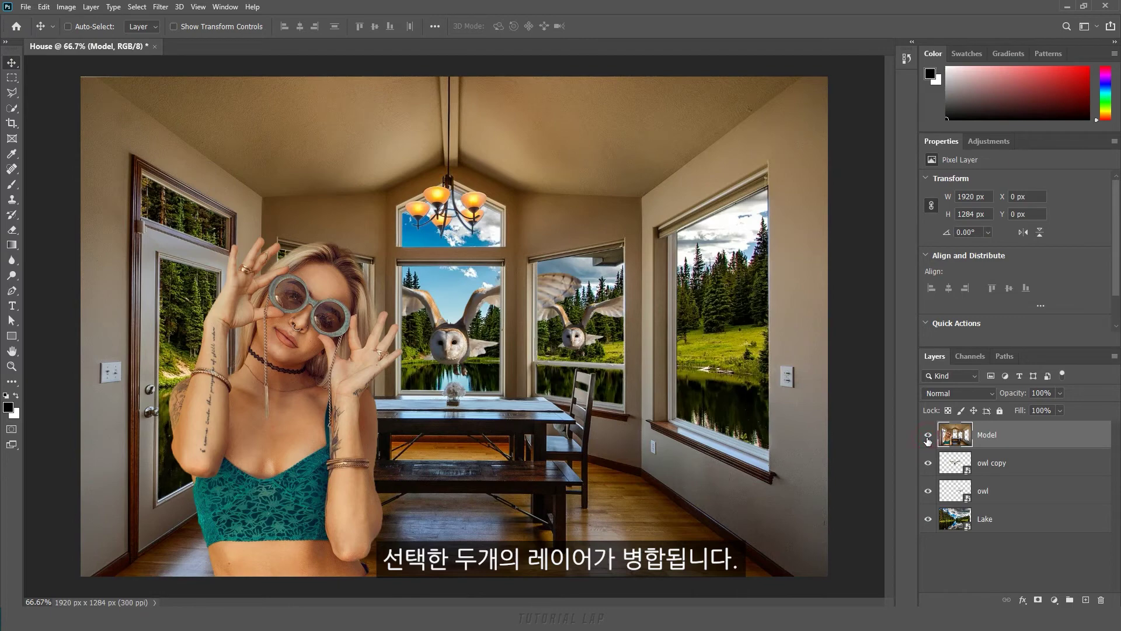
alt+click(928, 437)
key(ctrl+z)
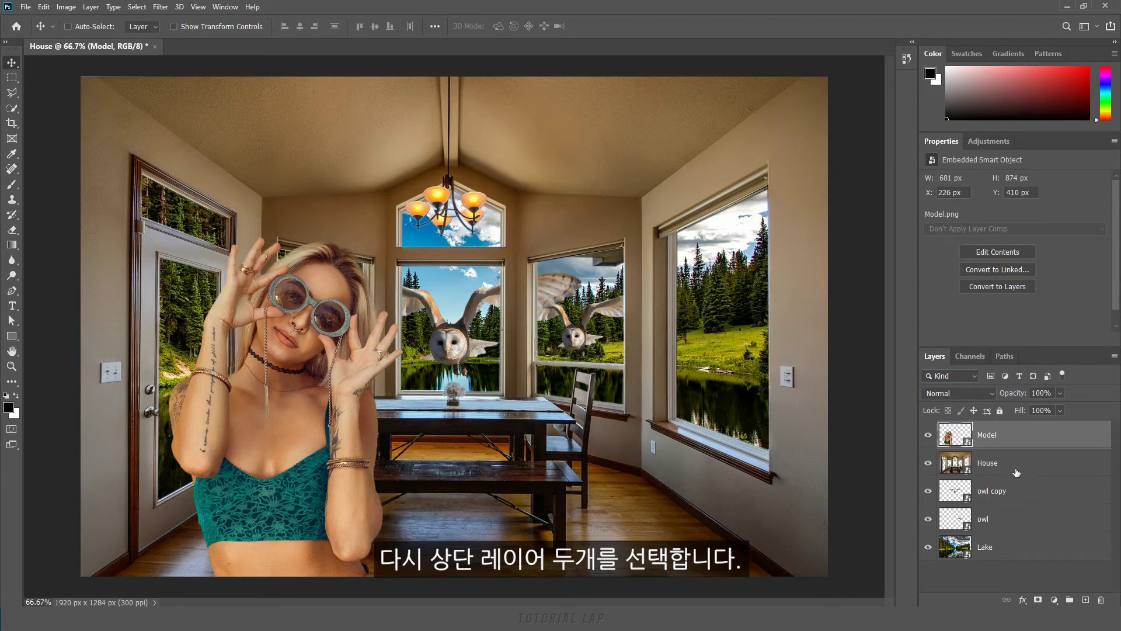
shift+click(1016, 472)
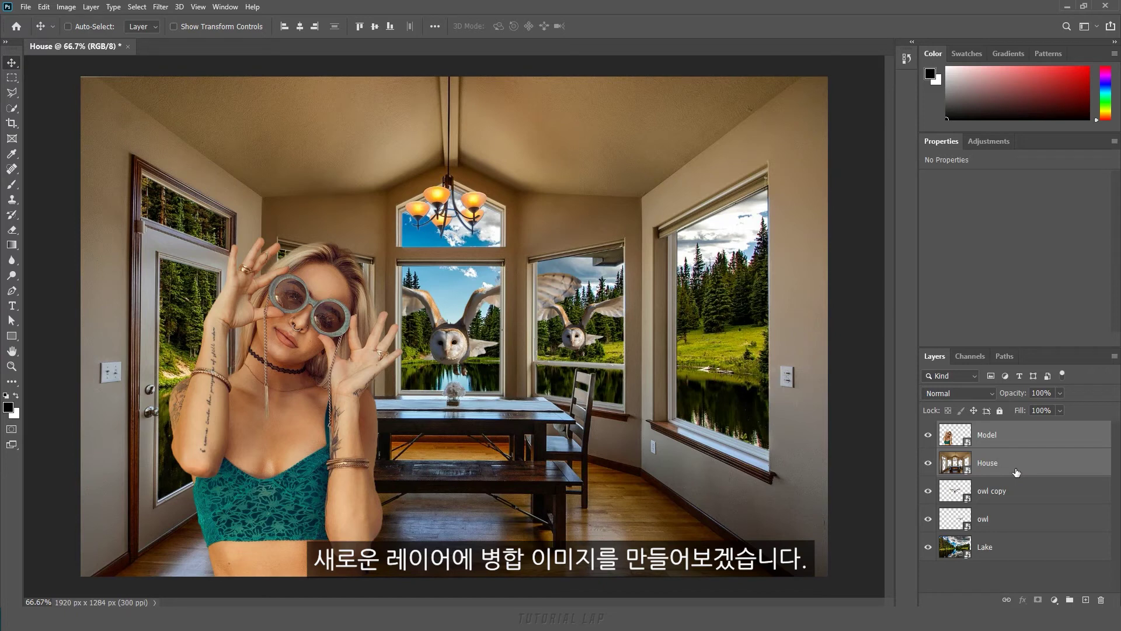
key(ctrl+alt+e)
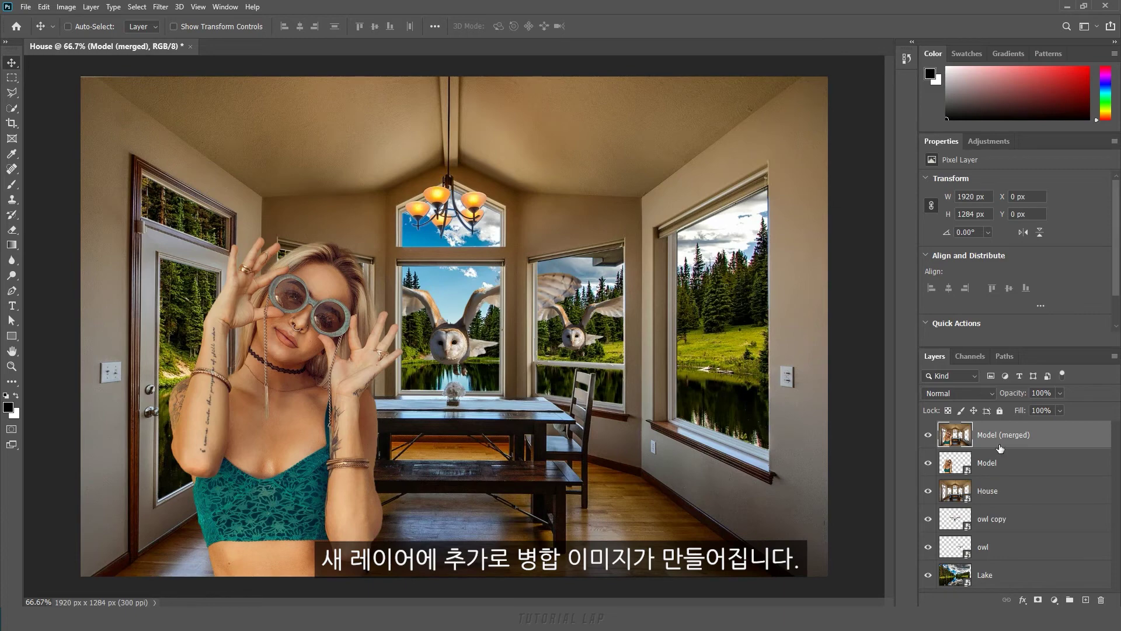
alt+click(929, 435)
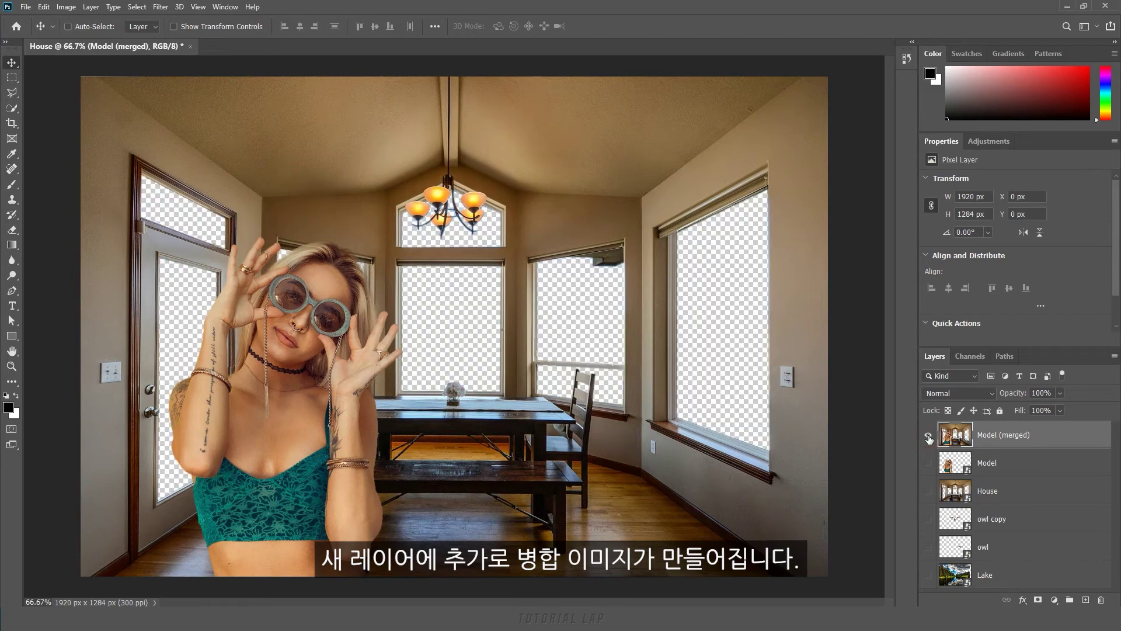
alt+click(928, 436)
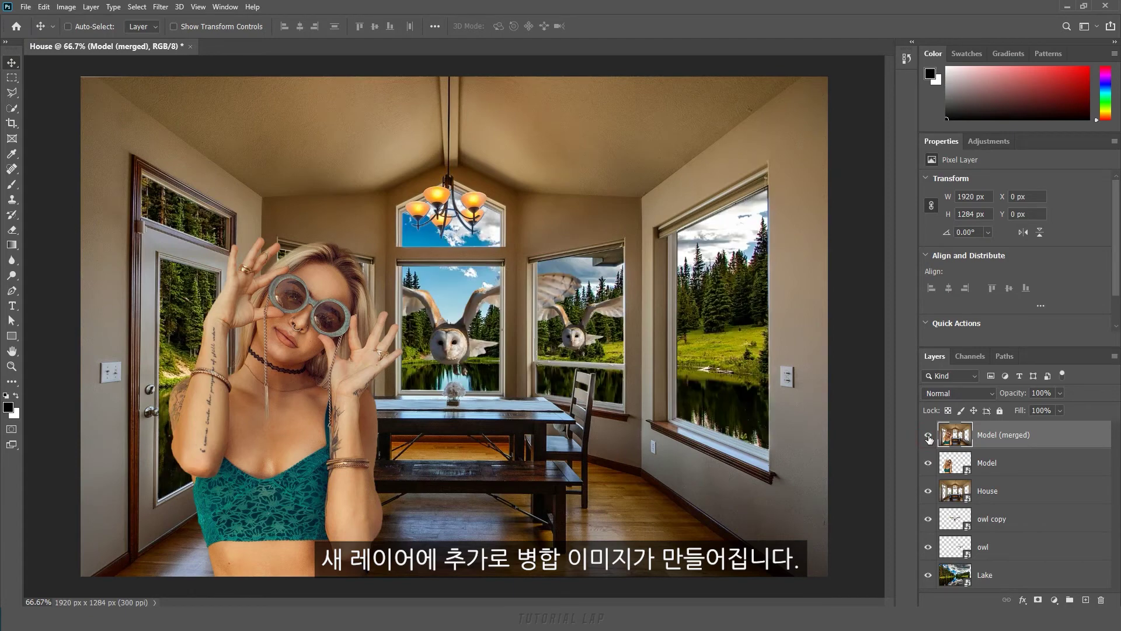
drag(1049, 435, 1101, 599)
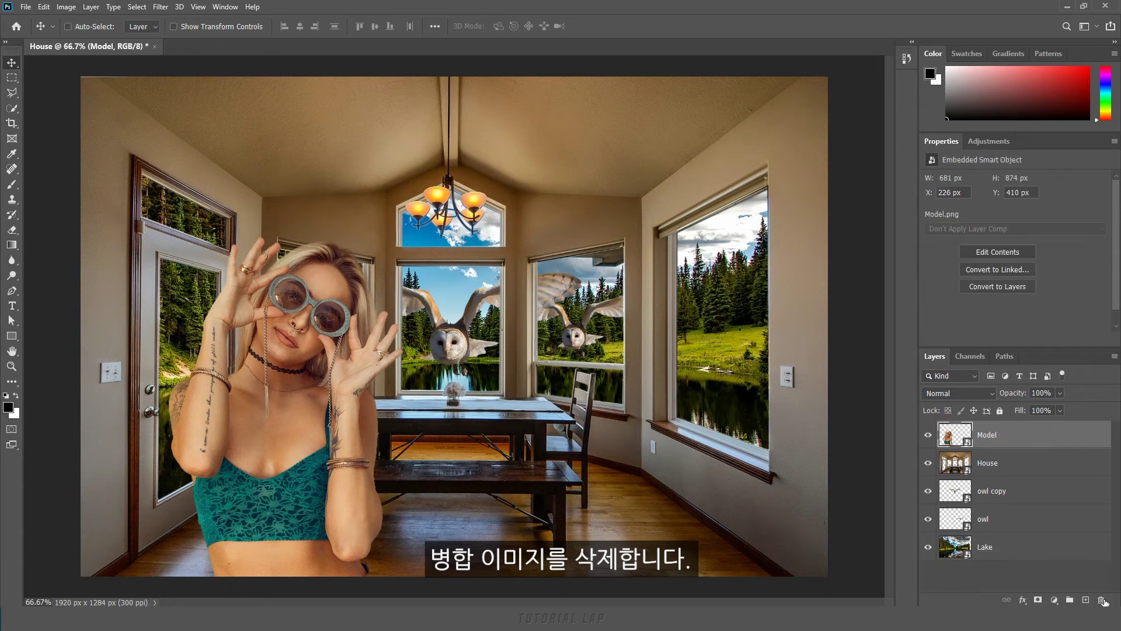
Step: Hide the owl copy and owl layers, apply Merge Visible, then undo the merge
click(928, 491)
click(929, 518)
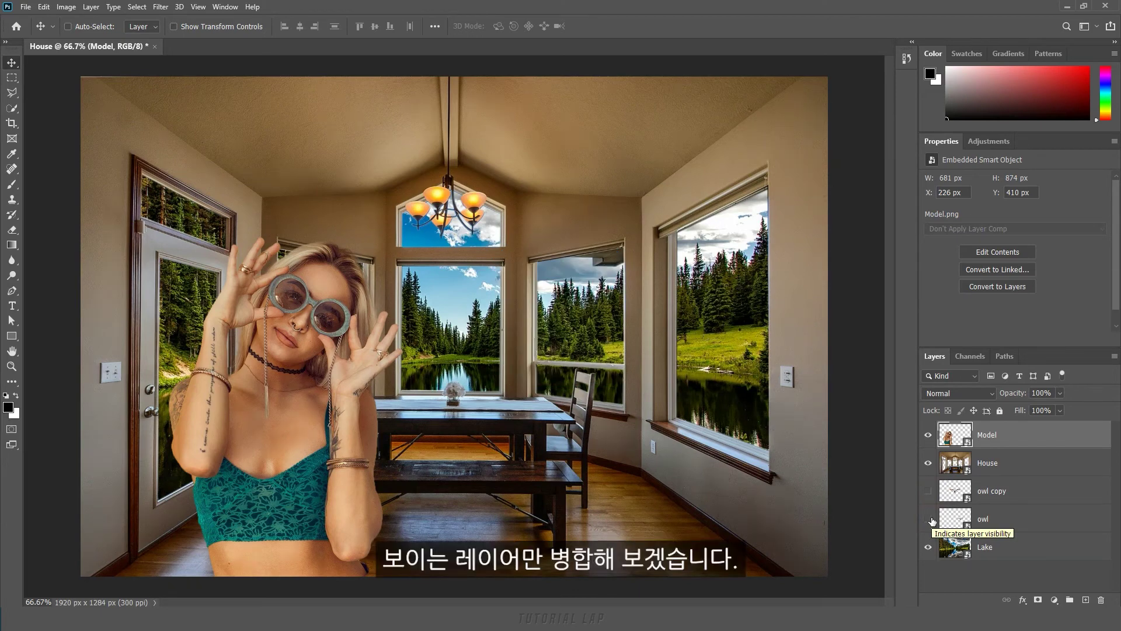
click(90, 7)
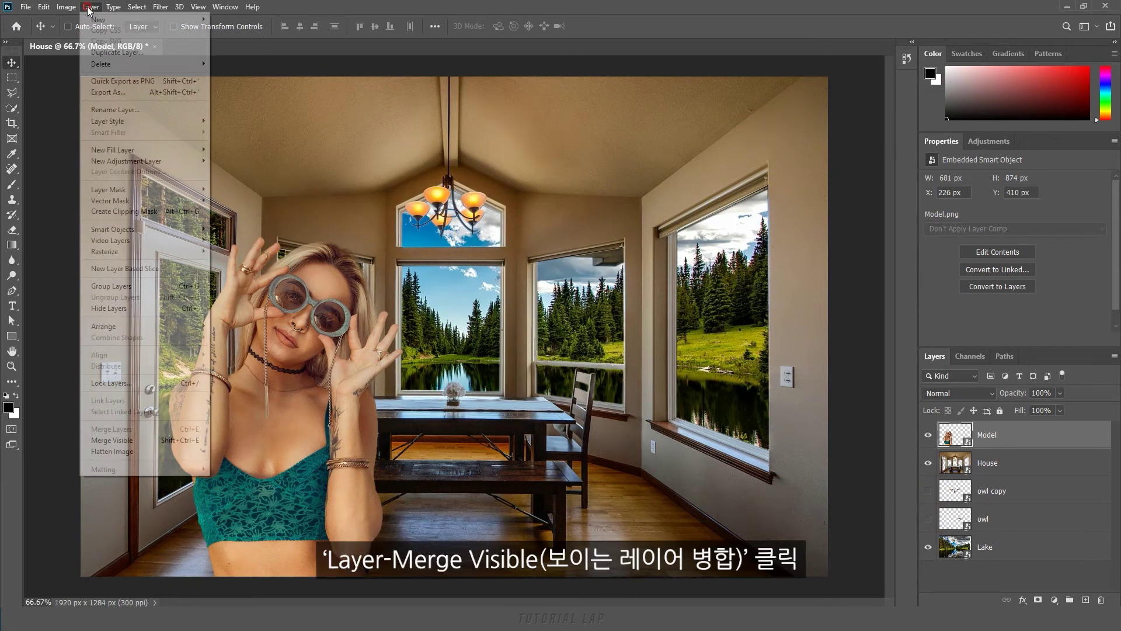
click(146, 439)
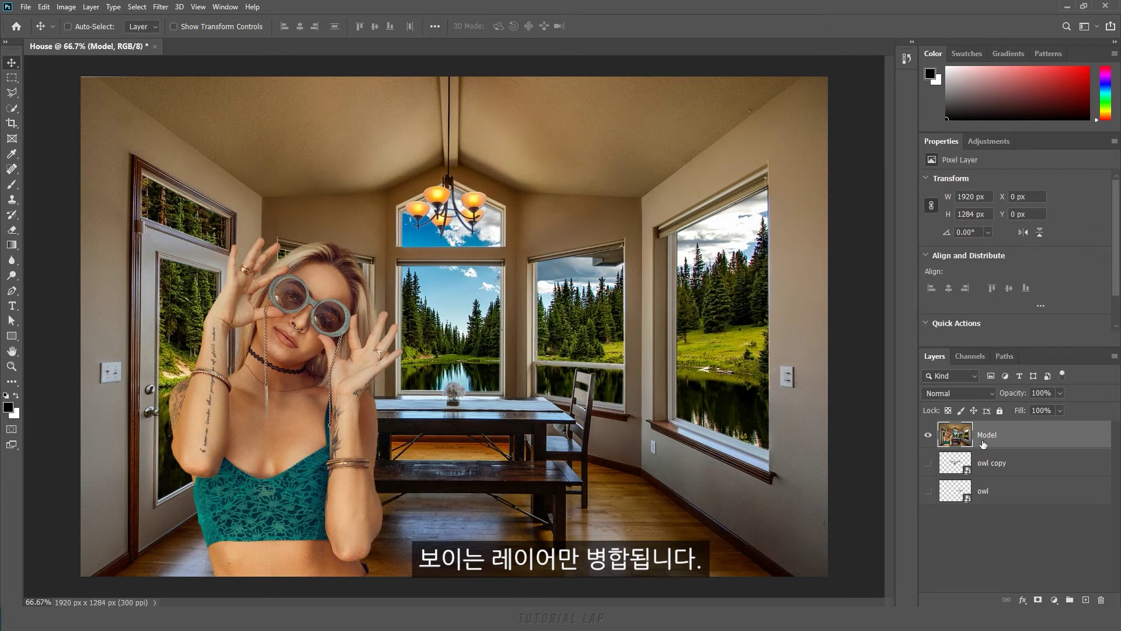
key(ctrl+z)
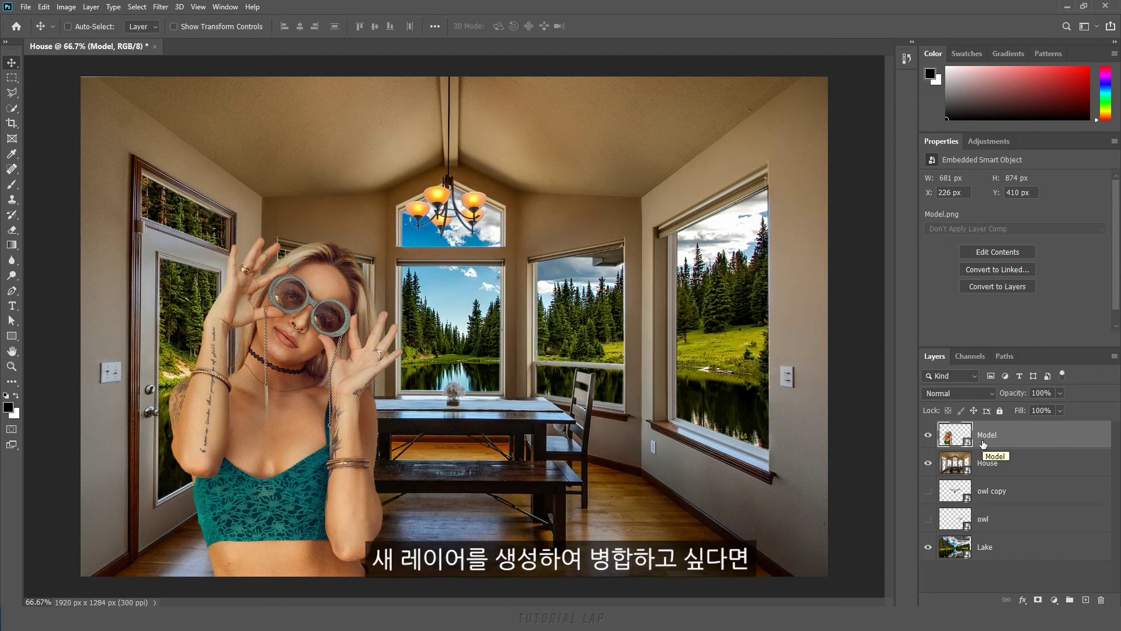
Step: Stamp visible layers into Layer 1, preview and delete it, then show both owl layers again
key(ctrl)
key(ctrl+shift+alt+e)
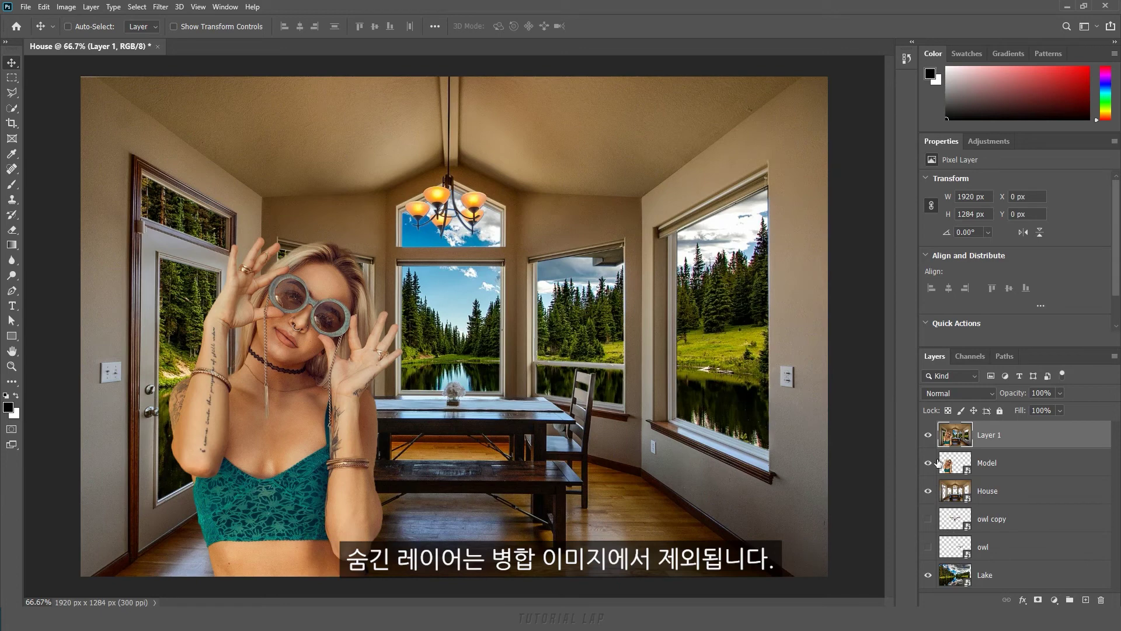
alt+click(929, 436)
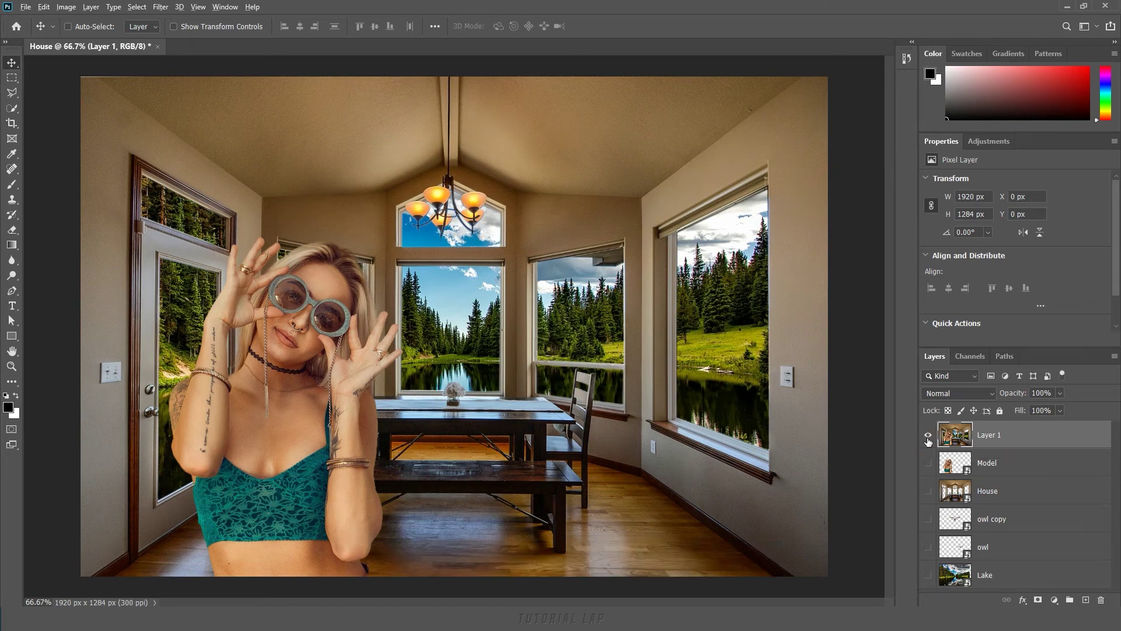
alt+click(929, 435)
drag(1046, 438, 1101, 600)
click(929, 492)
click(929, 519)
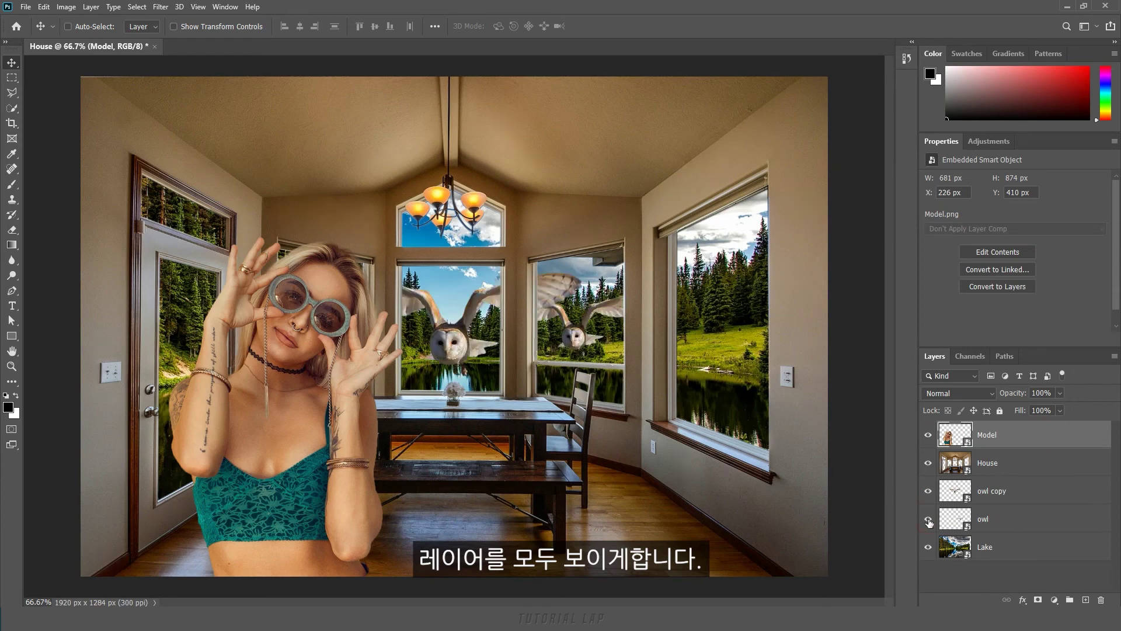
click(90, 6)
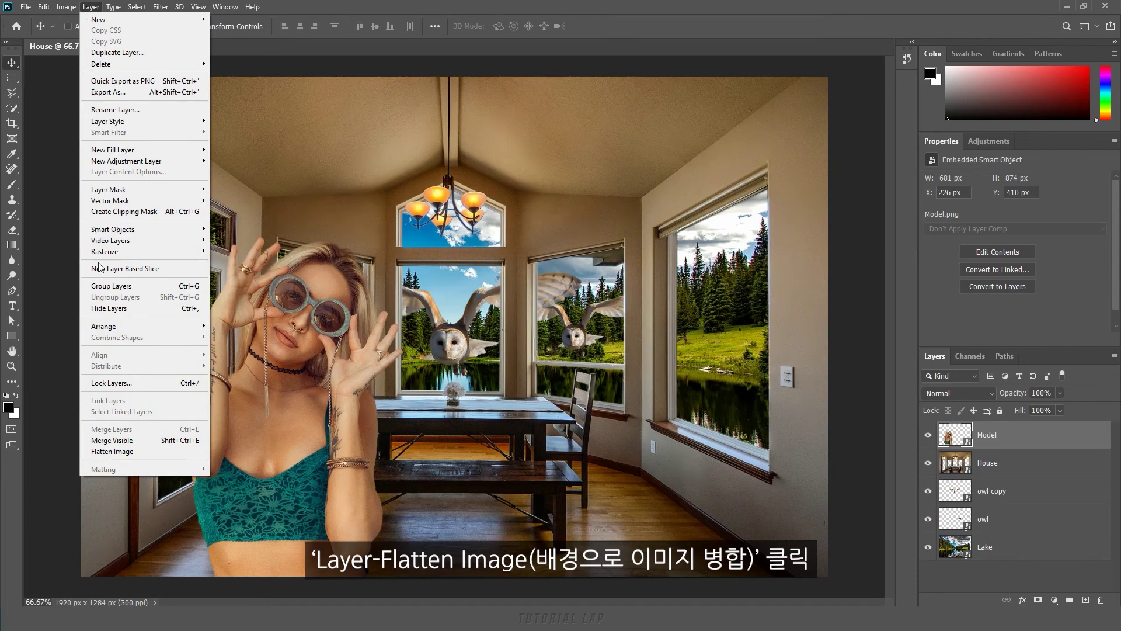
click(142, 453)
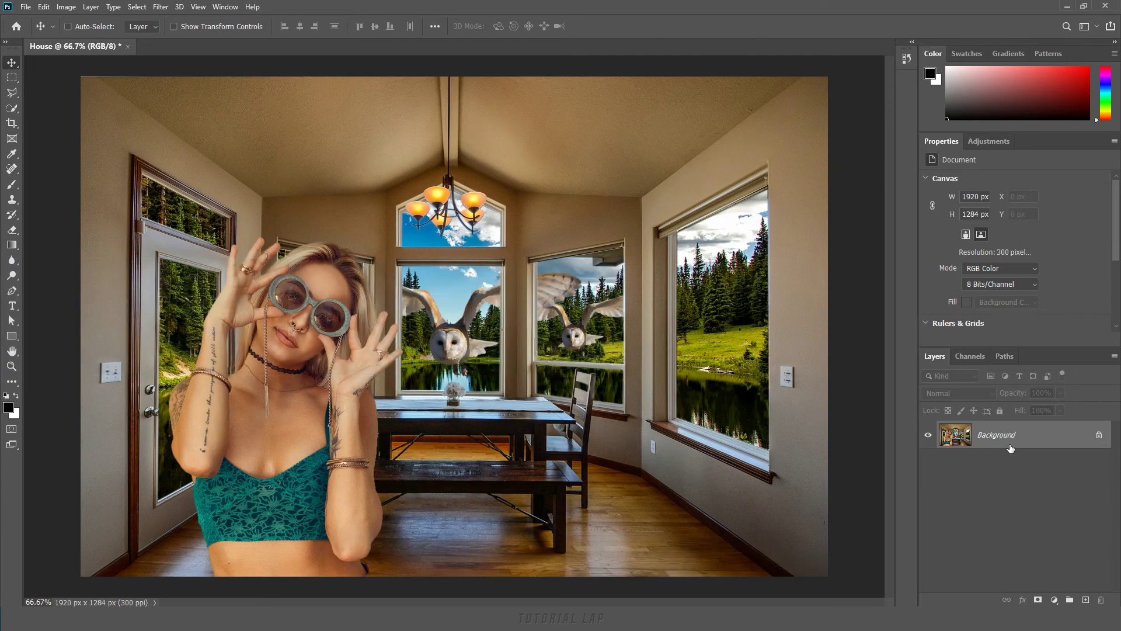
key(ctrl+z)
key(ctrl+z)
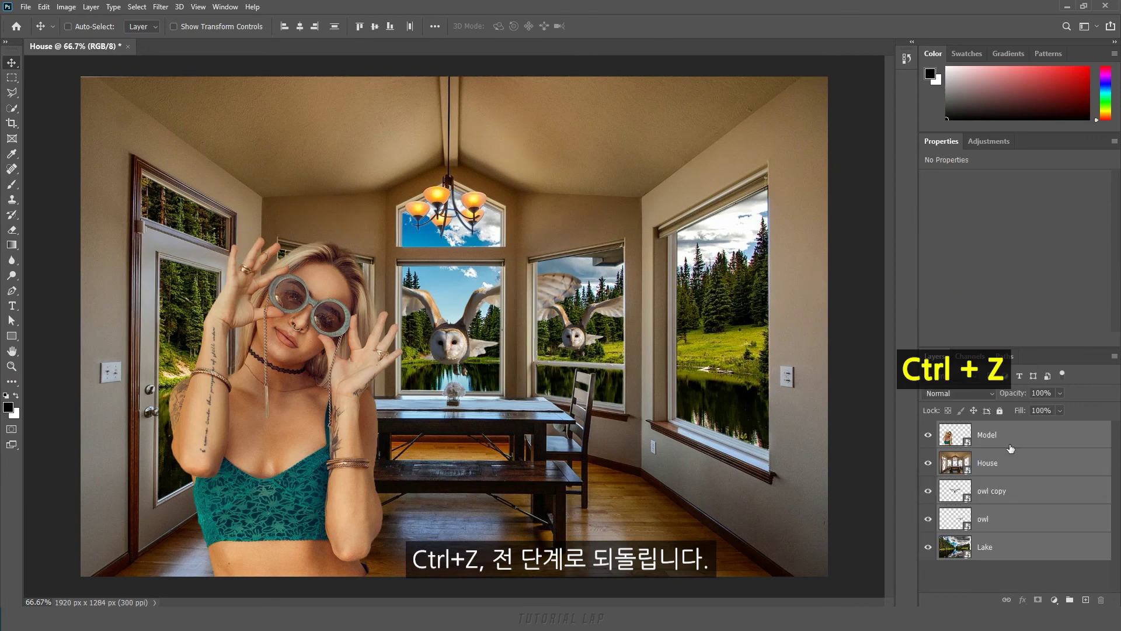
click(1010, 447)
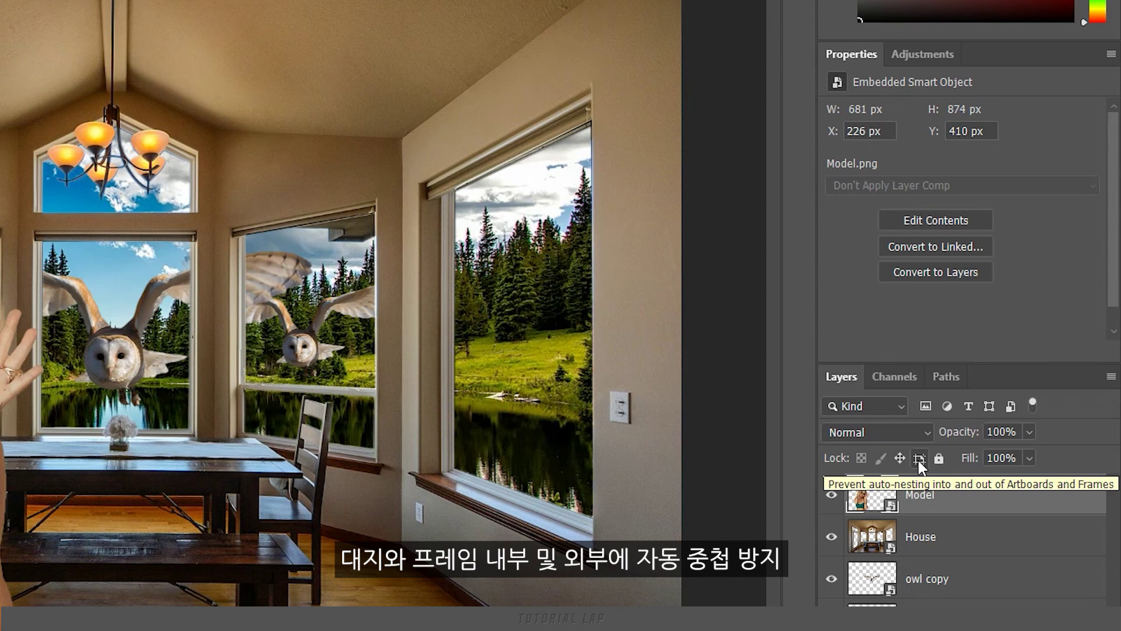
Step: Toggle the Model layer's Lock Position, artboard and Lock All icons on and off
click(901, 459)
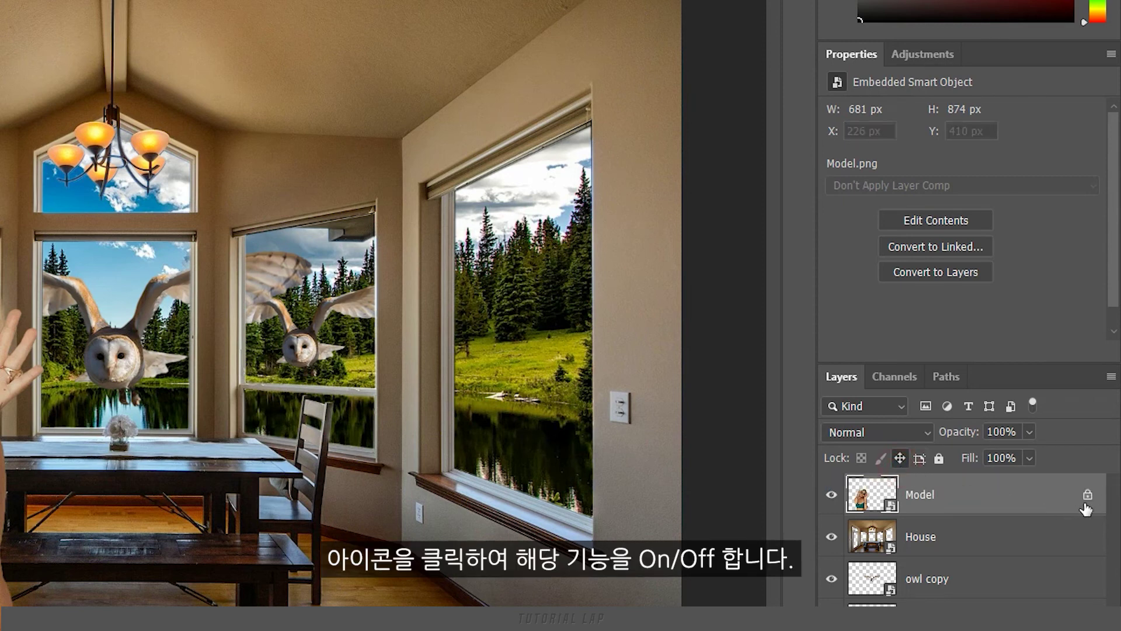
click(900, 459)
click(938, 459)
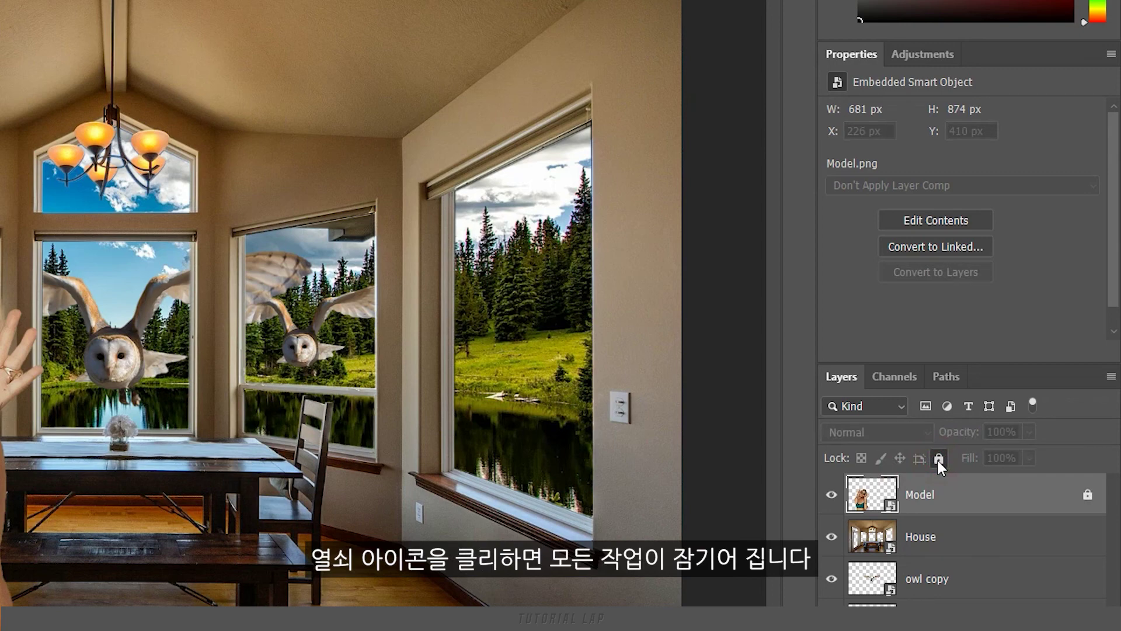
click(938, 459)
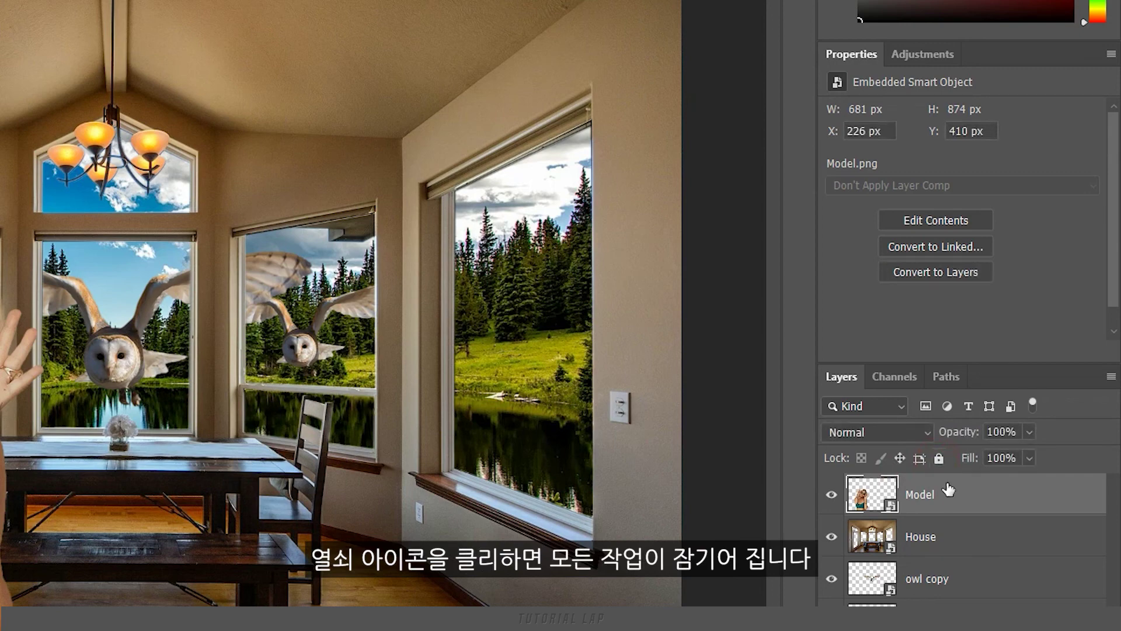
Step: Rasterize the Model layer into pixels, then toggle Lock All on and off
right_click(951, 491)
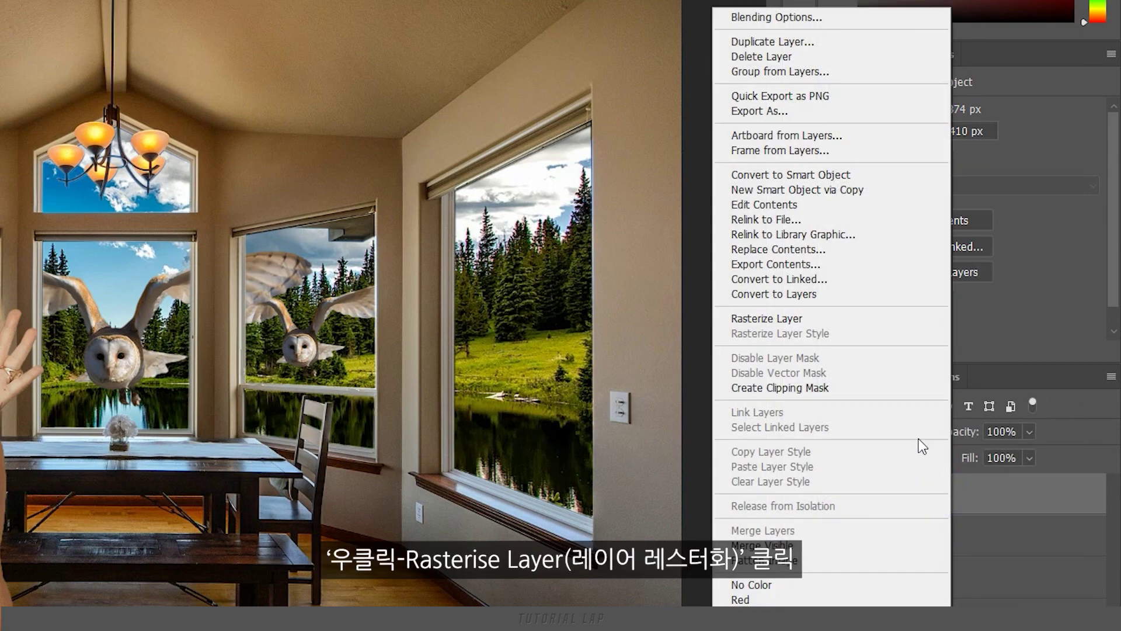
click(887, 327)
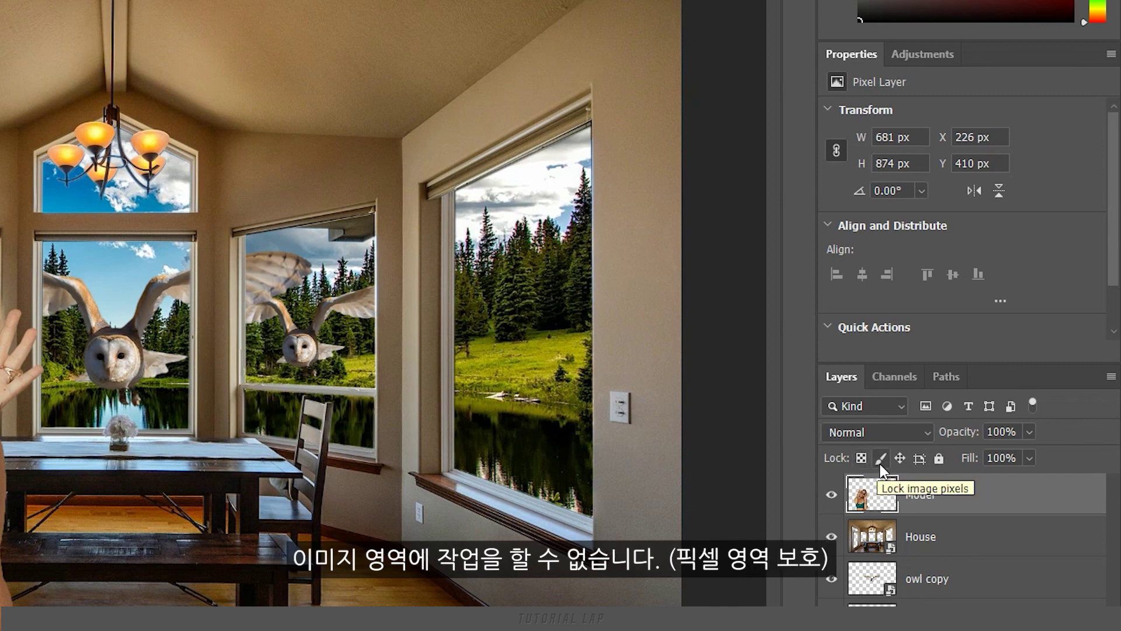
click(938, 459)
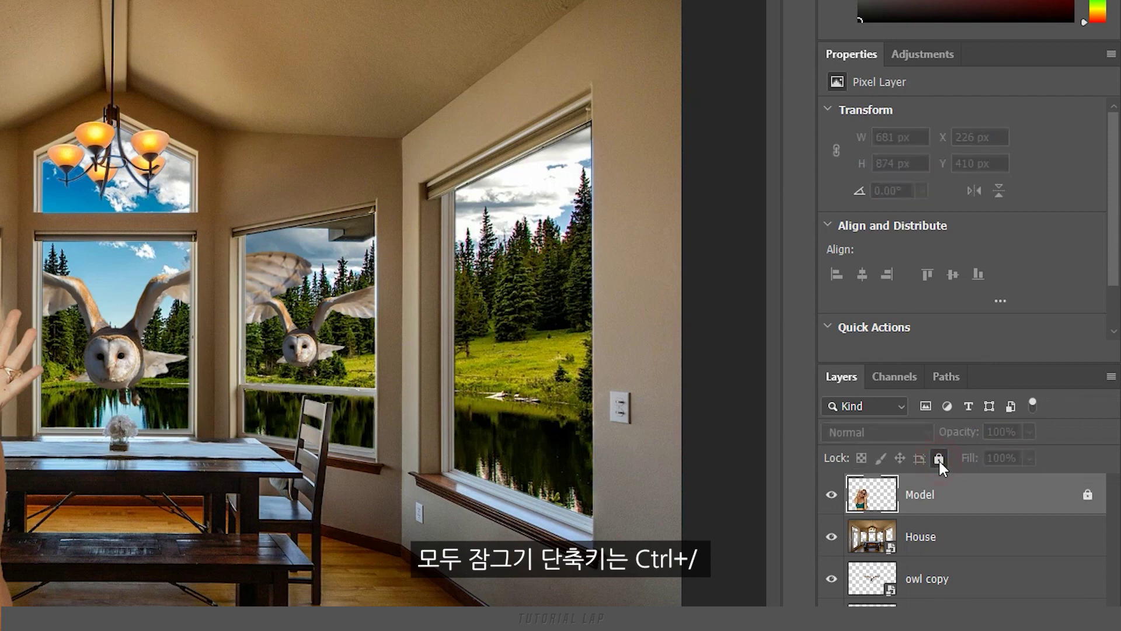
click(938, 459)
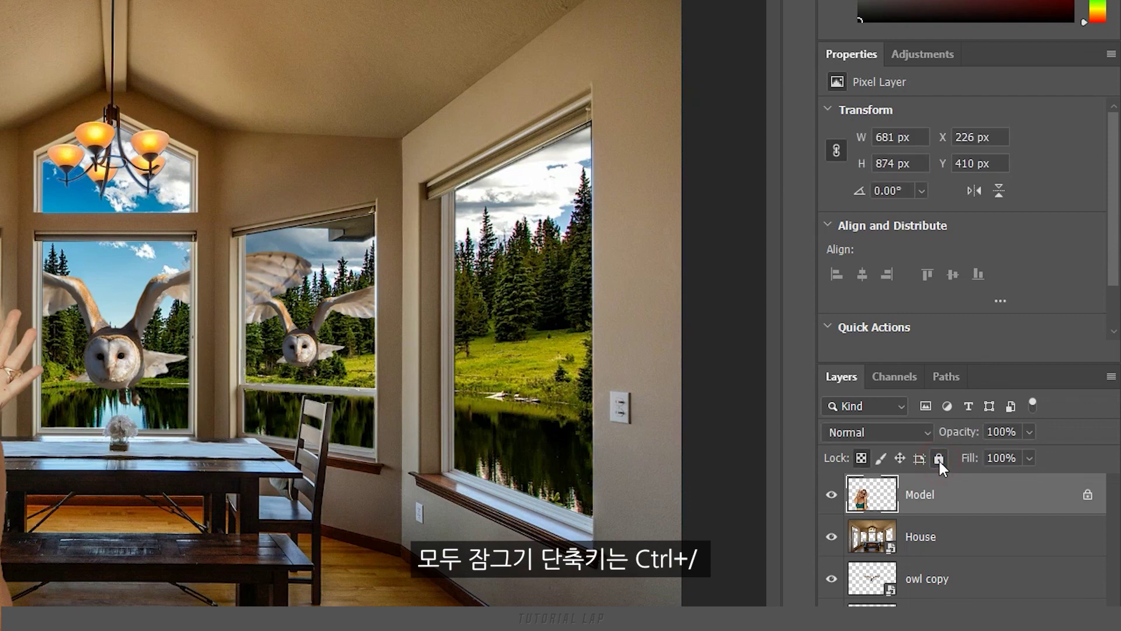